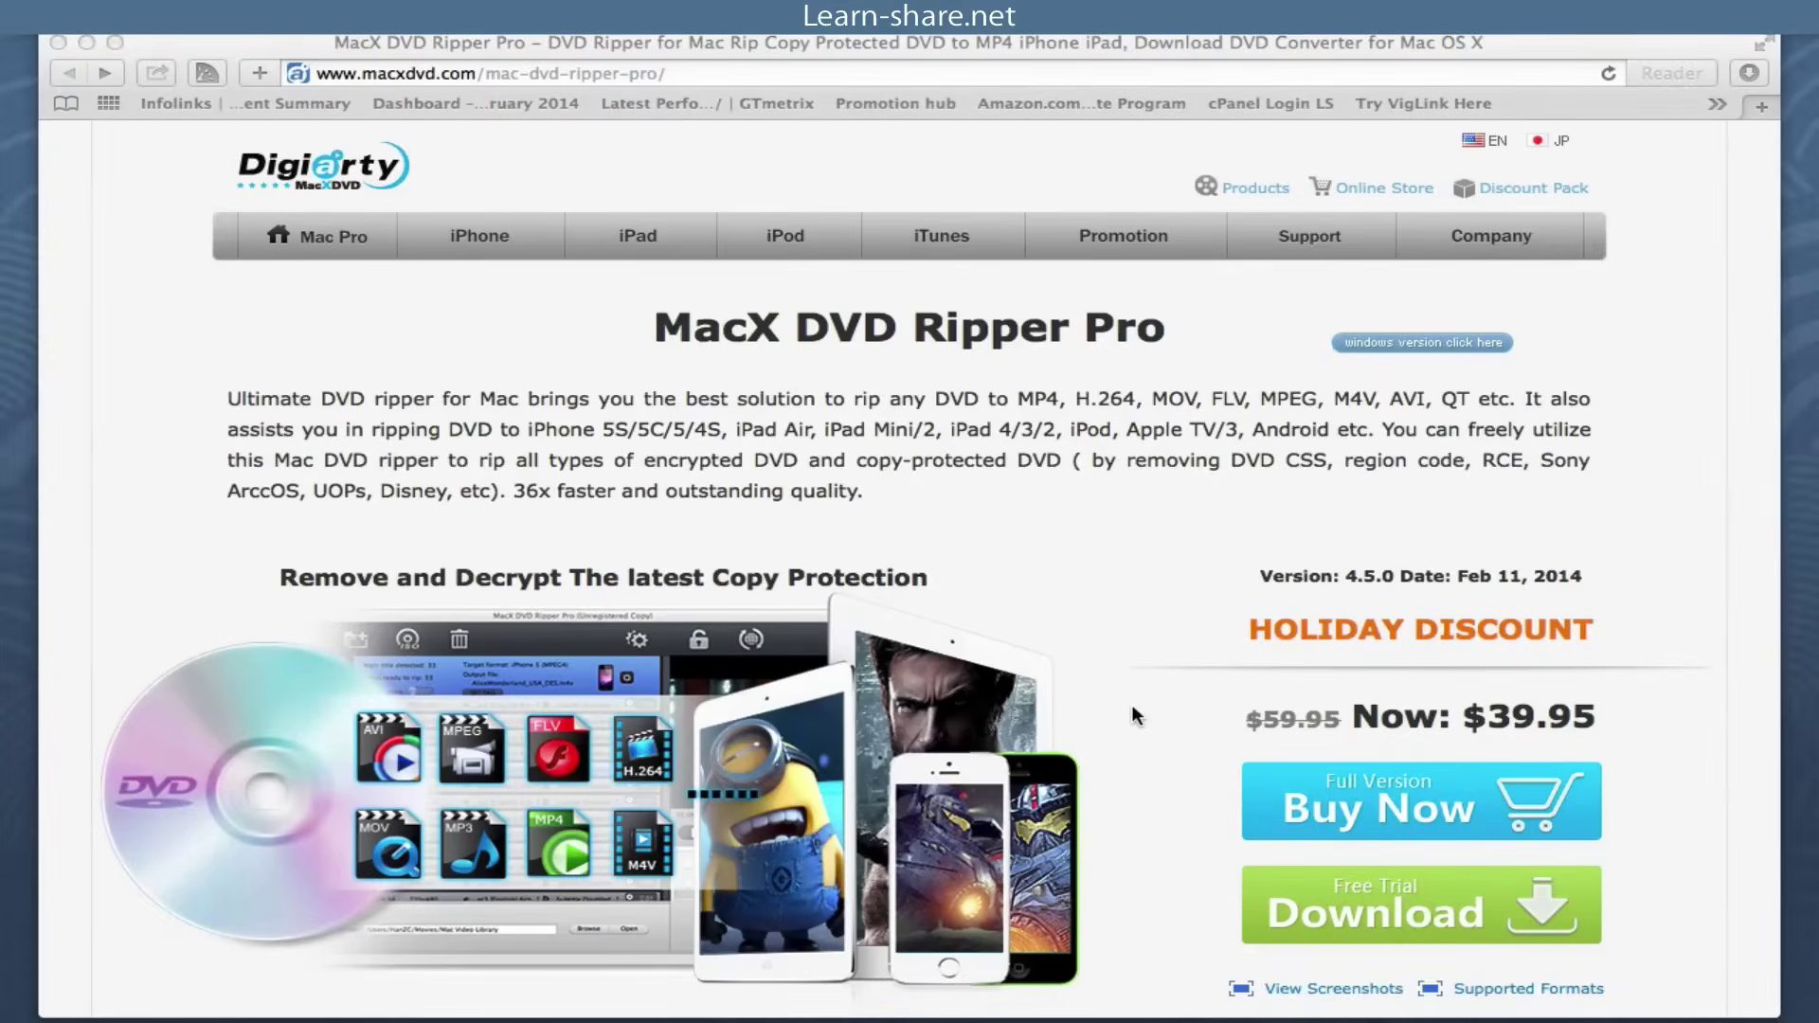
- Open the downloaded macx-dvd-ripper-pro.dmg disk image from Safari's Downloads list
scroll(1133, 713, down, 5)
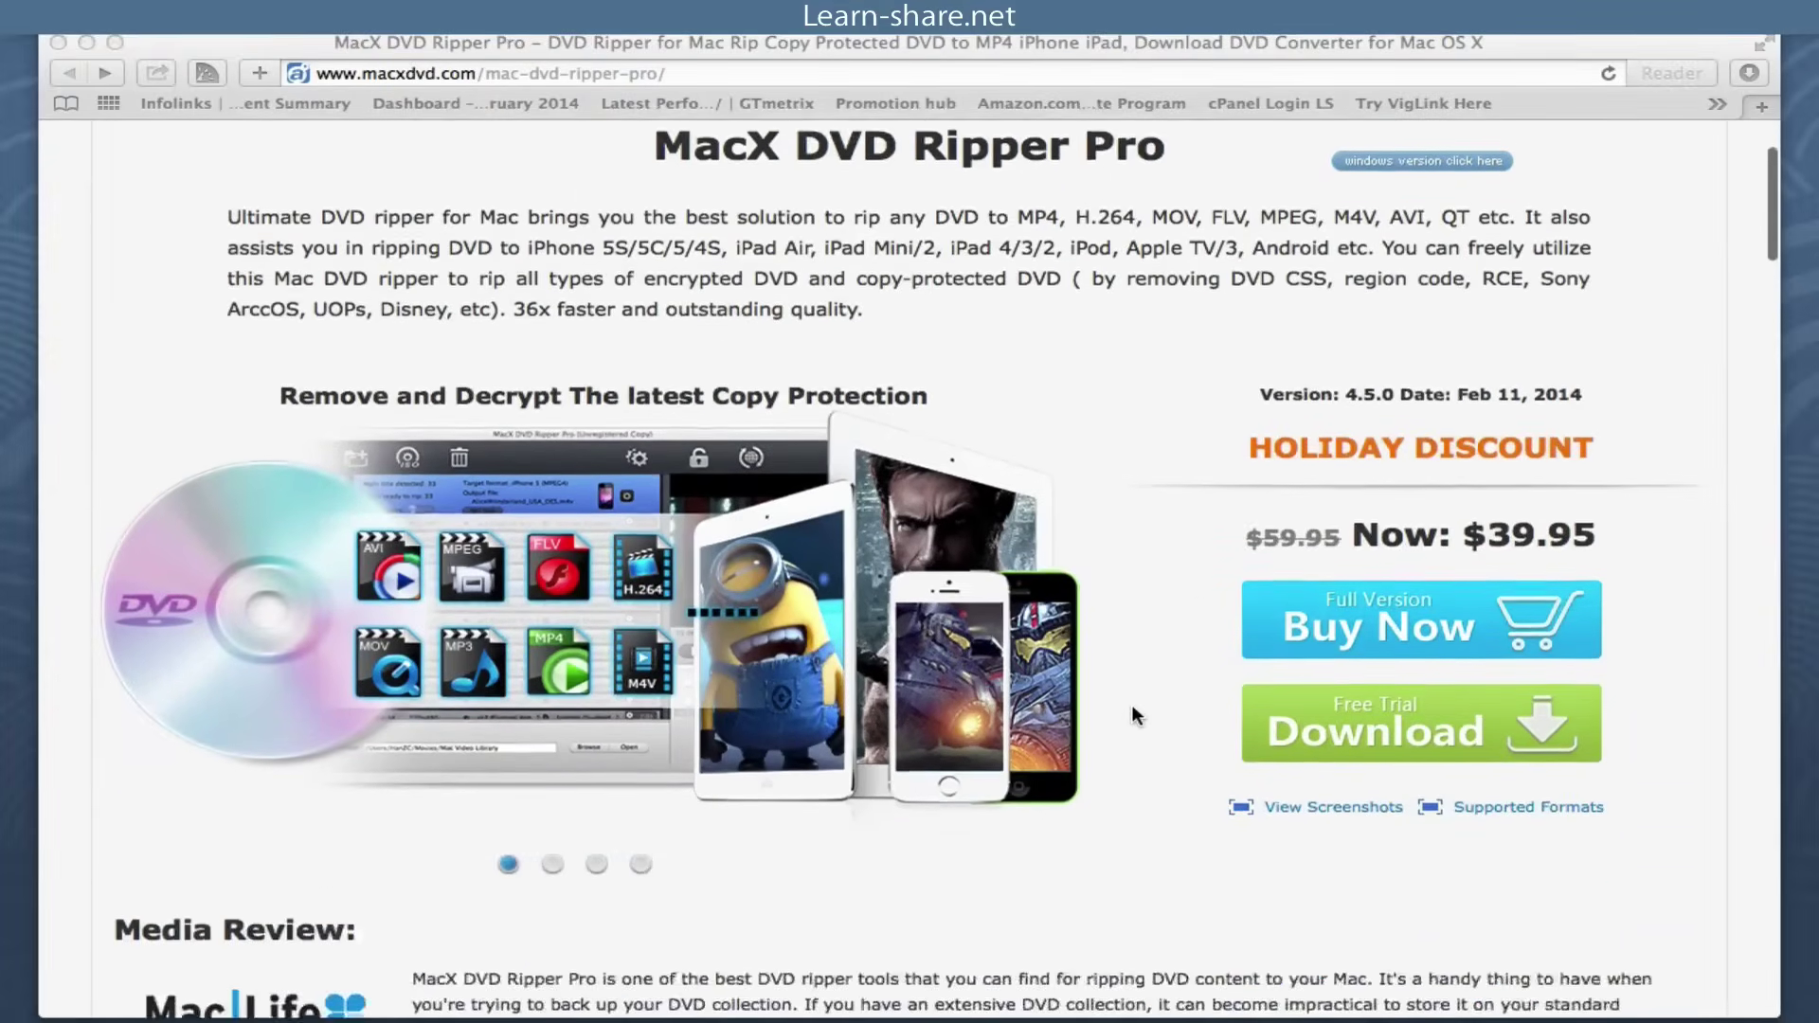
scroll(1134, 711, down, 7)
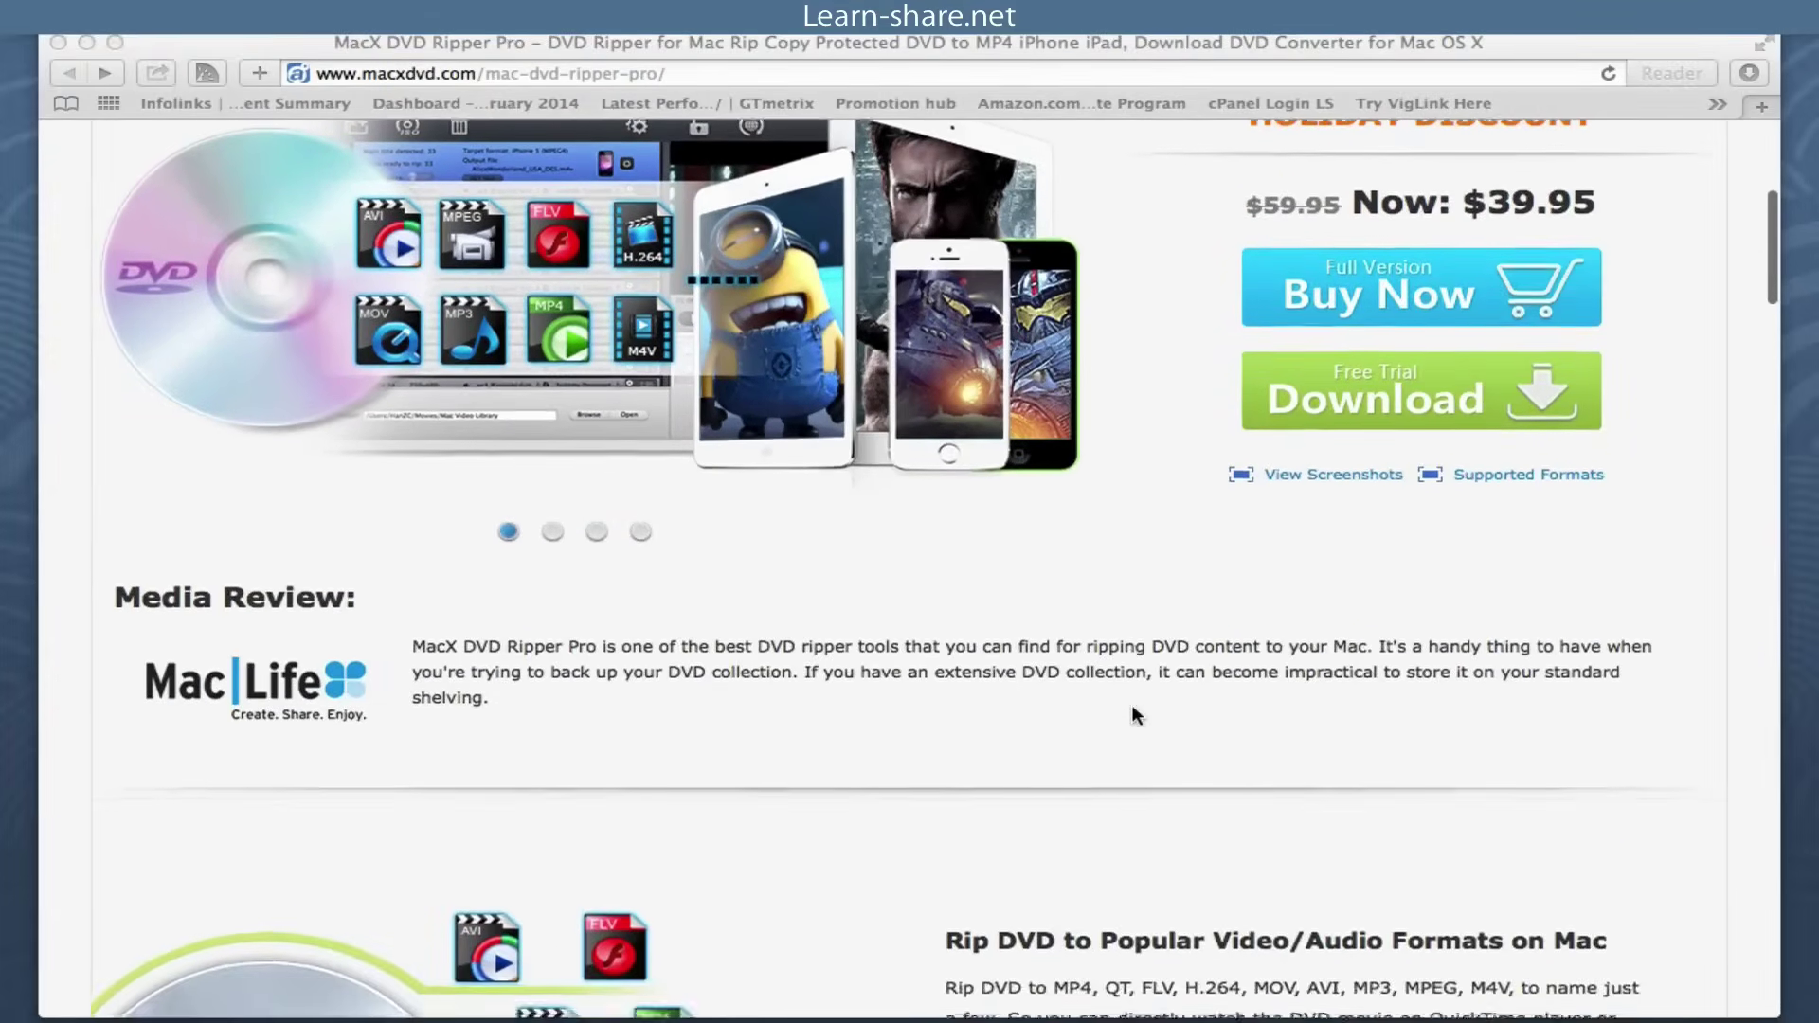
scroll(1134, 710, down, 10)
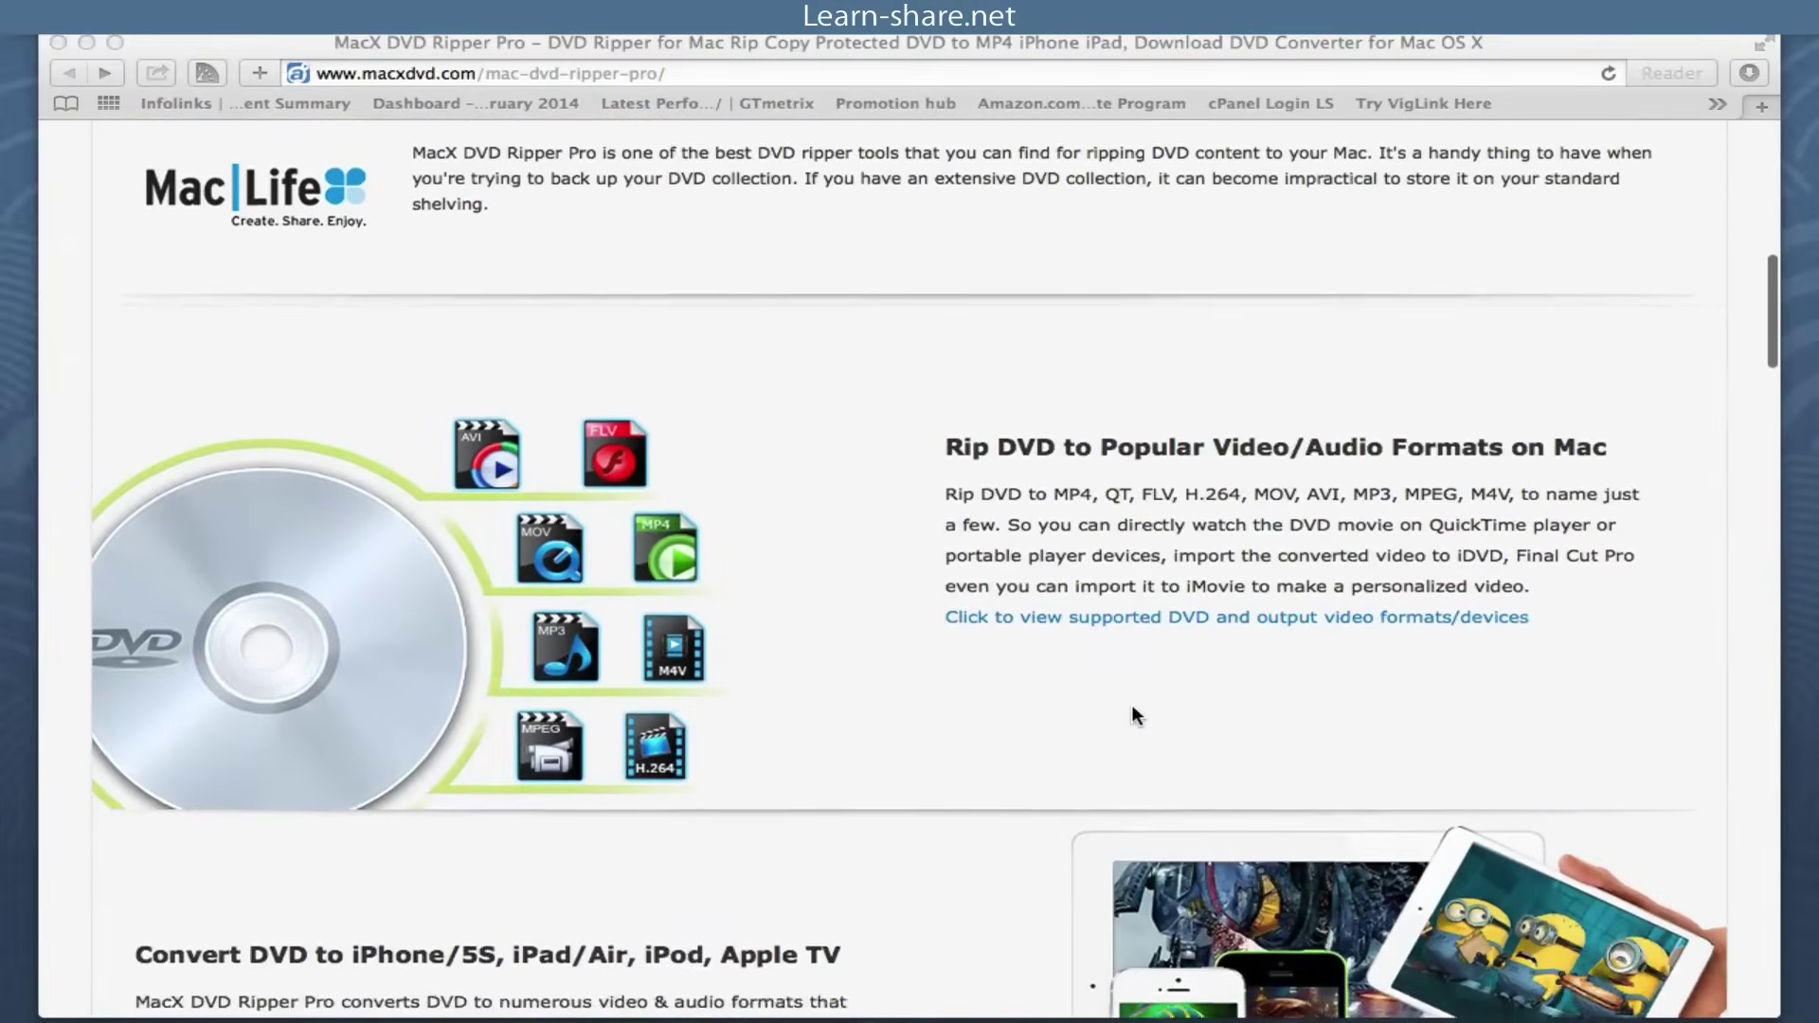
scroll(1137, 715, down, 10)
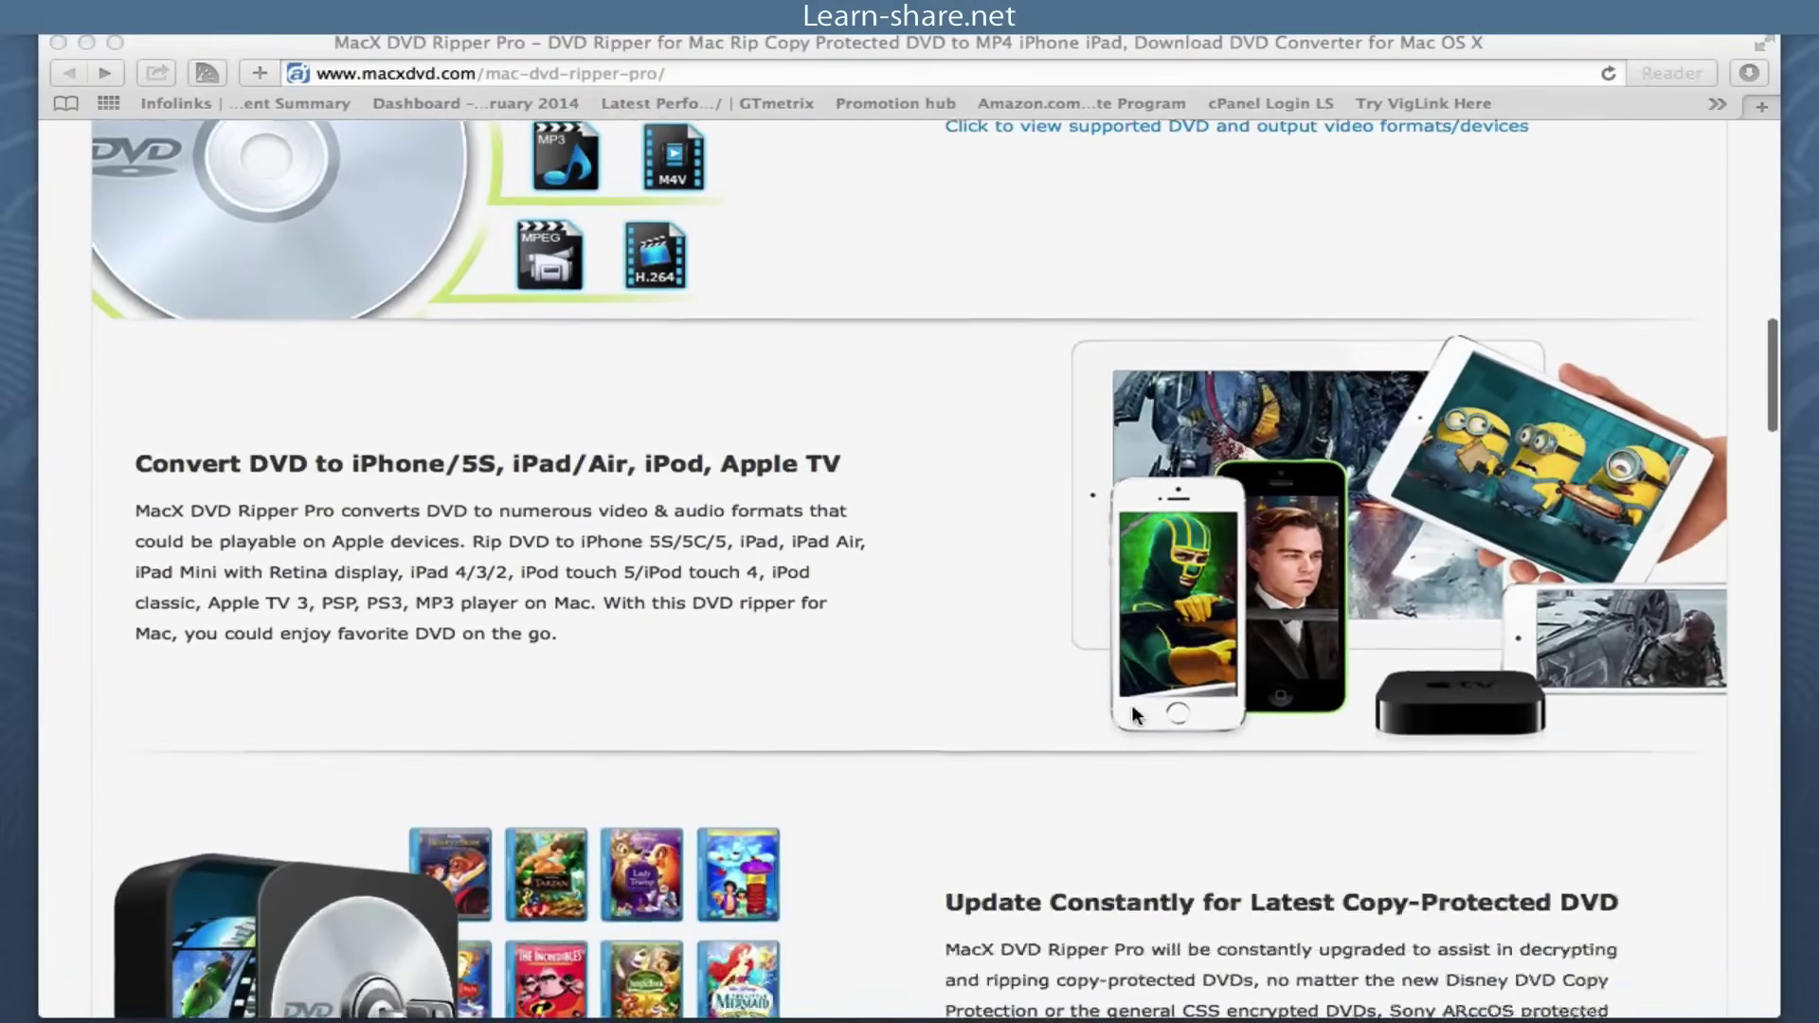
scroll(1136, 715, down, 18)
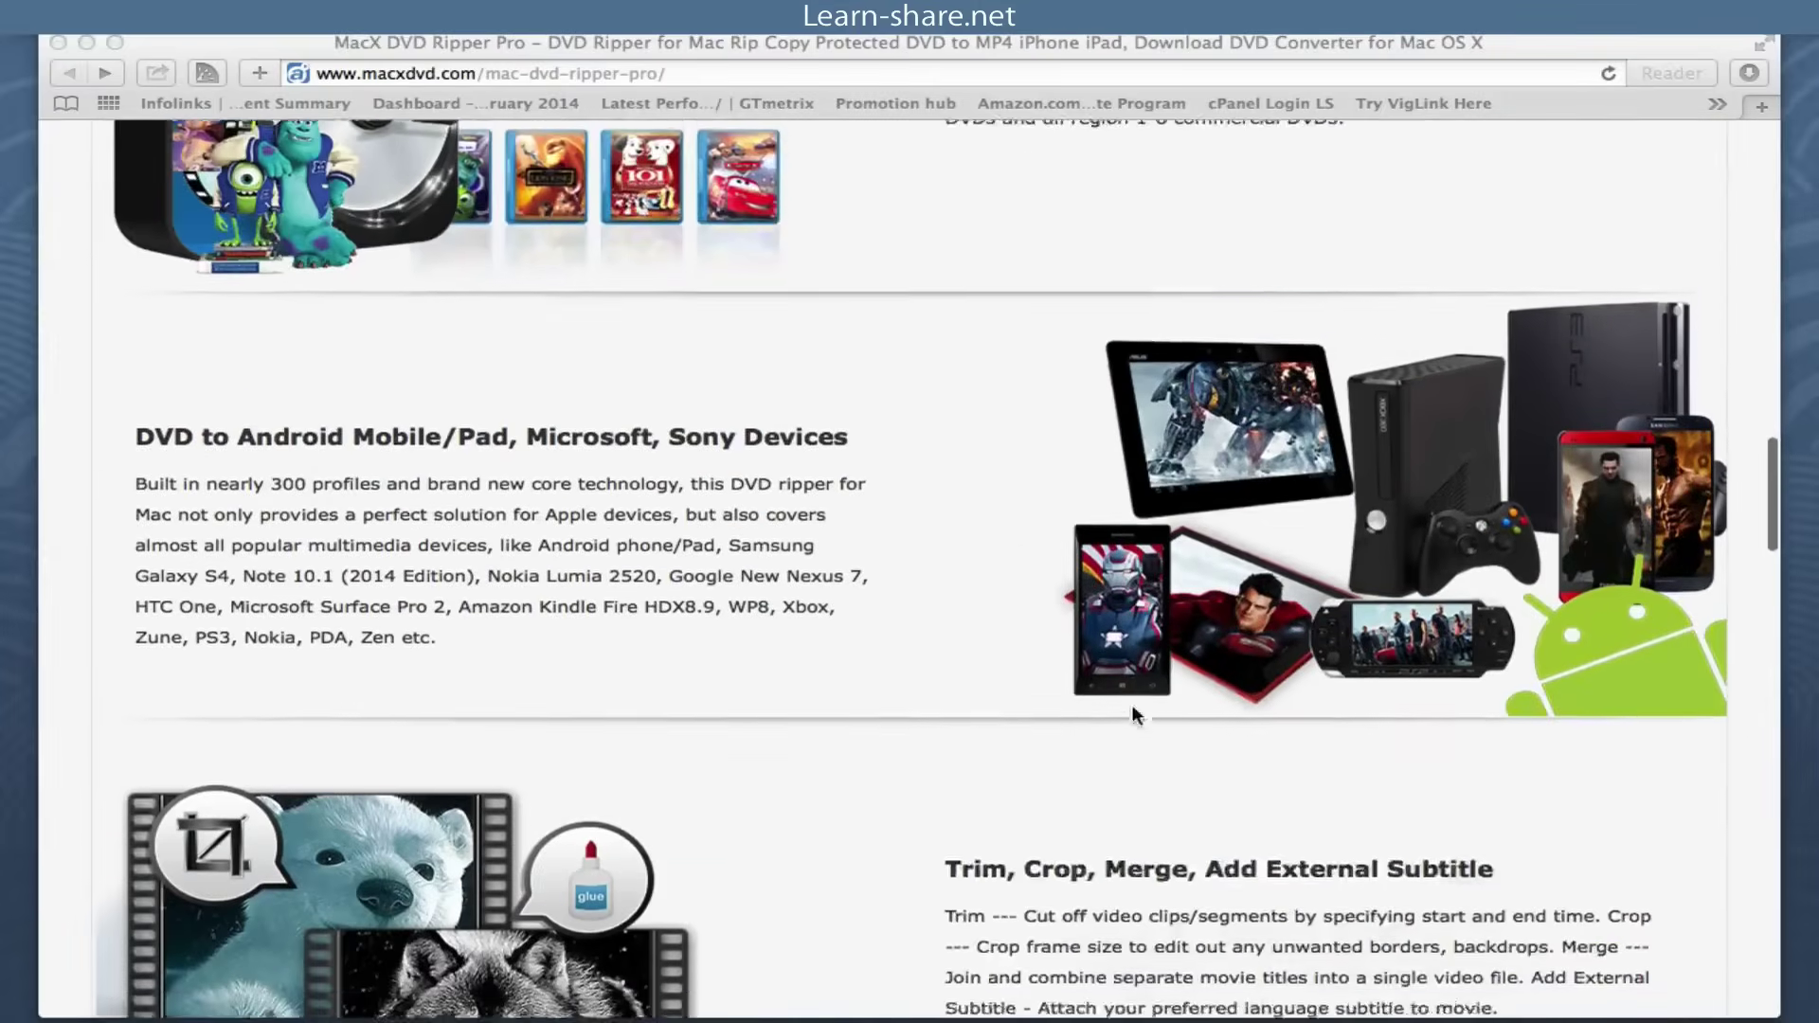
scroll(1136, 715, down, 8)
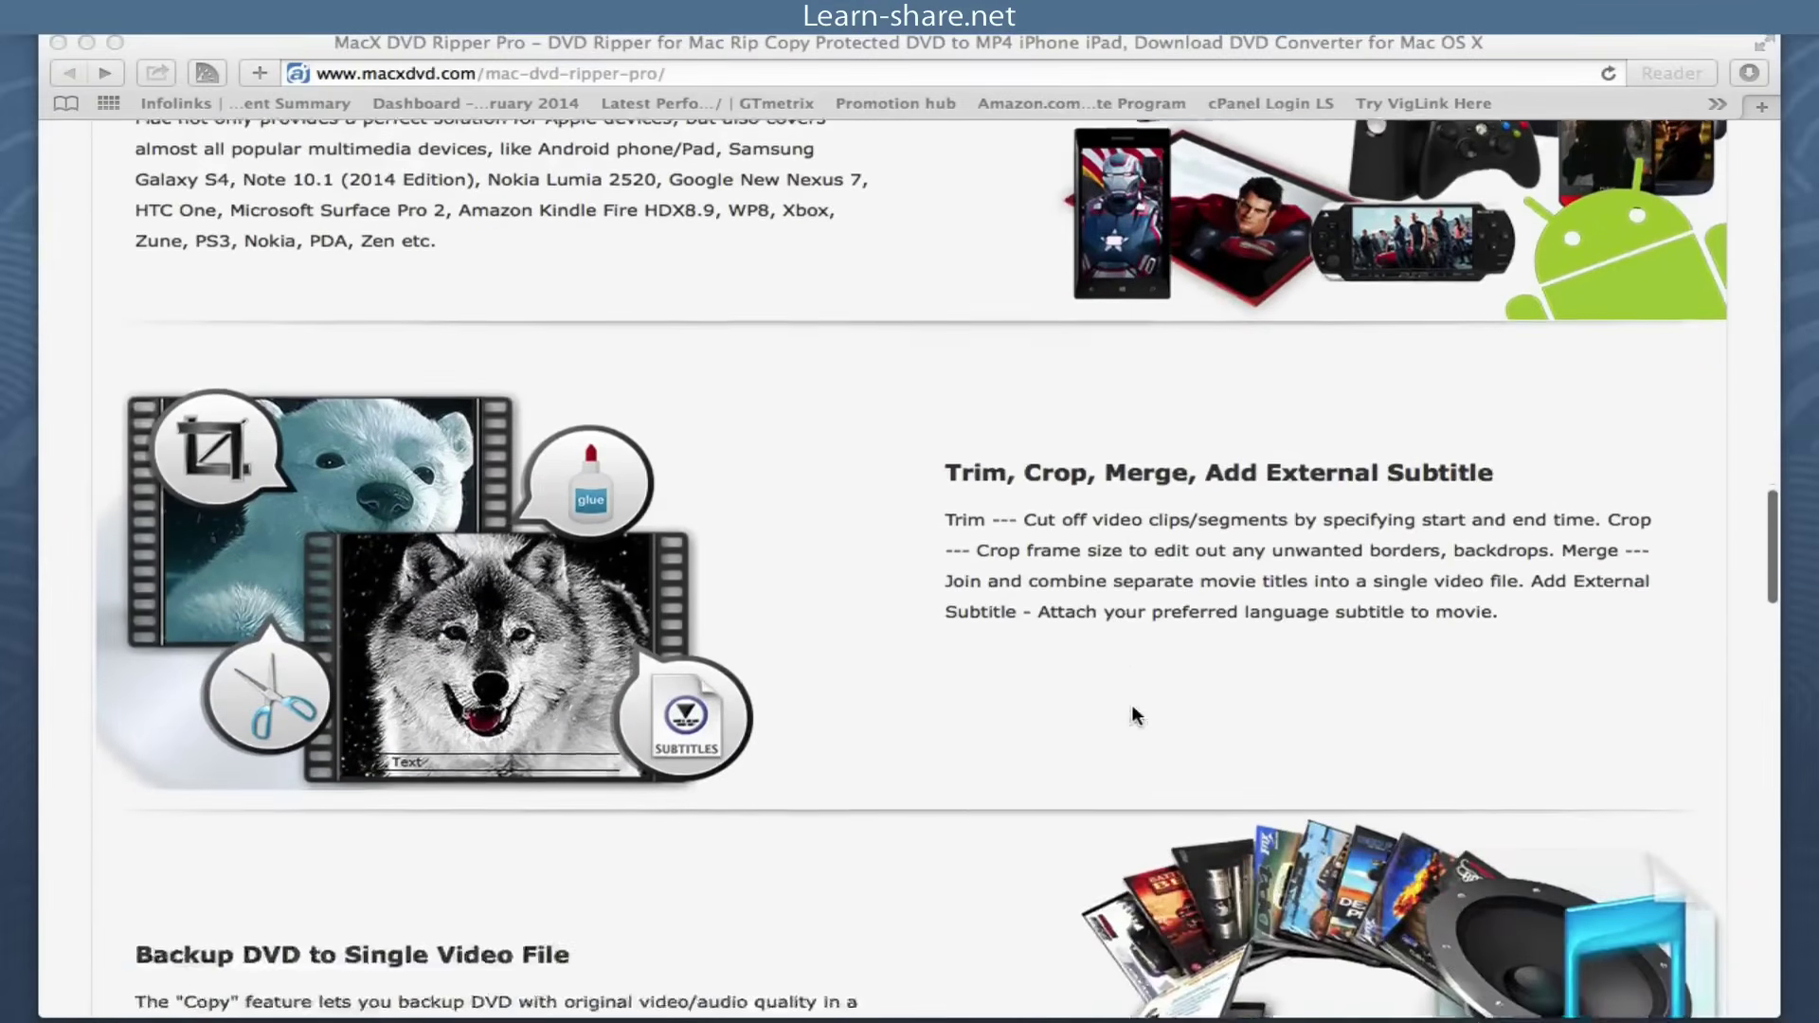
scroll(1136, 715, down, 15)
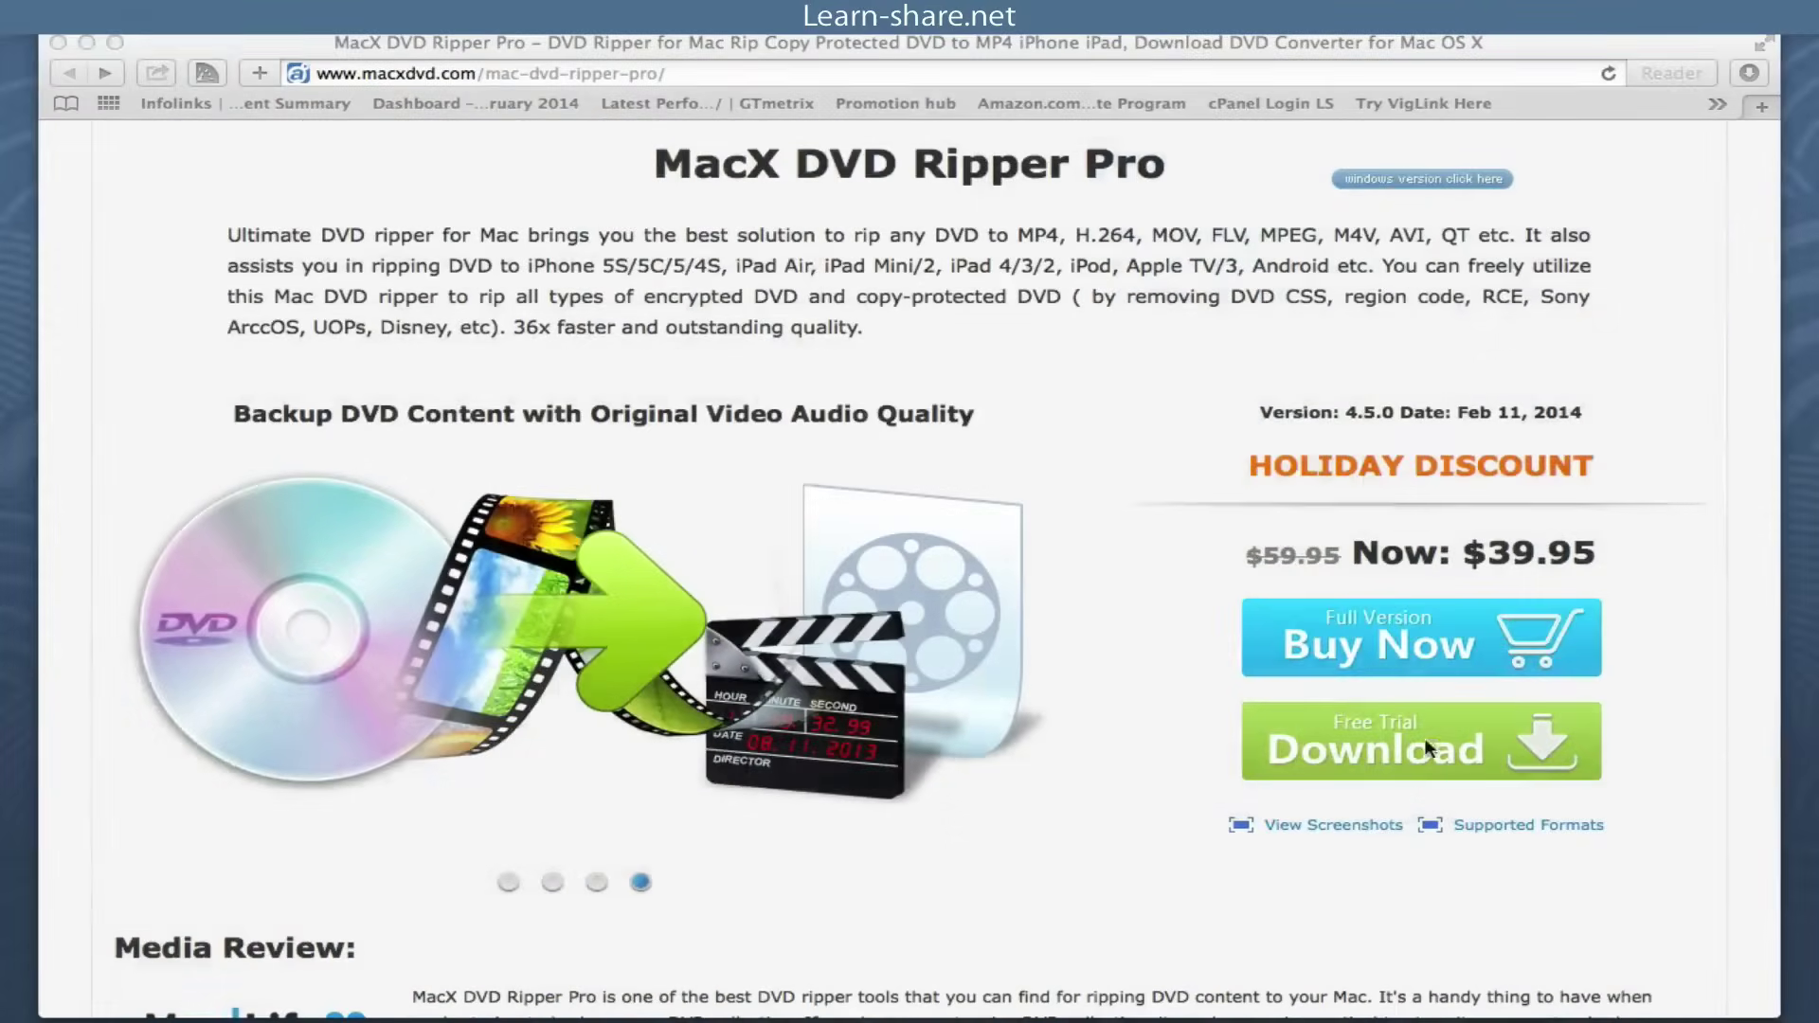
scroll(1462, 775, up, 4)
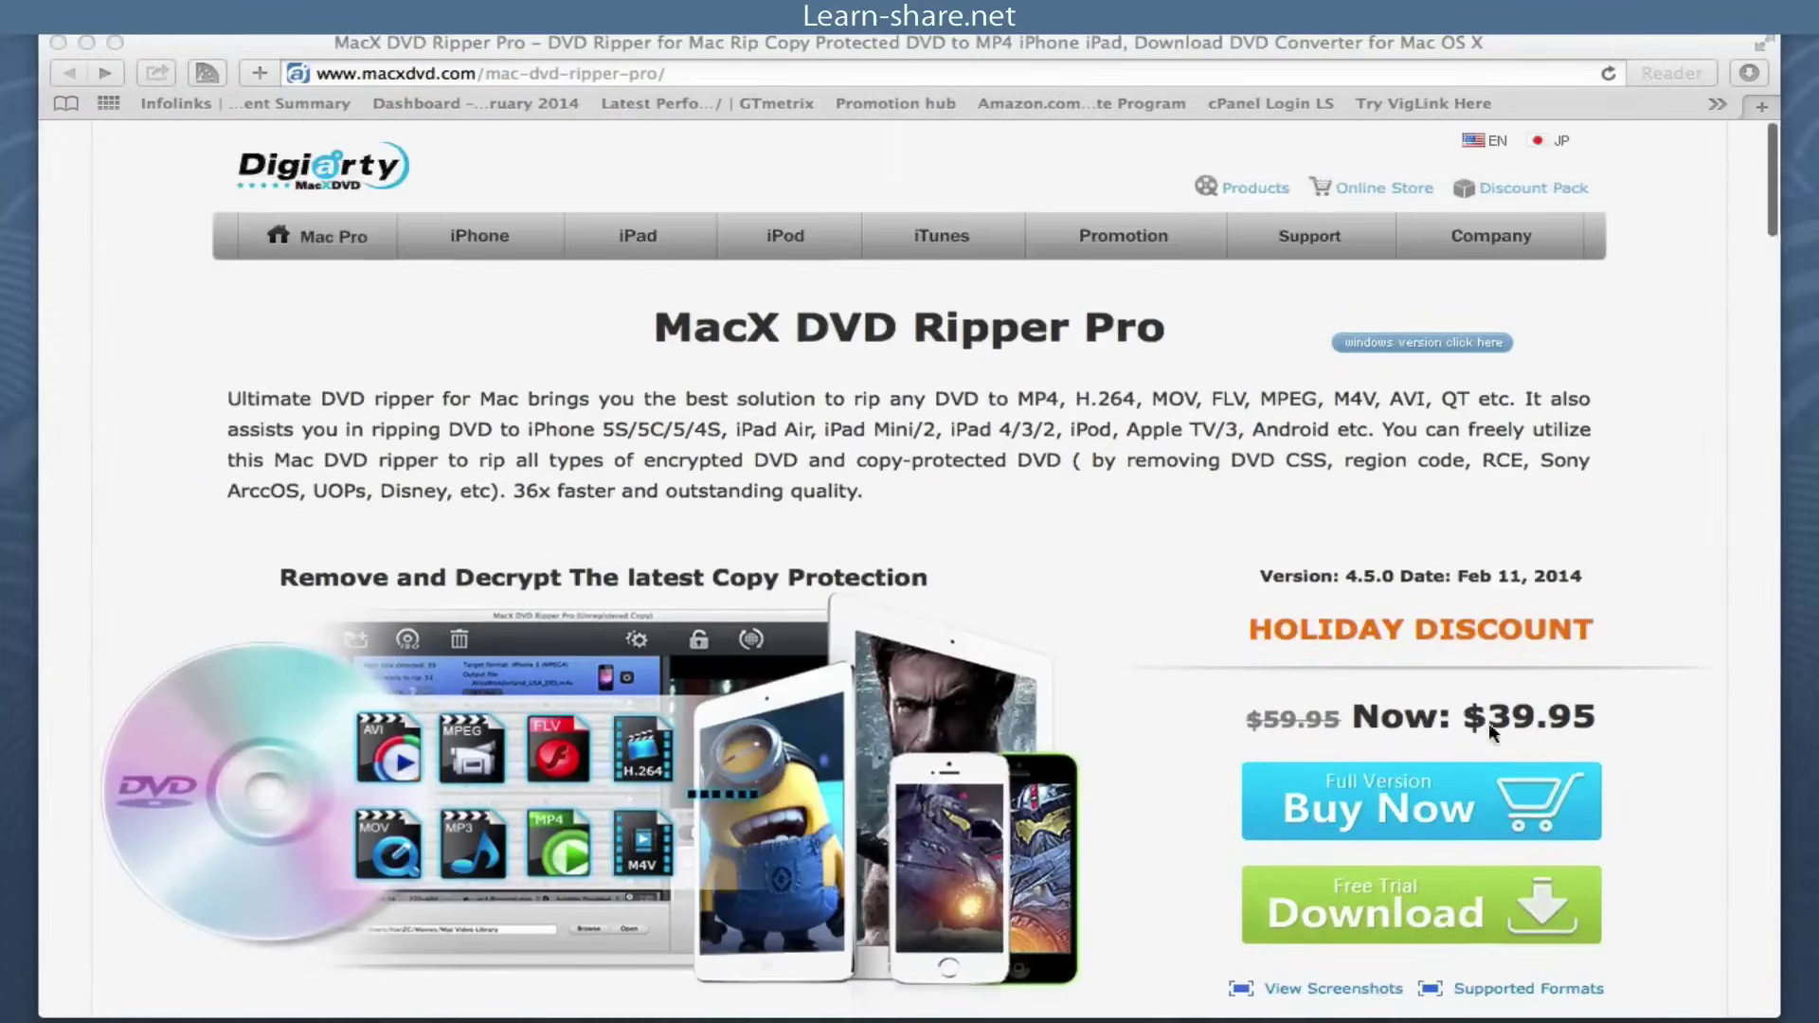
click(1751, 78)
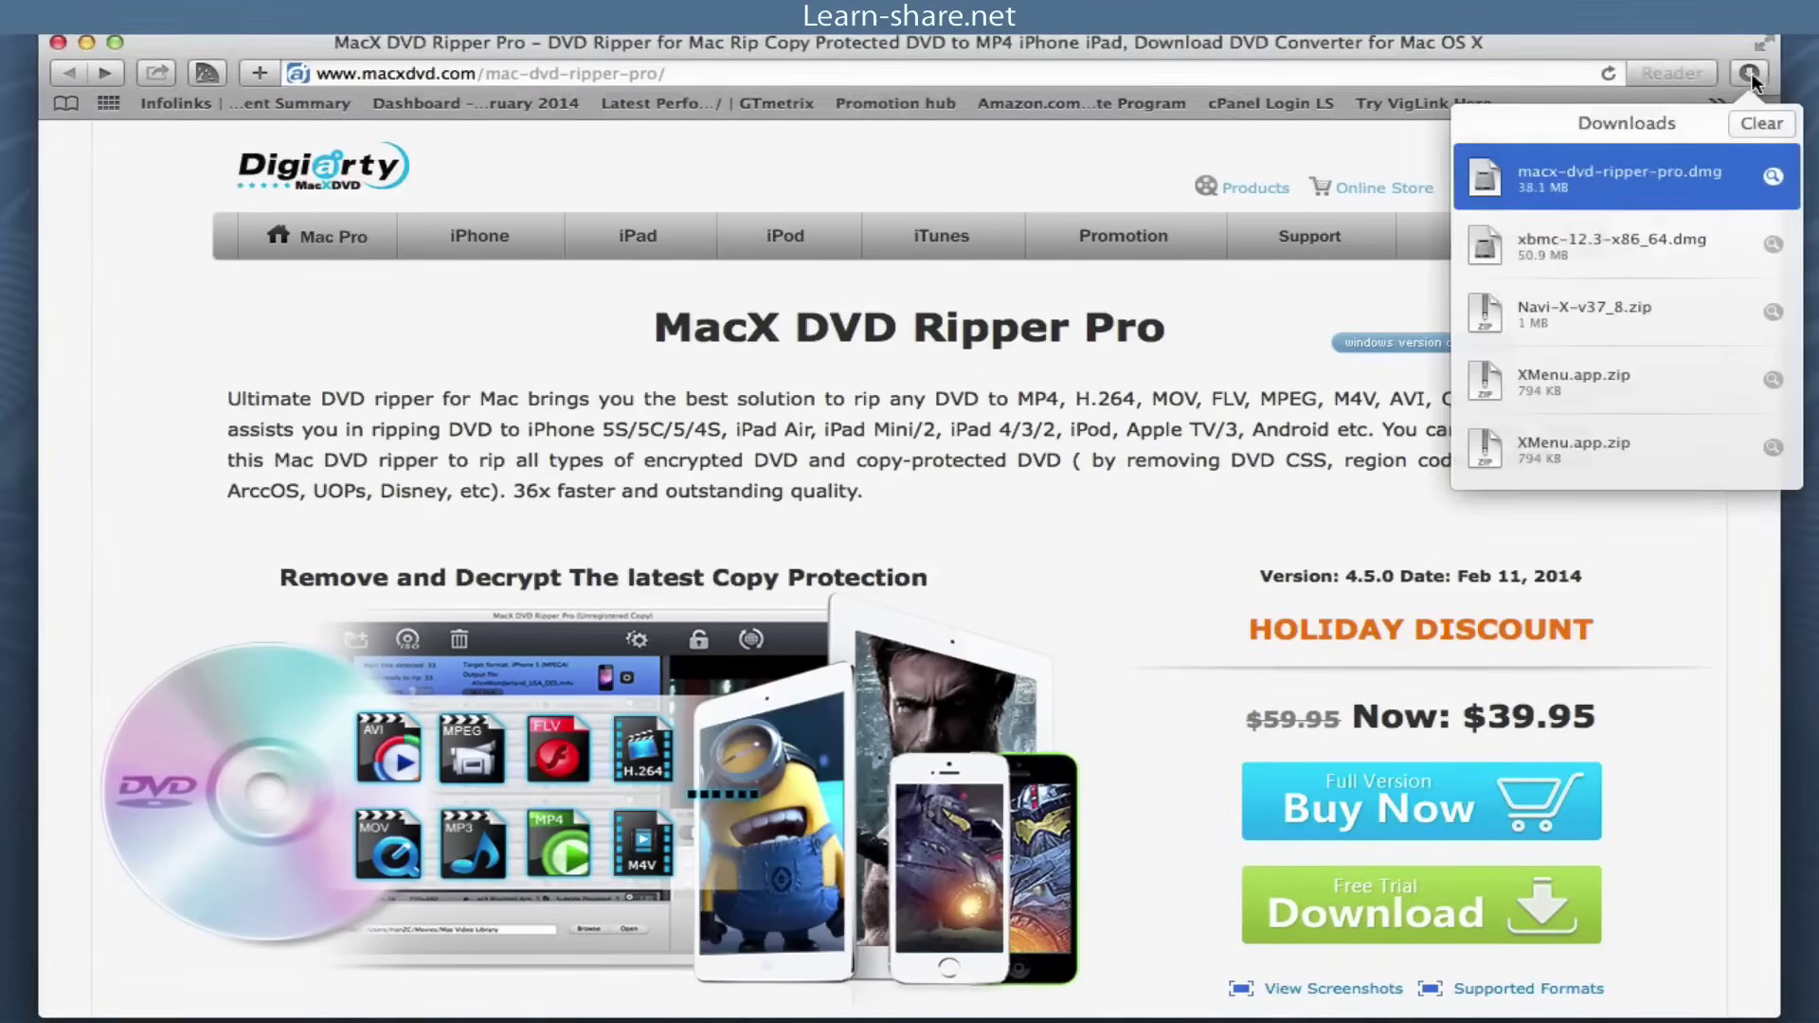
double_click(1665, 176)
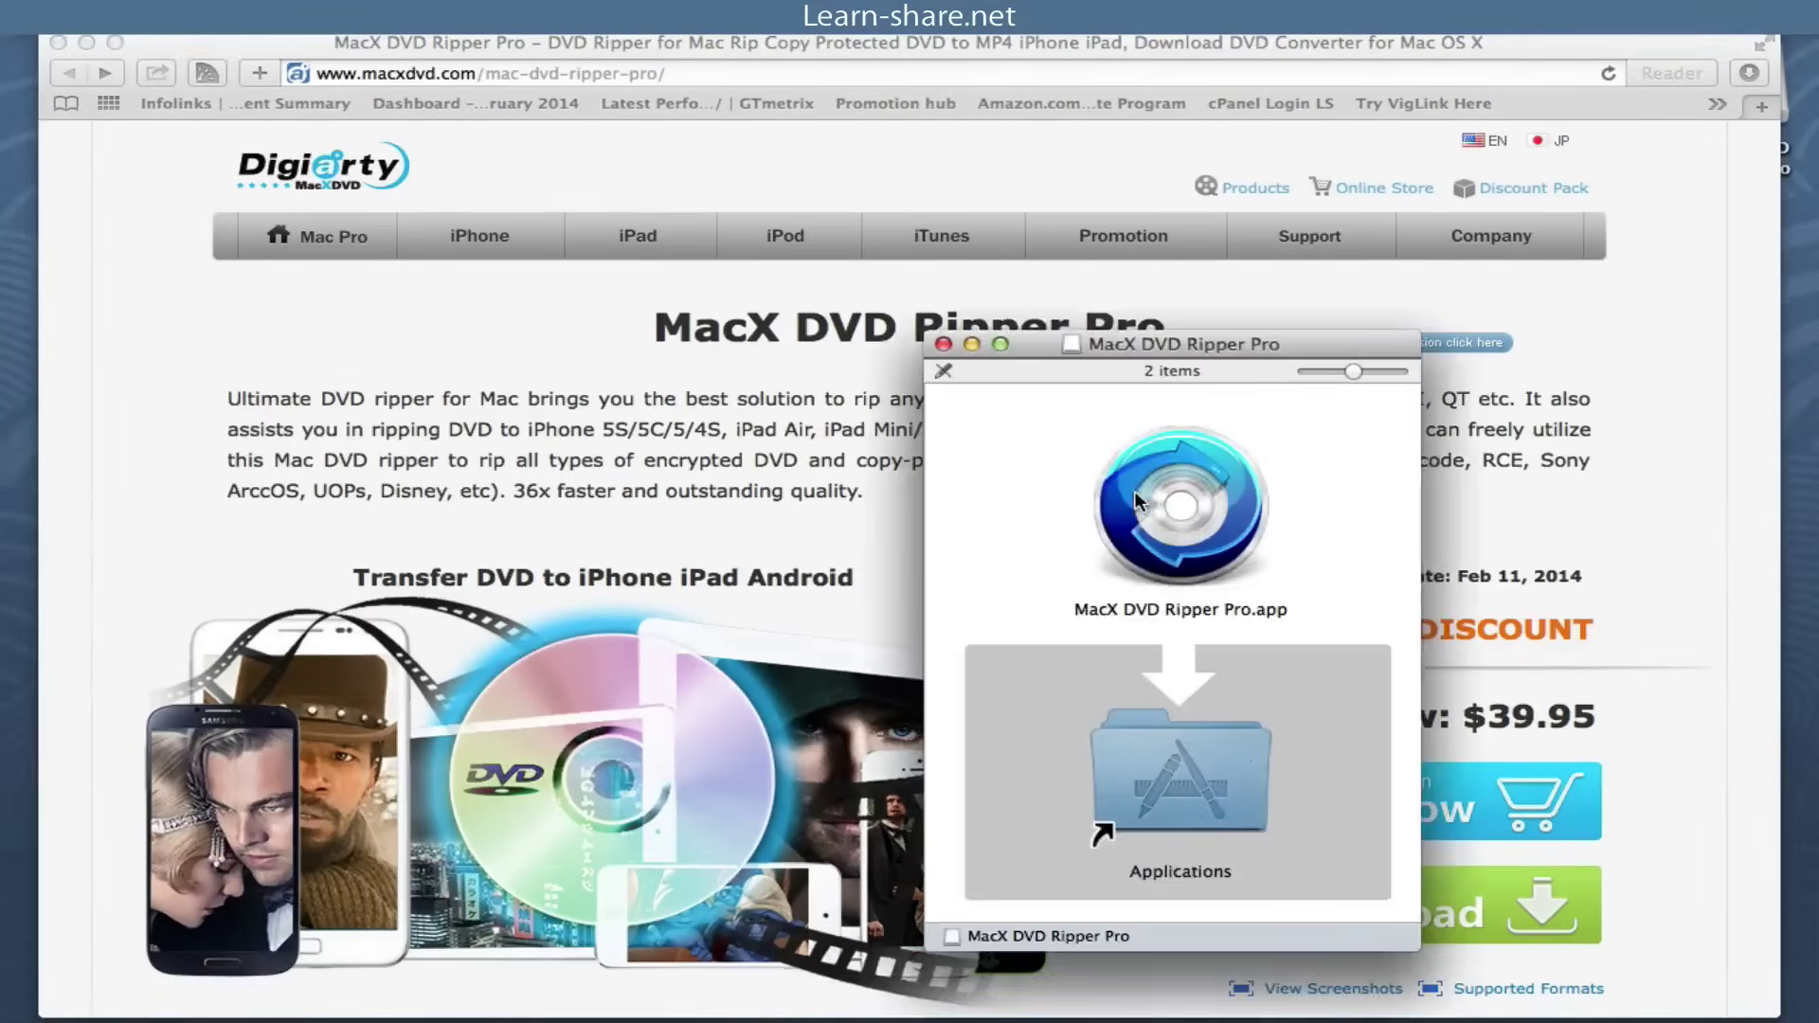
- Copy MacX DVD Ripper Pro.app into Applications and launch it from there
drag(1179, 343, 957, 343)
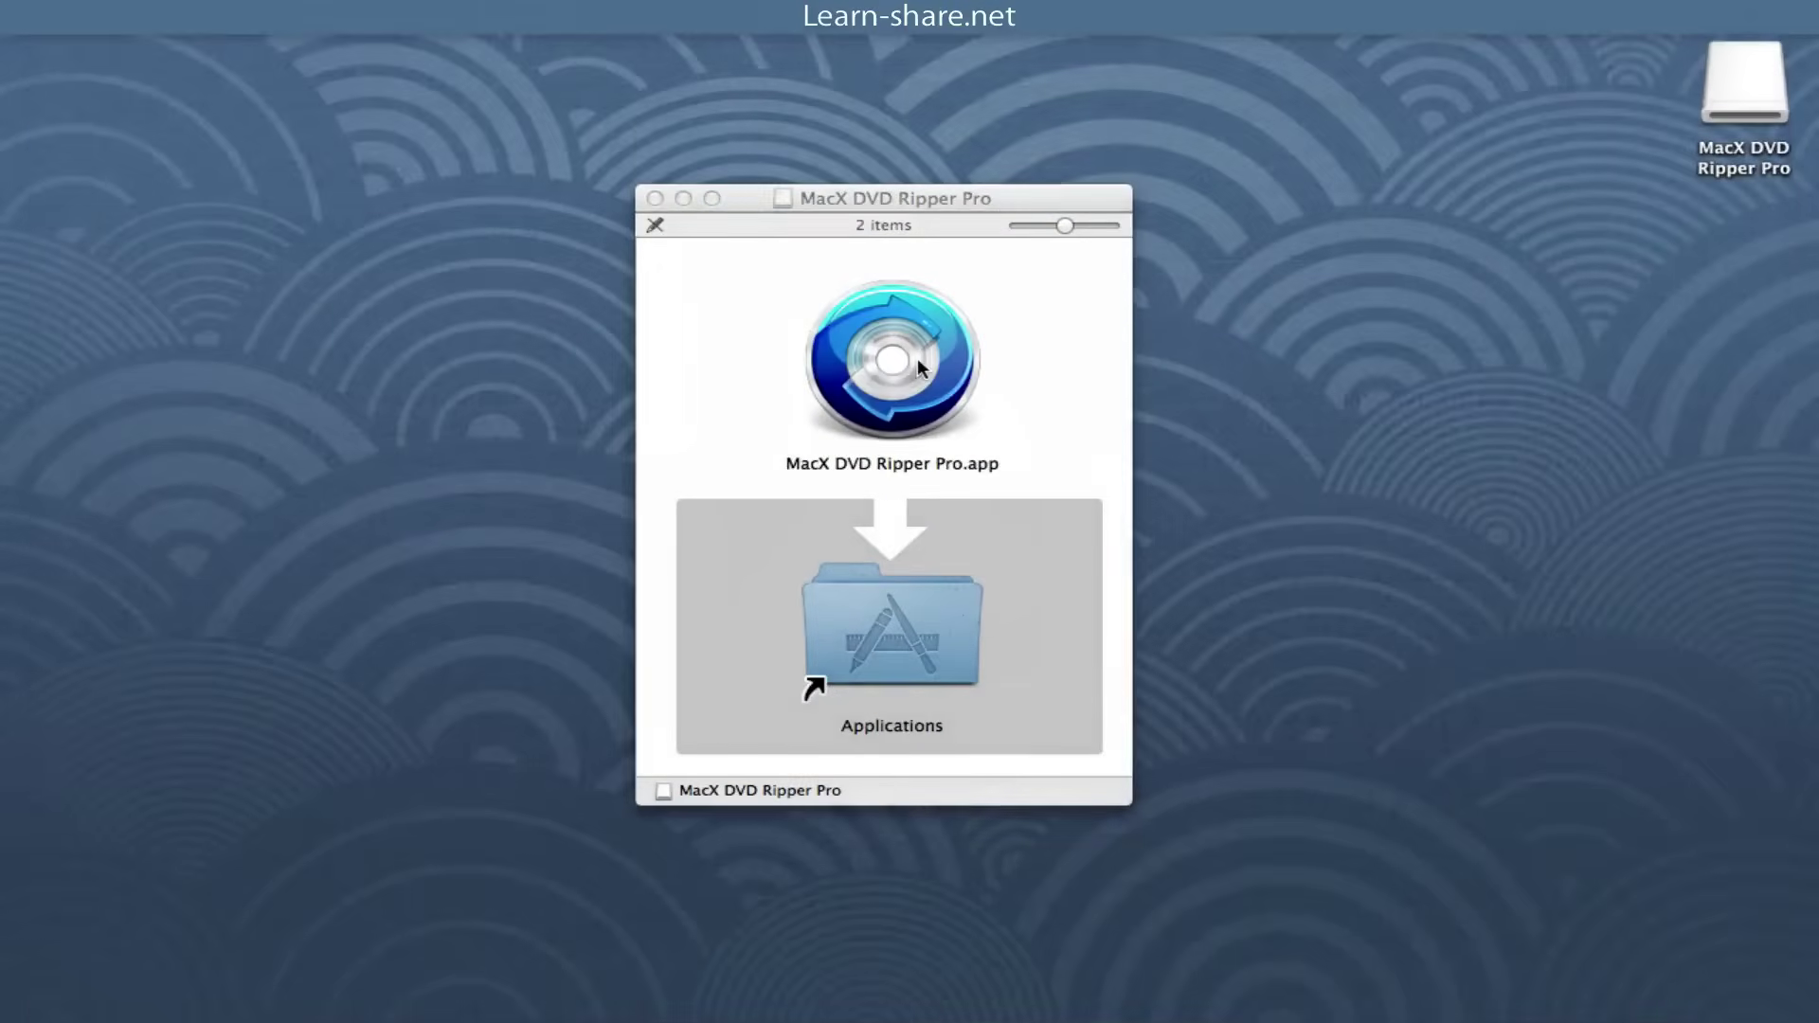
drag(906, 355, 910, 616)
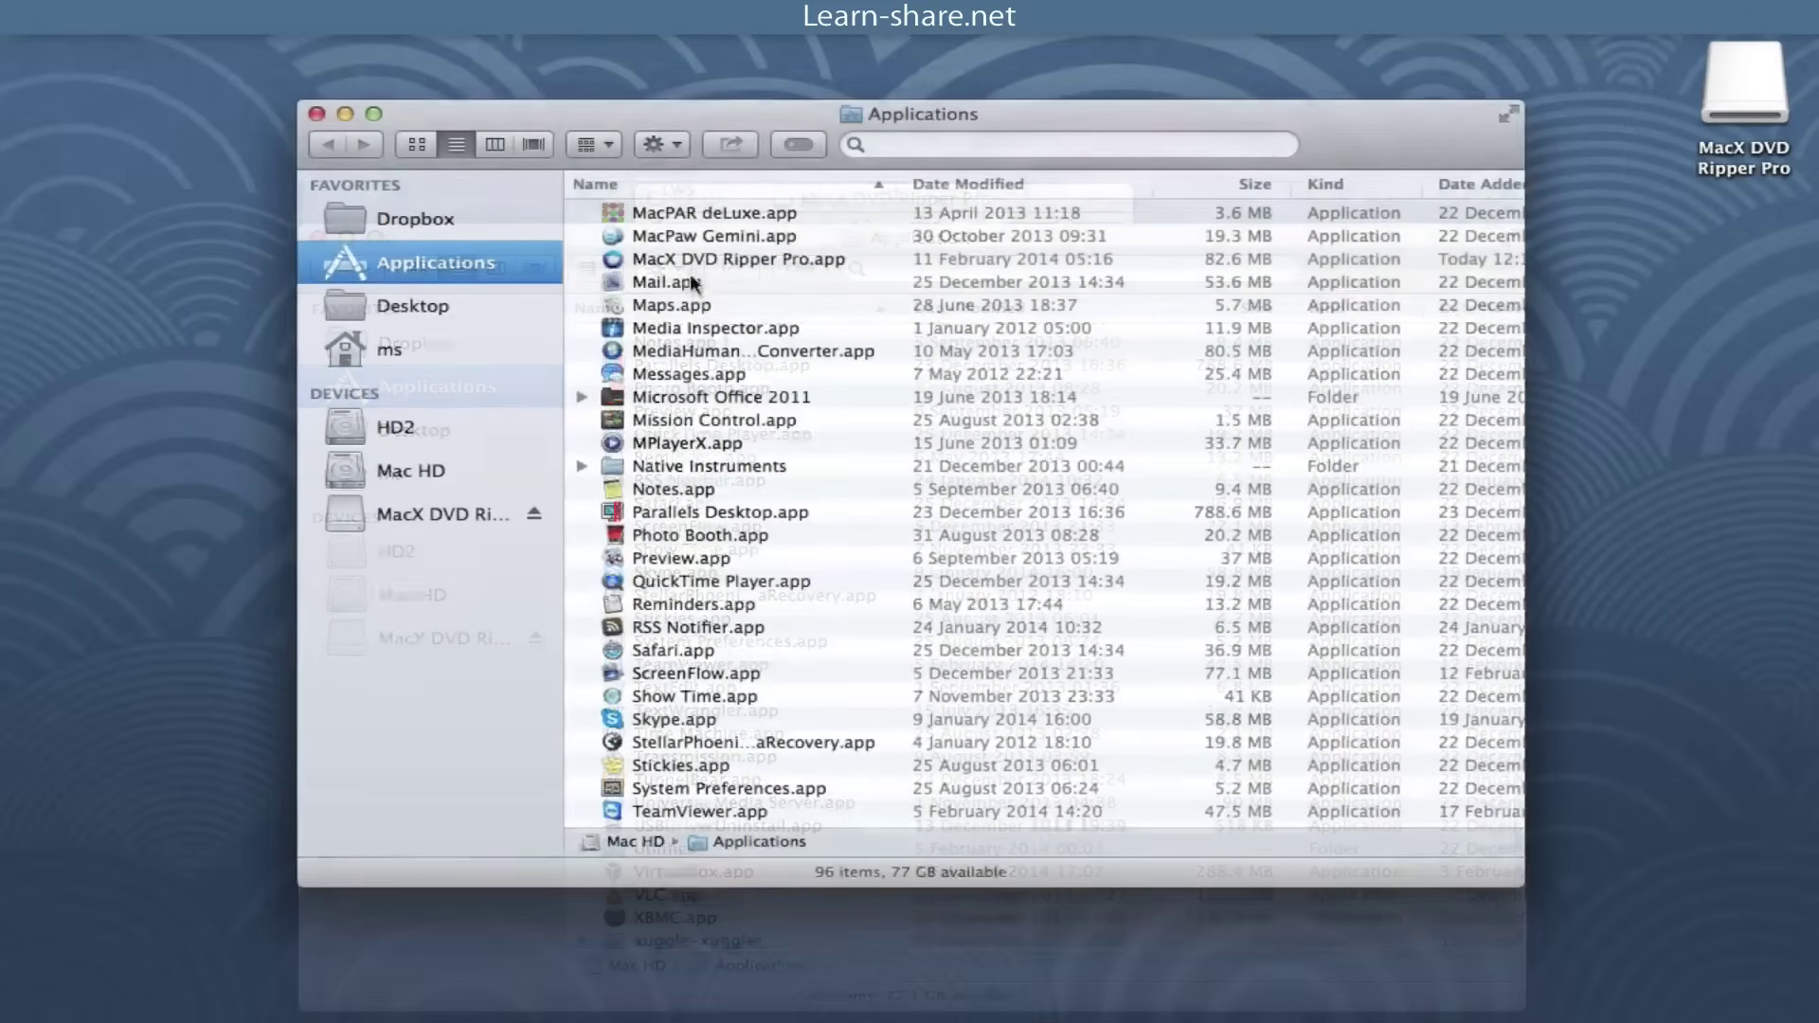
double_click(690, 260)
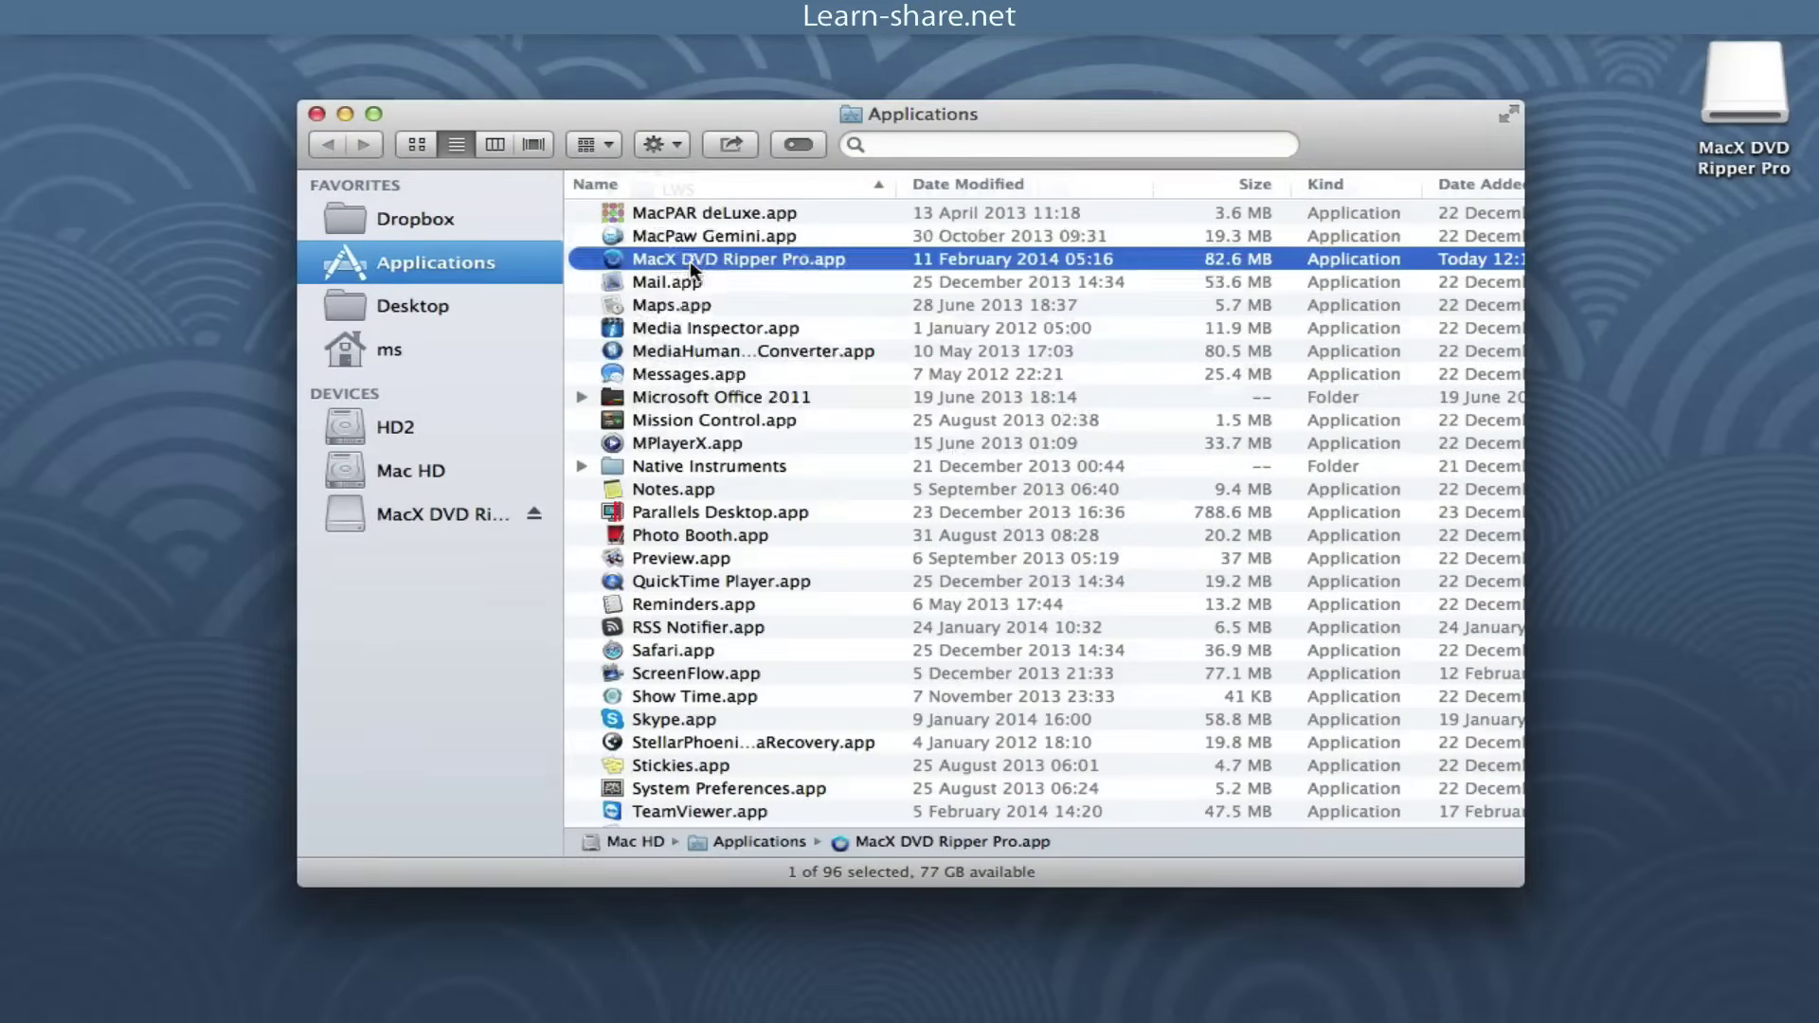
- Allow the app to open, then choose the AVATAR disc as the DVD source, not a folder or ISO
click(1164, 407)
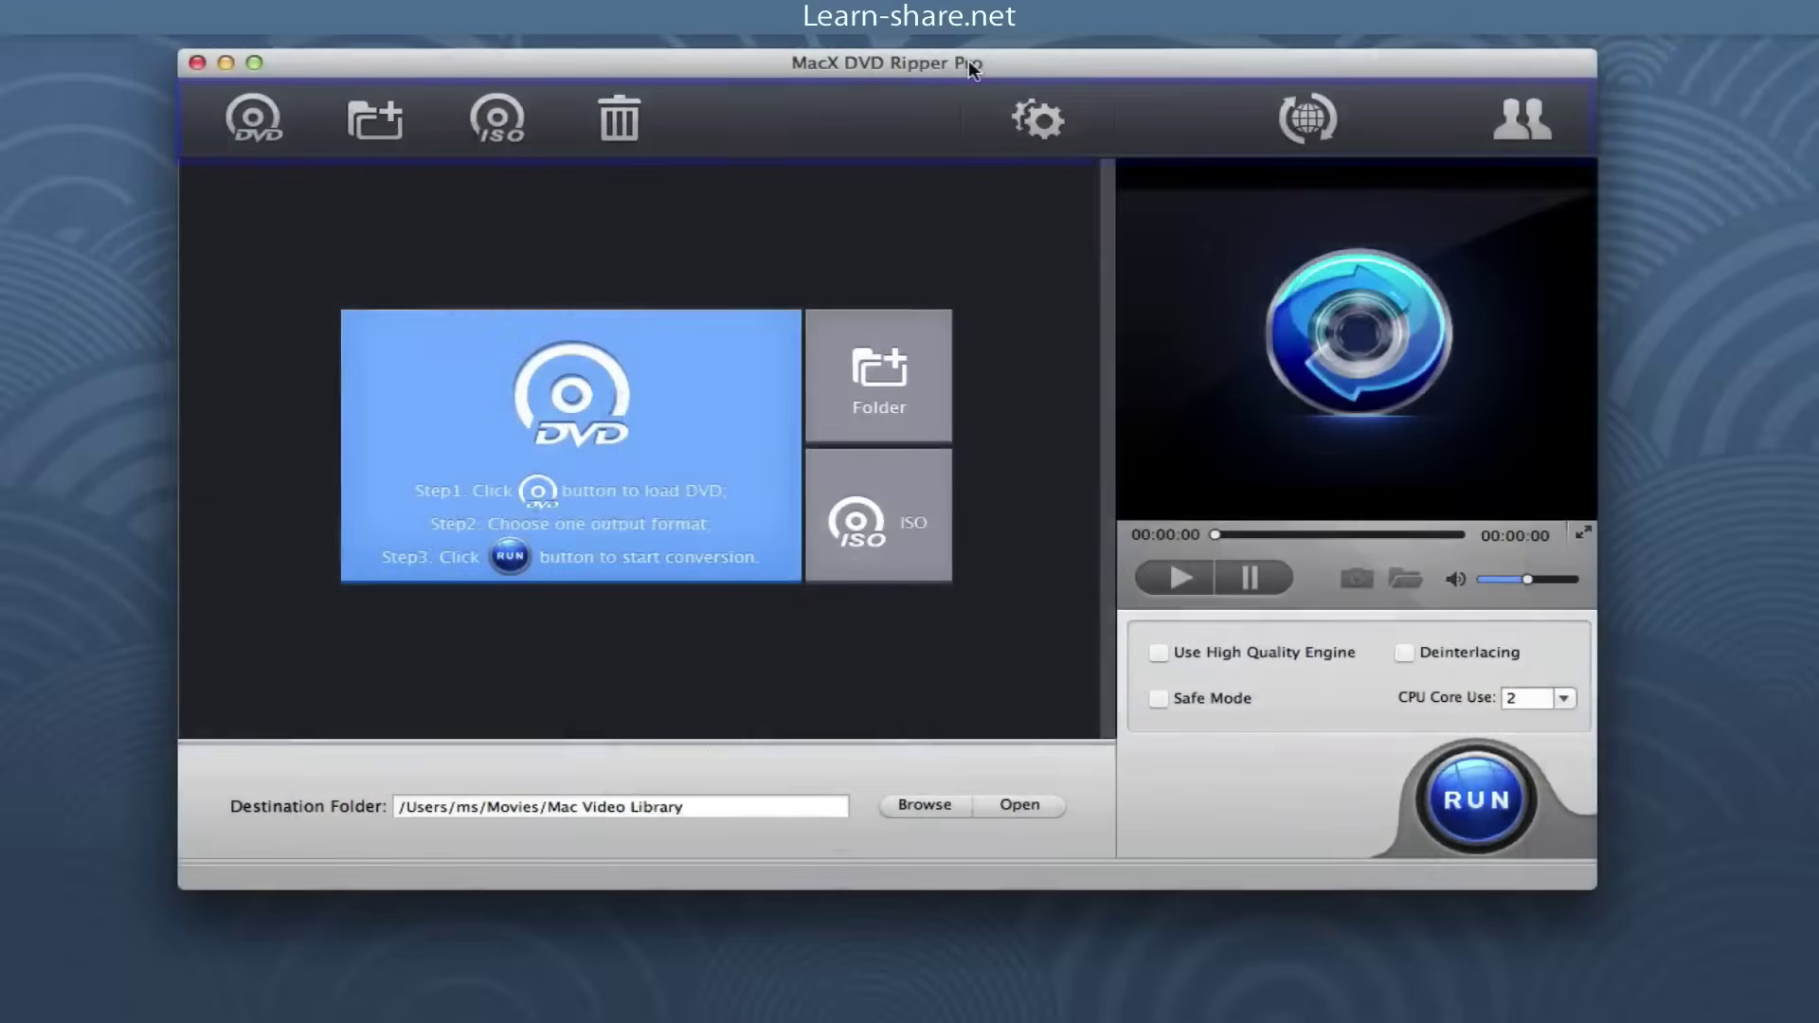
click(275, 129)
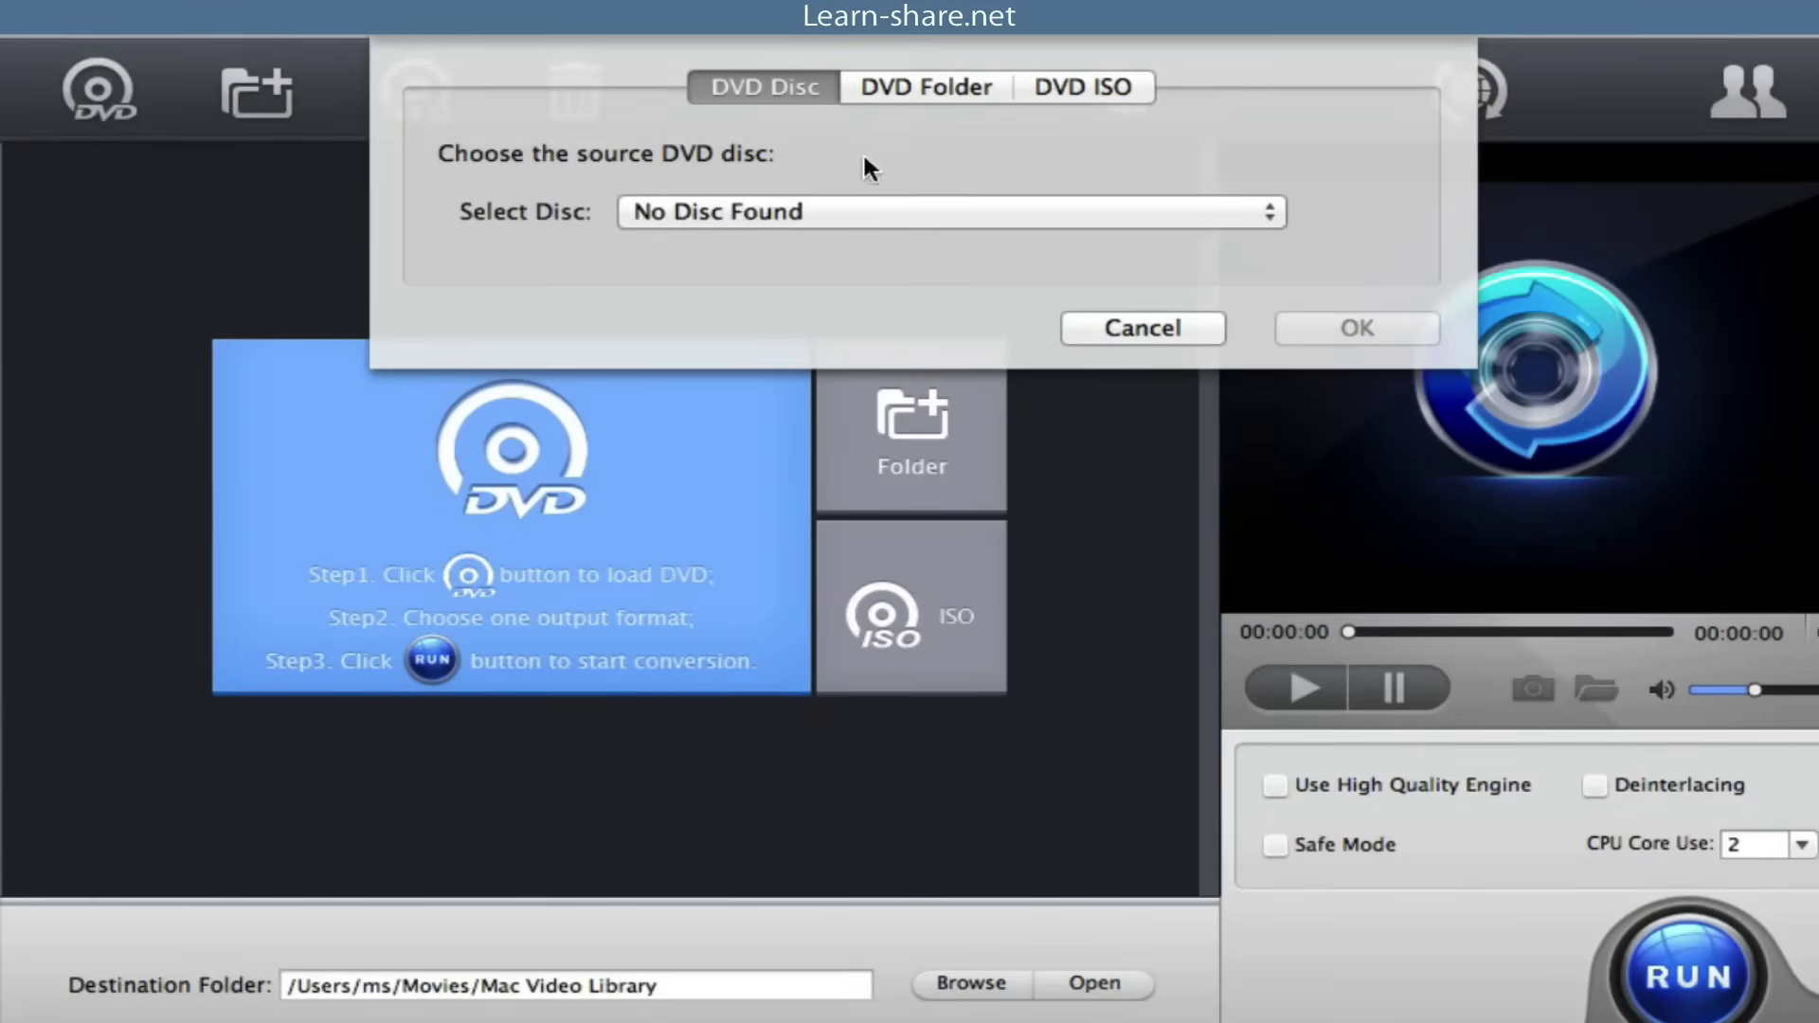
click(902, 95)
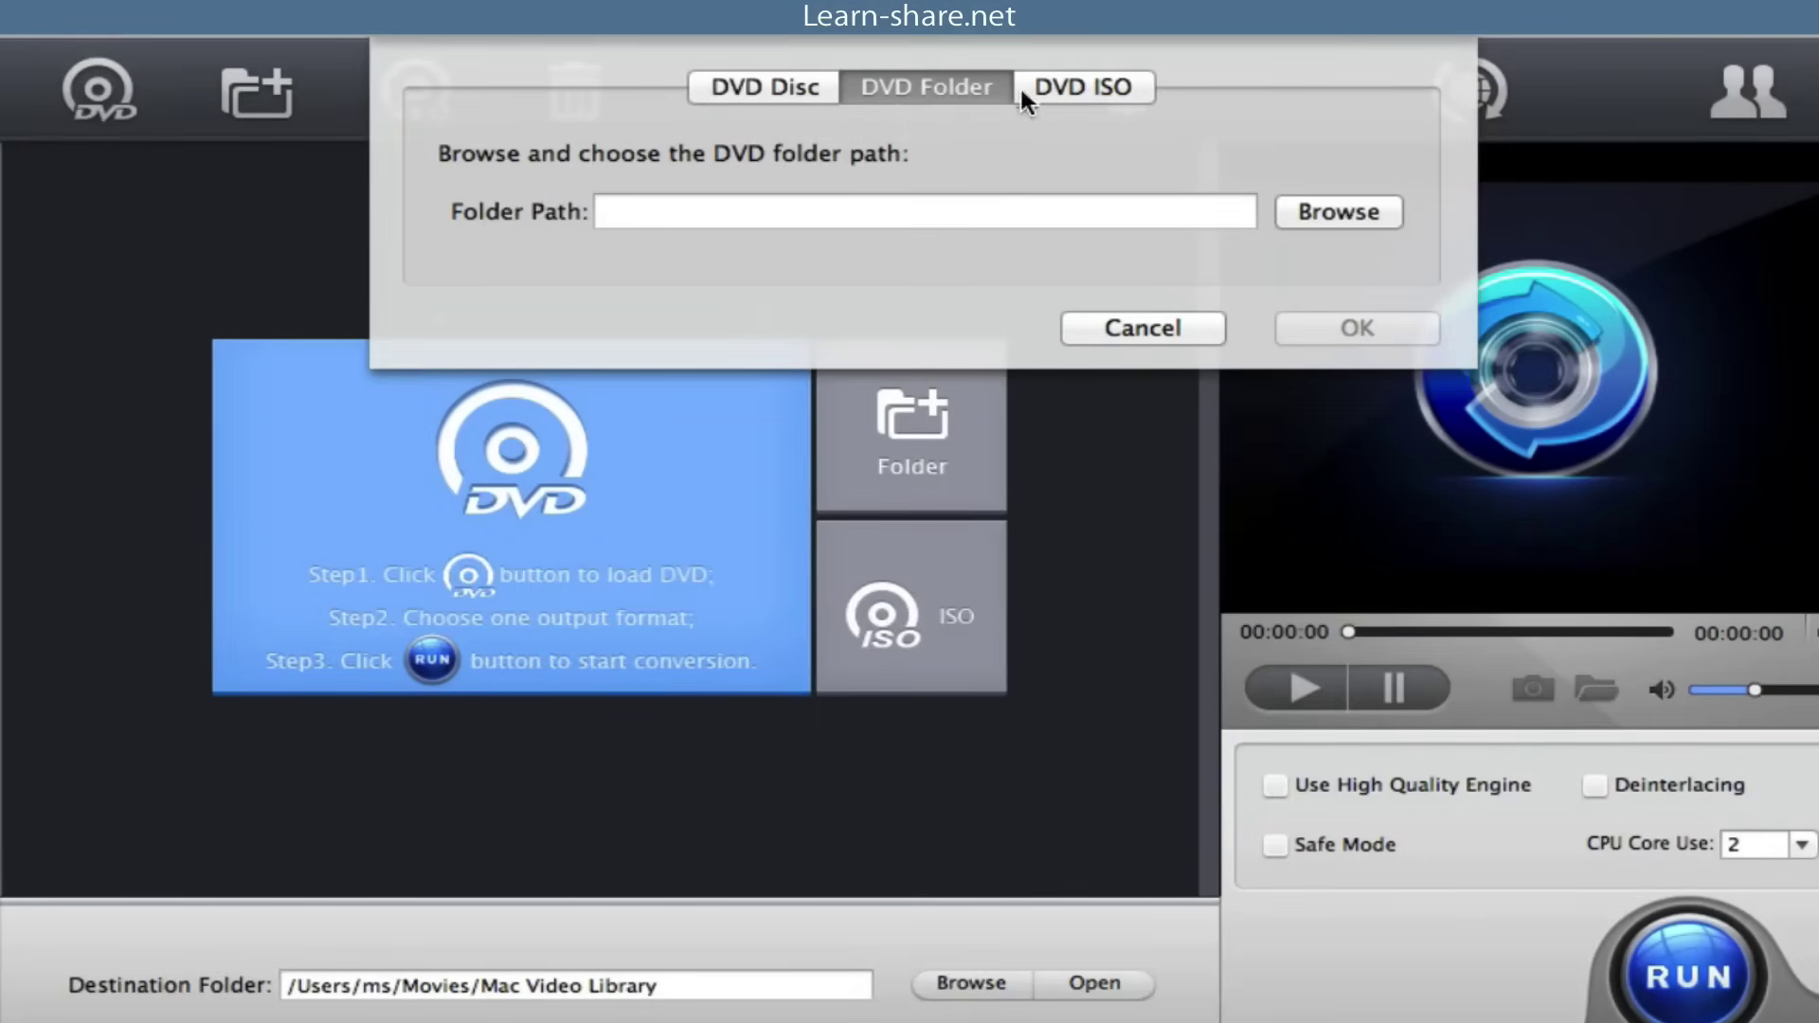
click(1048, 83)
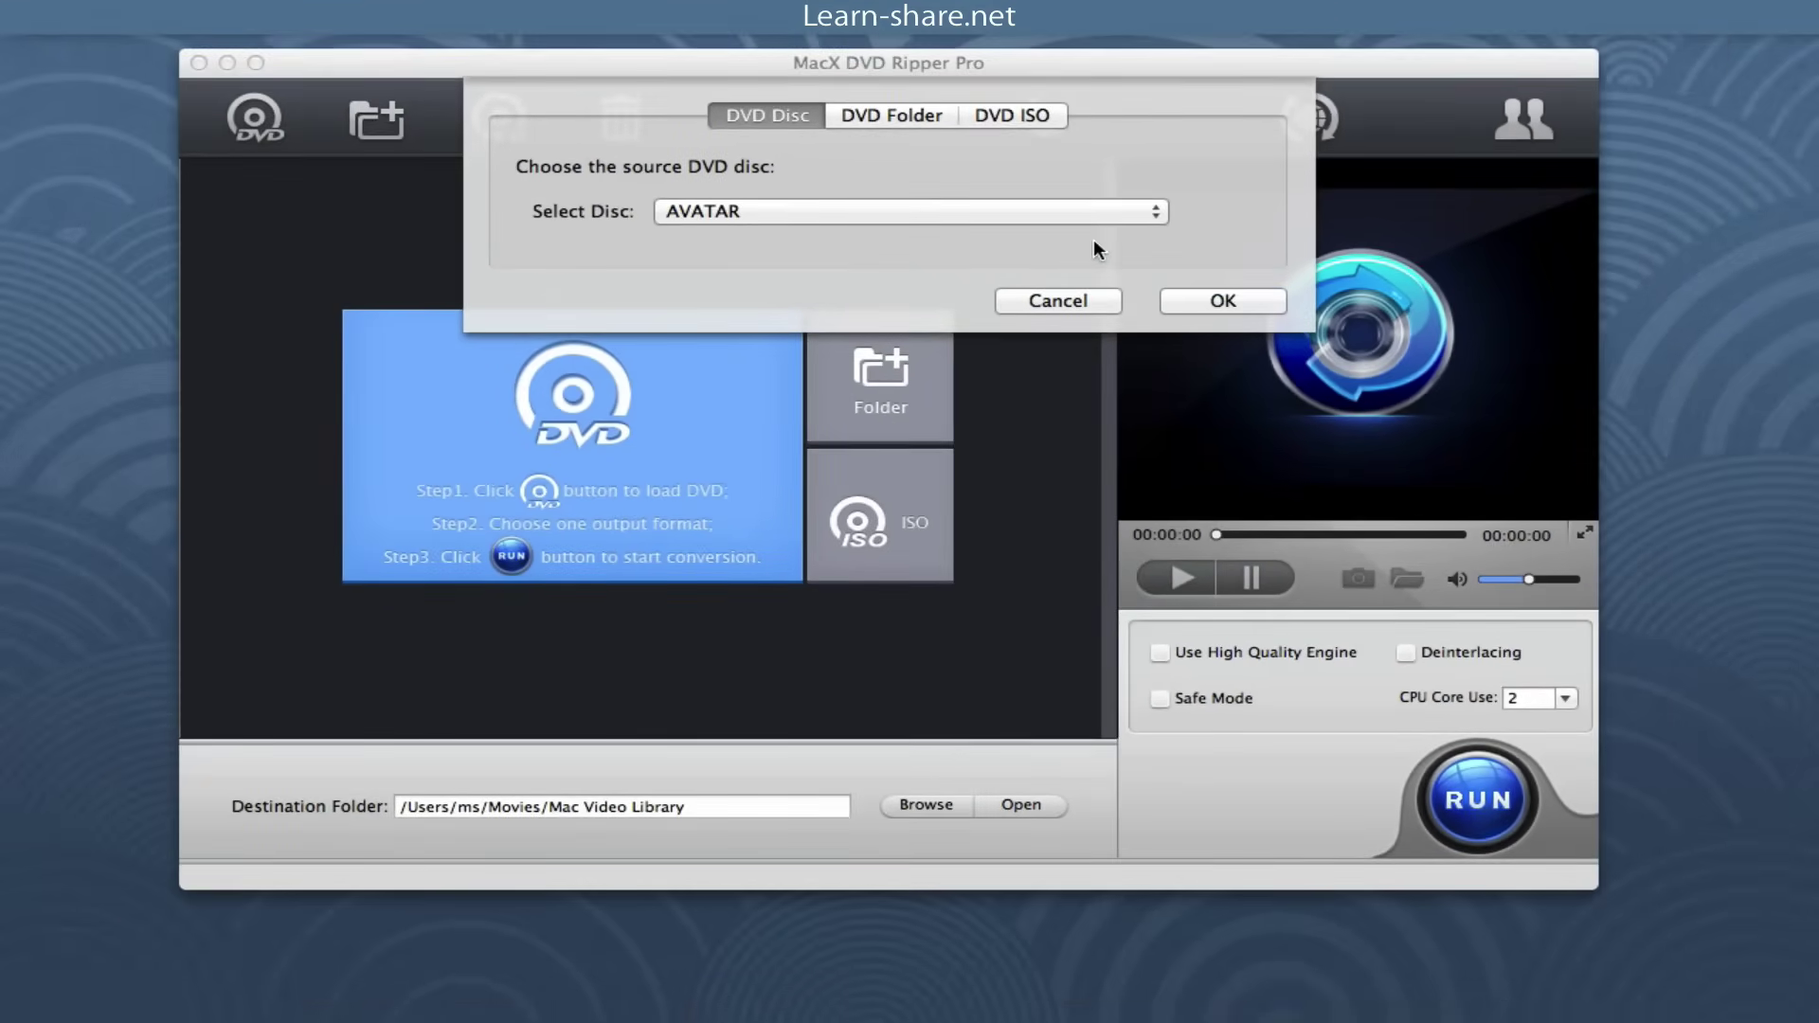
click(1222, 301)
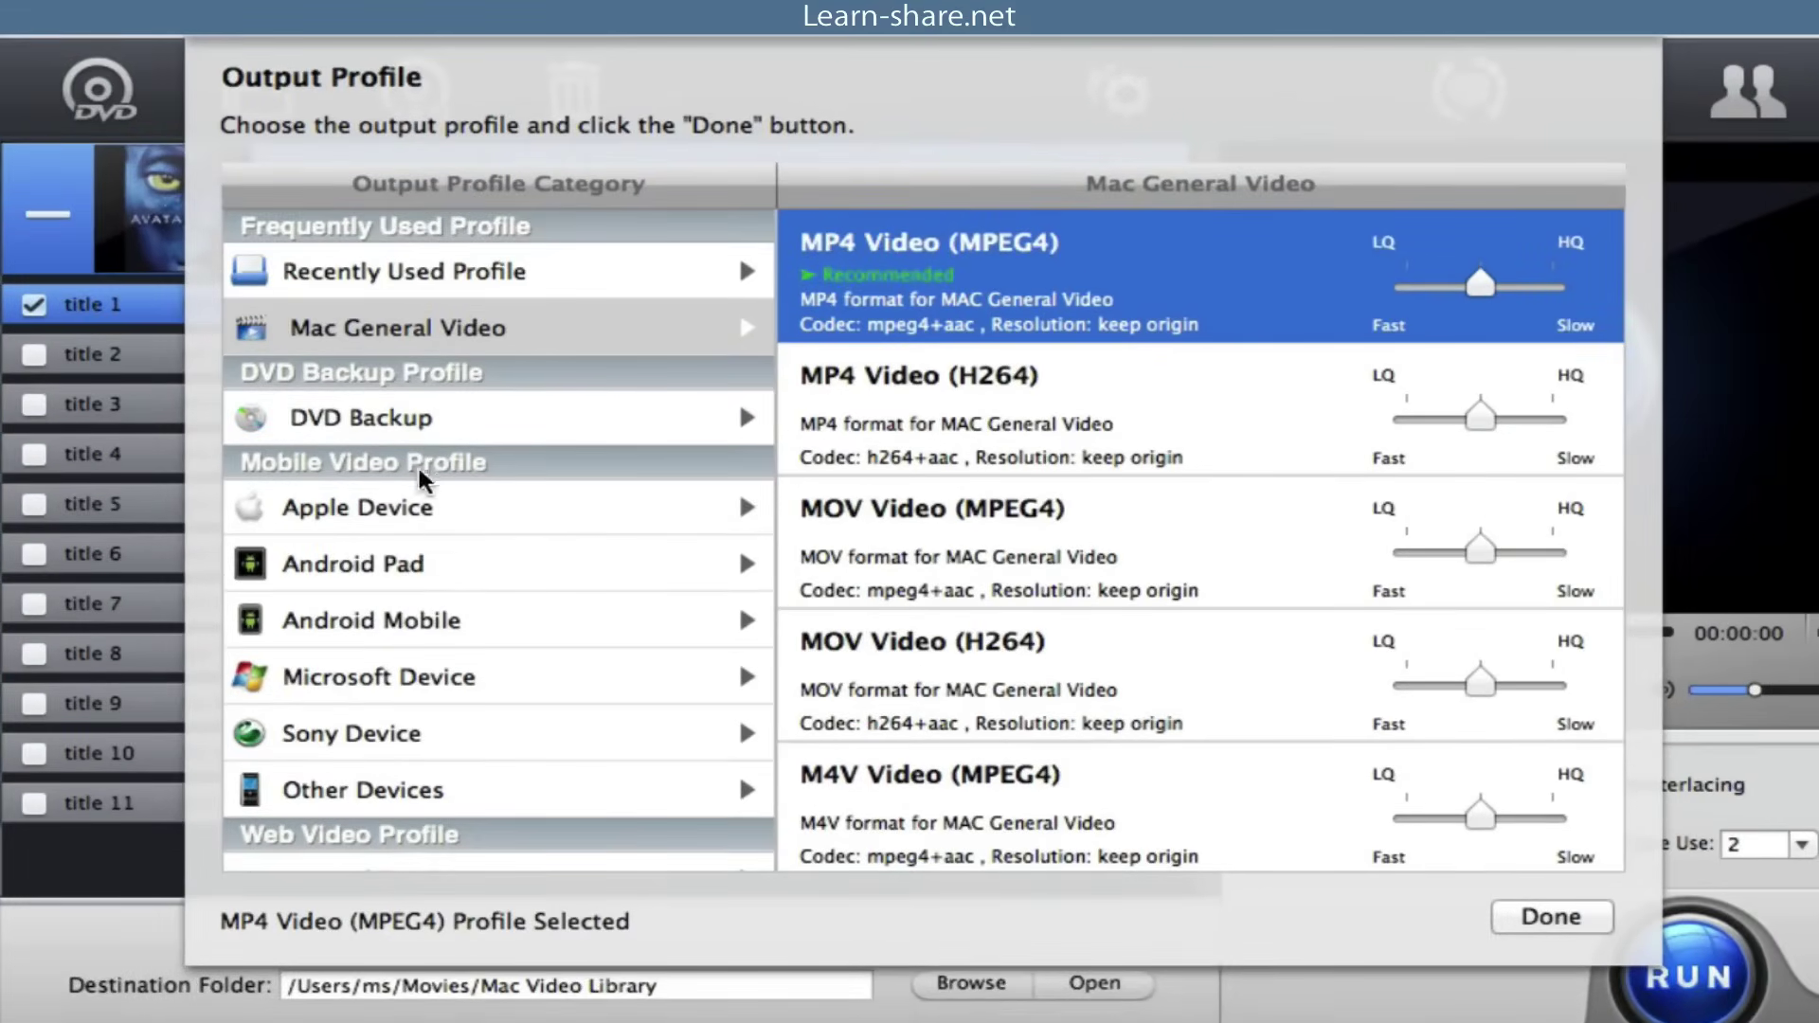
- Apply the Web Video Profile > YouTube Video MP4 preset at medium quality
scroll(445, 575, down, 3)
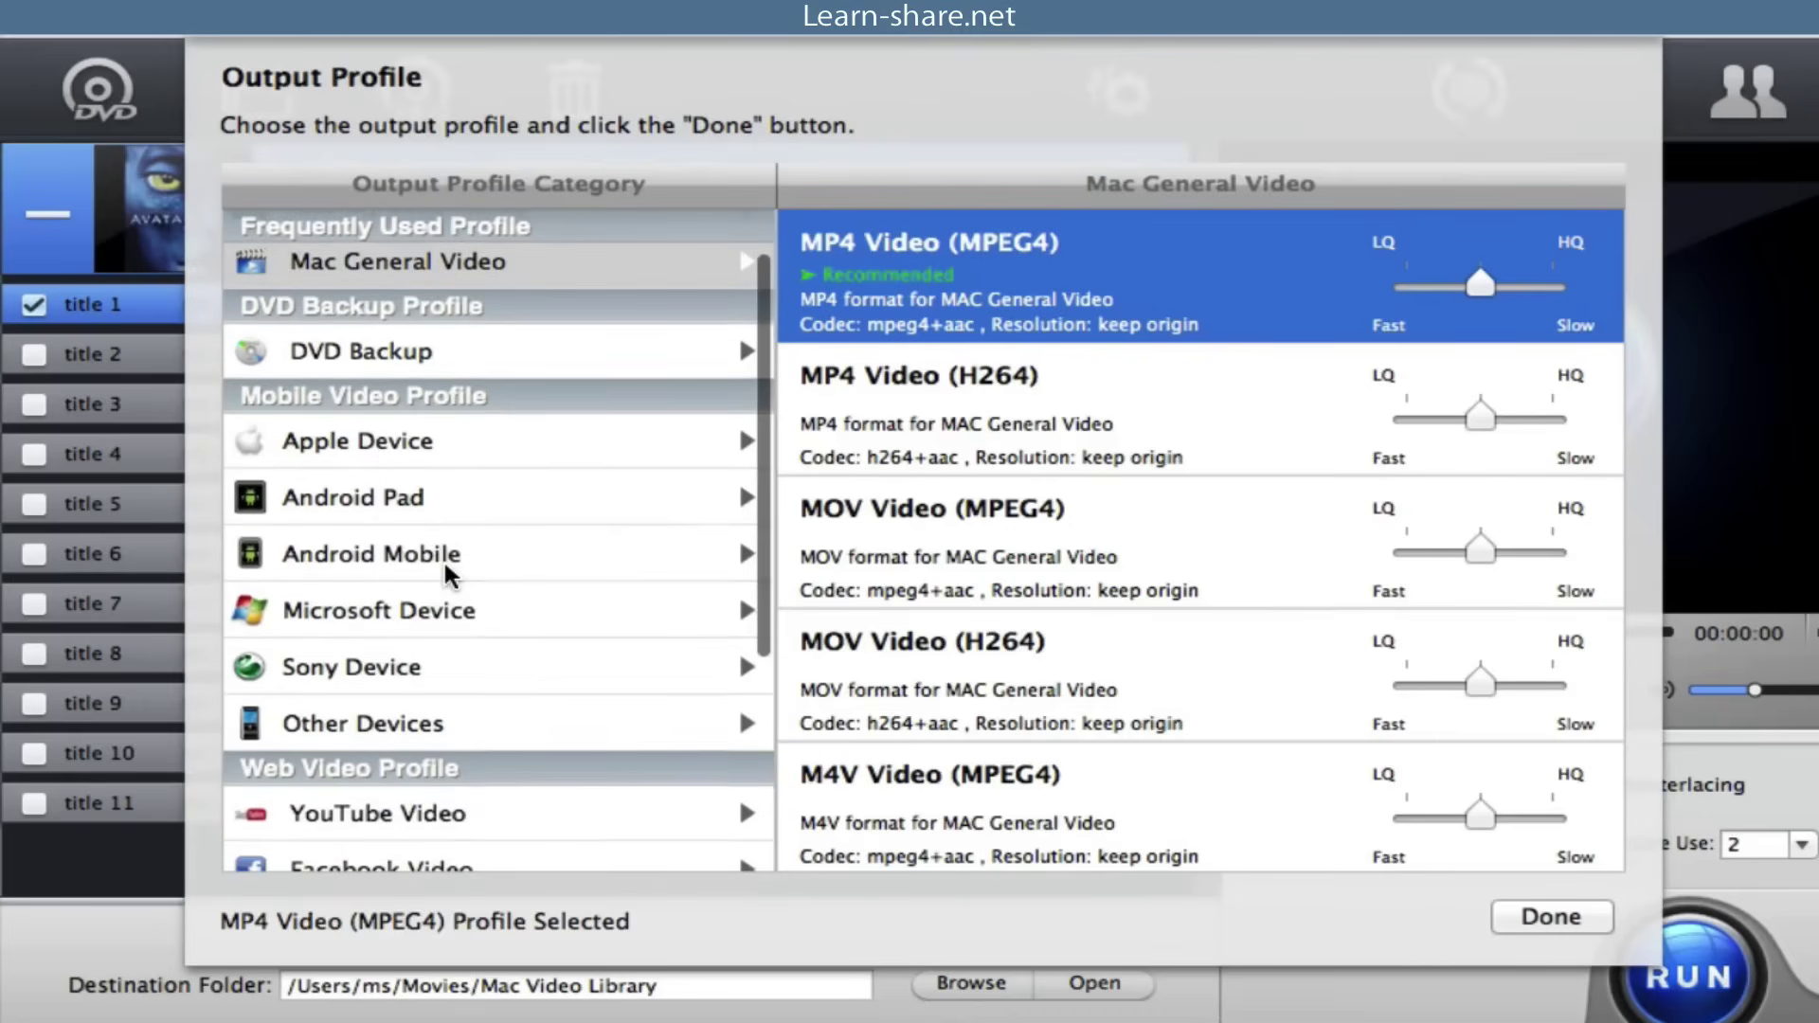
scroll(445, 575, down, 5)
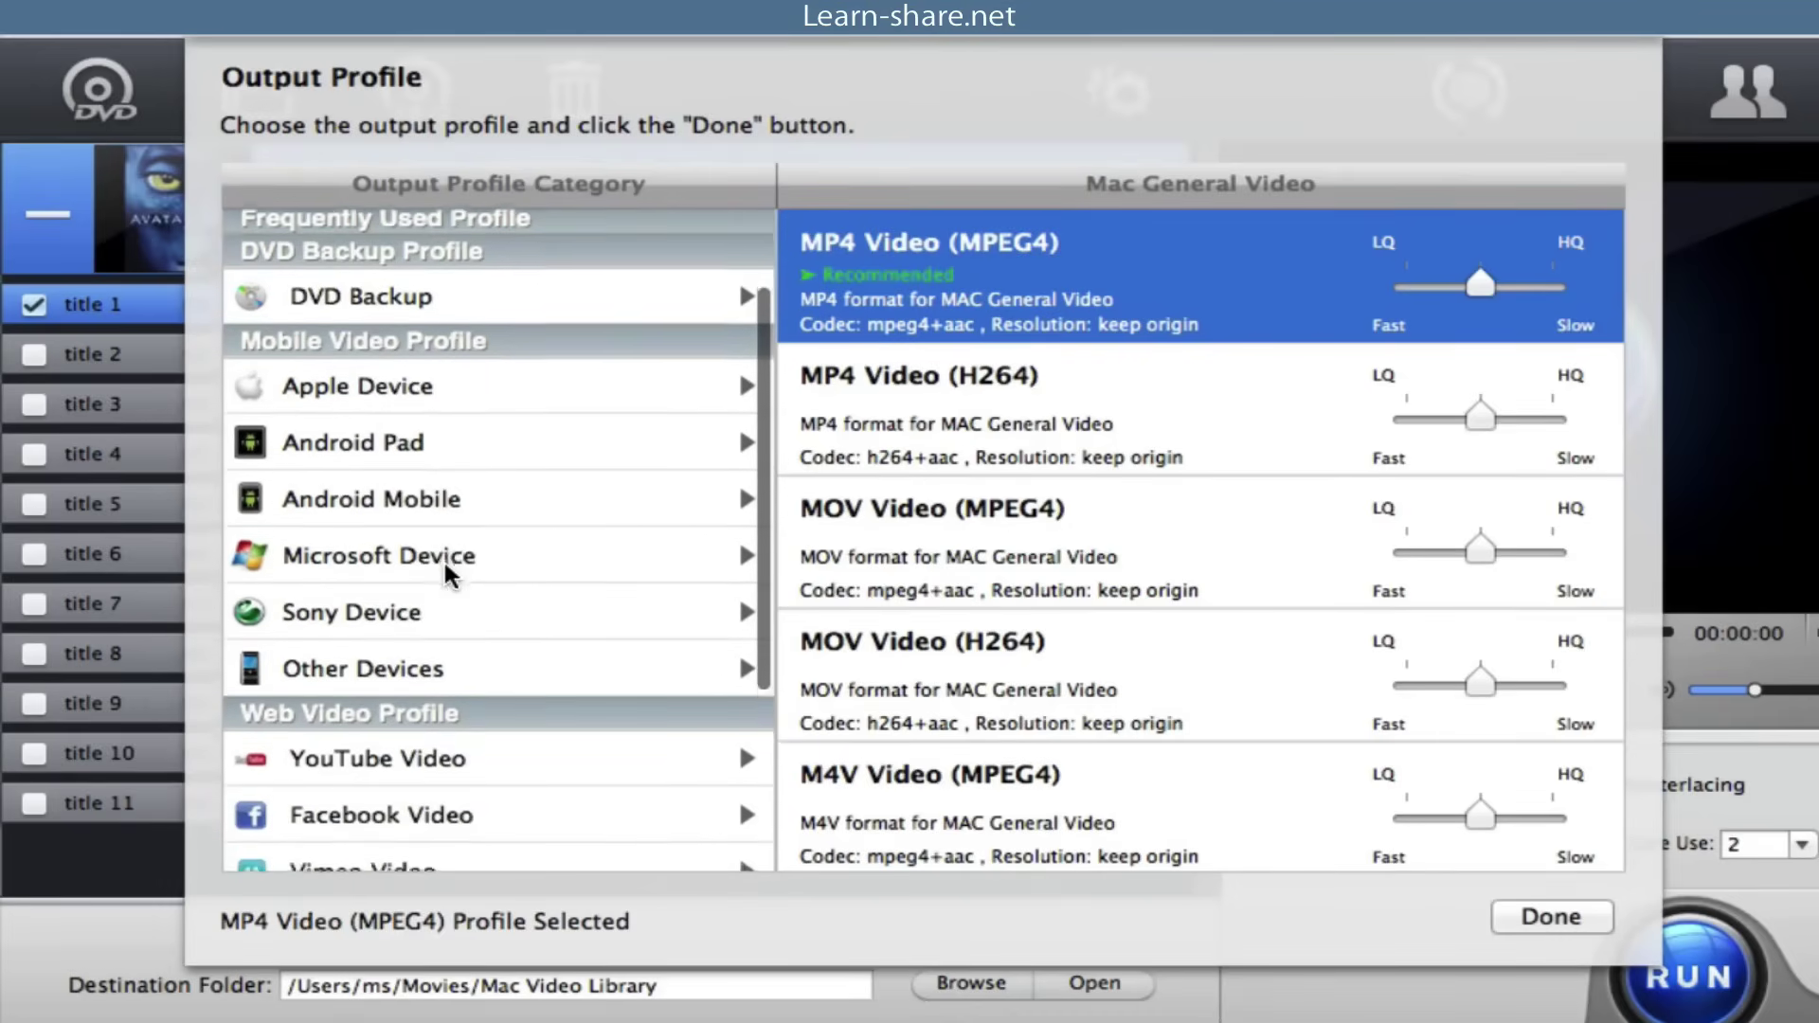
scroll(445, 575, down, 2)
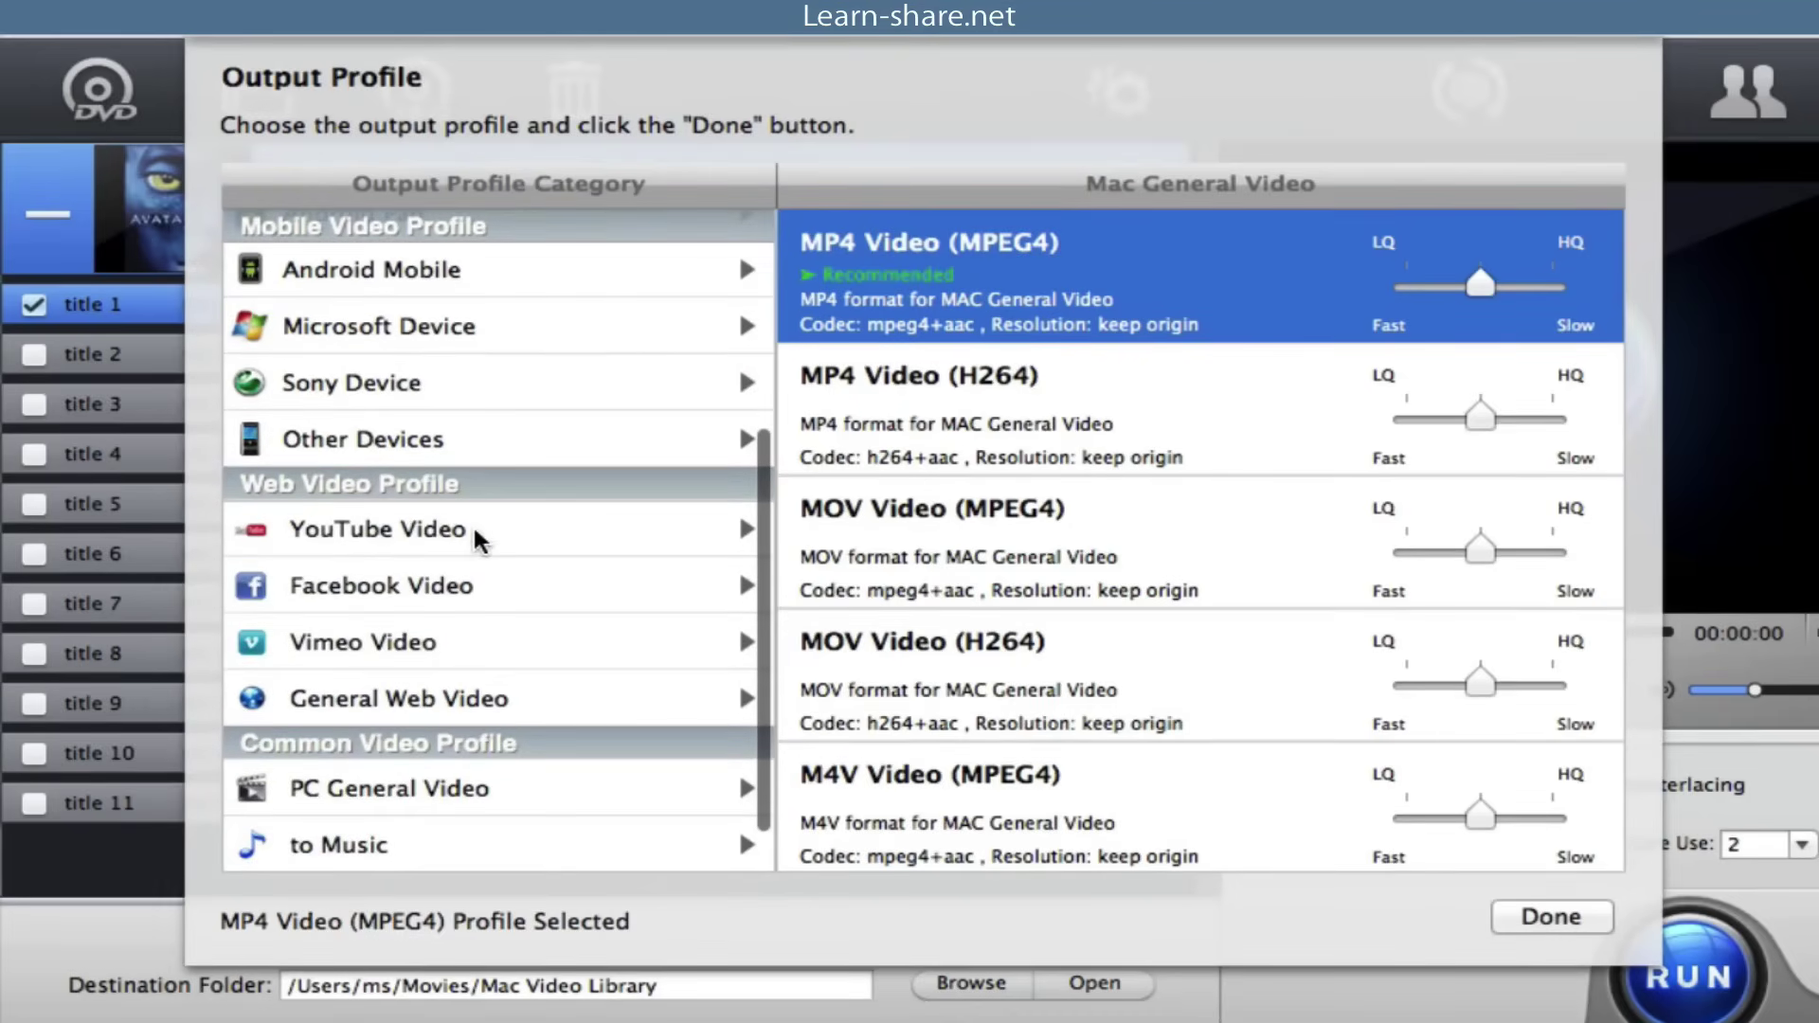
click(476, 535)
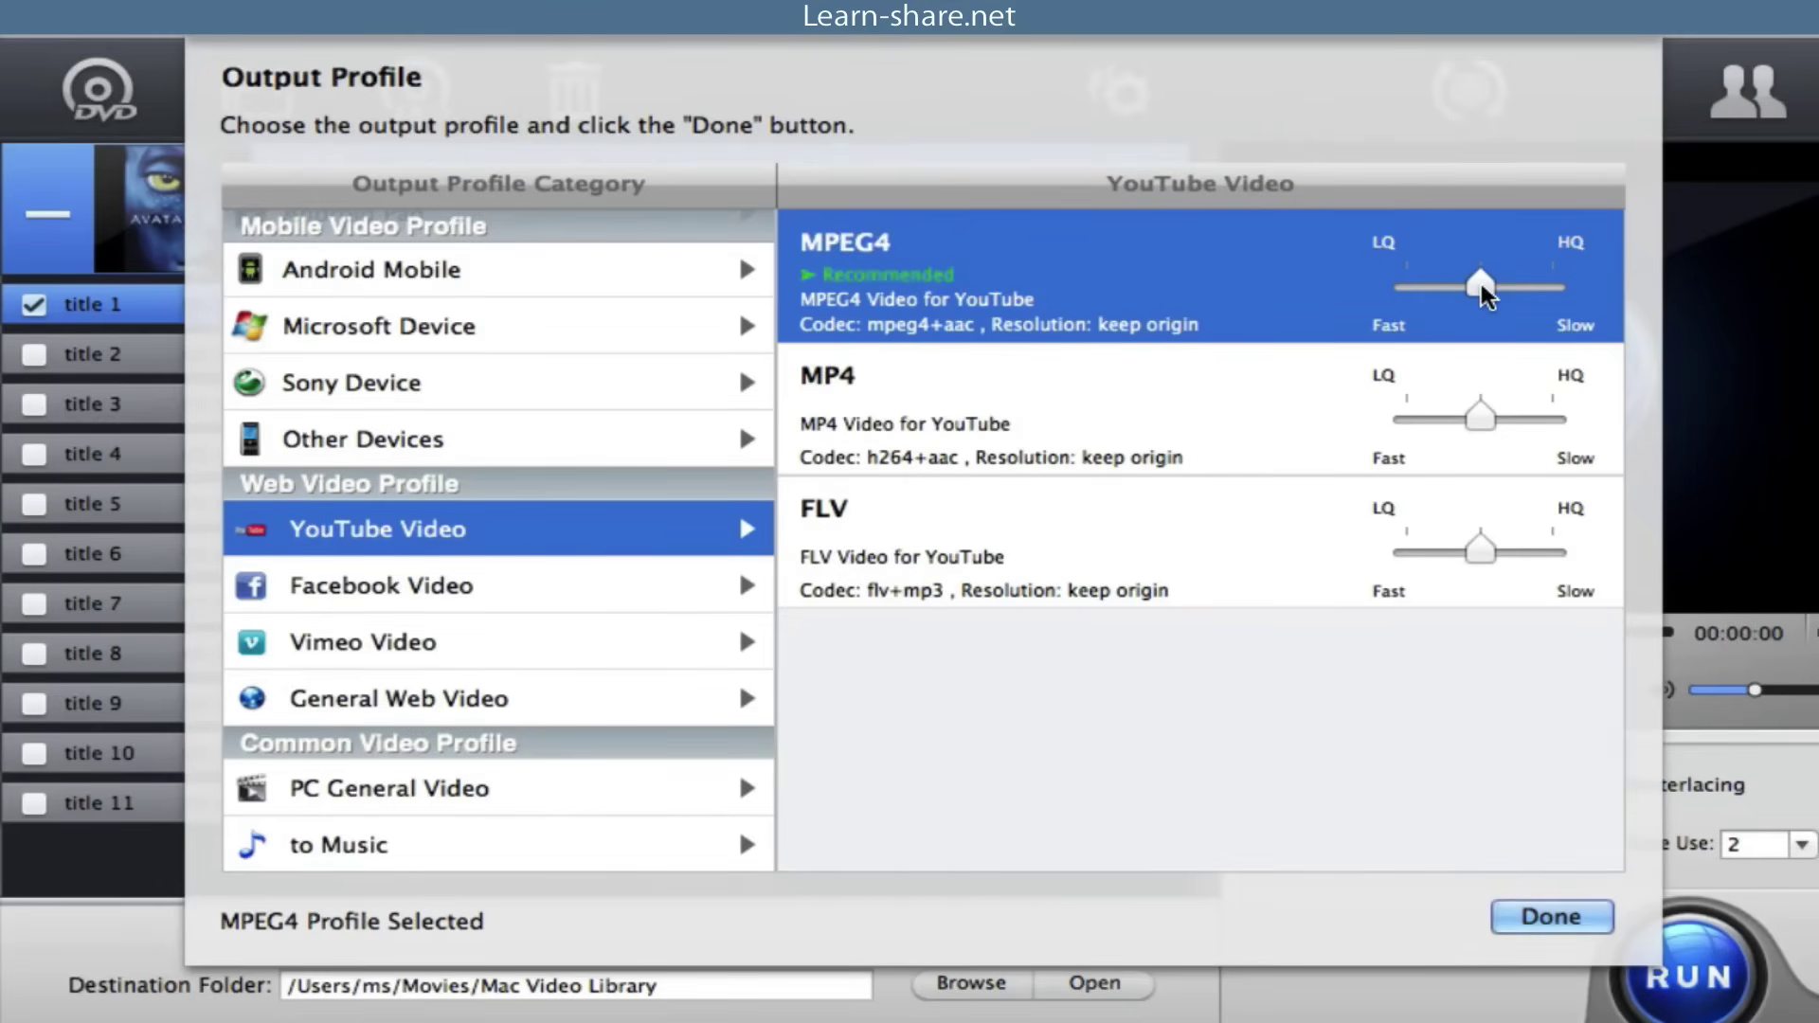
drag(1551, 301, 1482, 301)
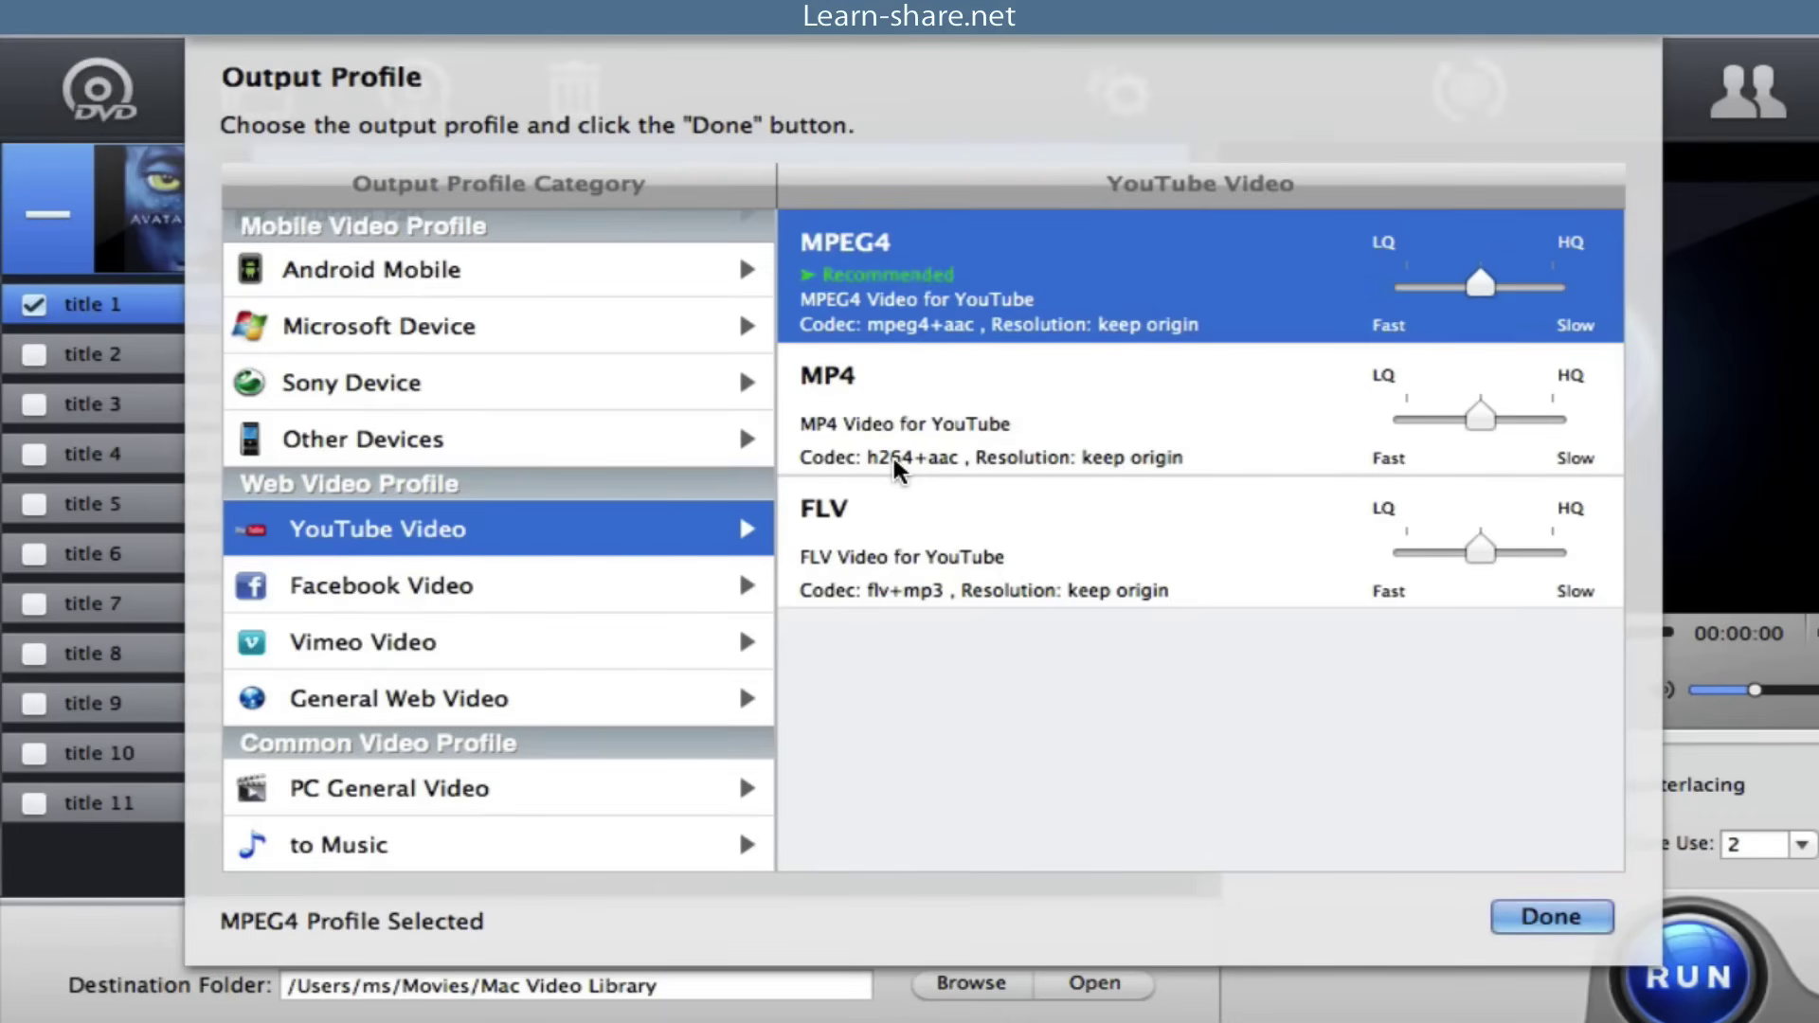
click(1167, 404)
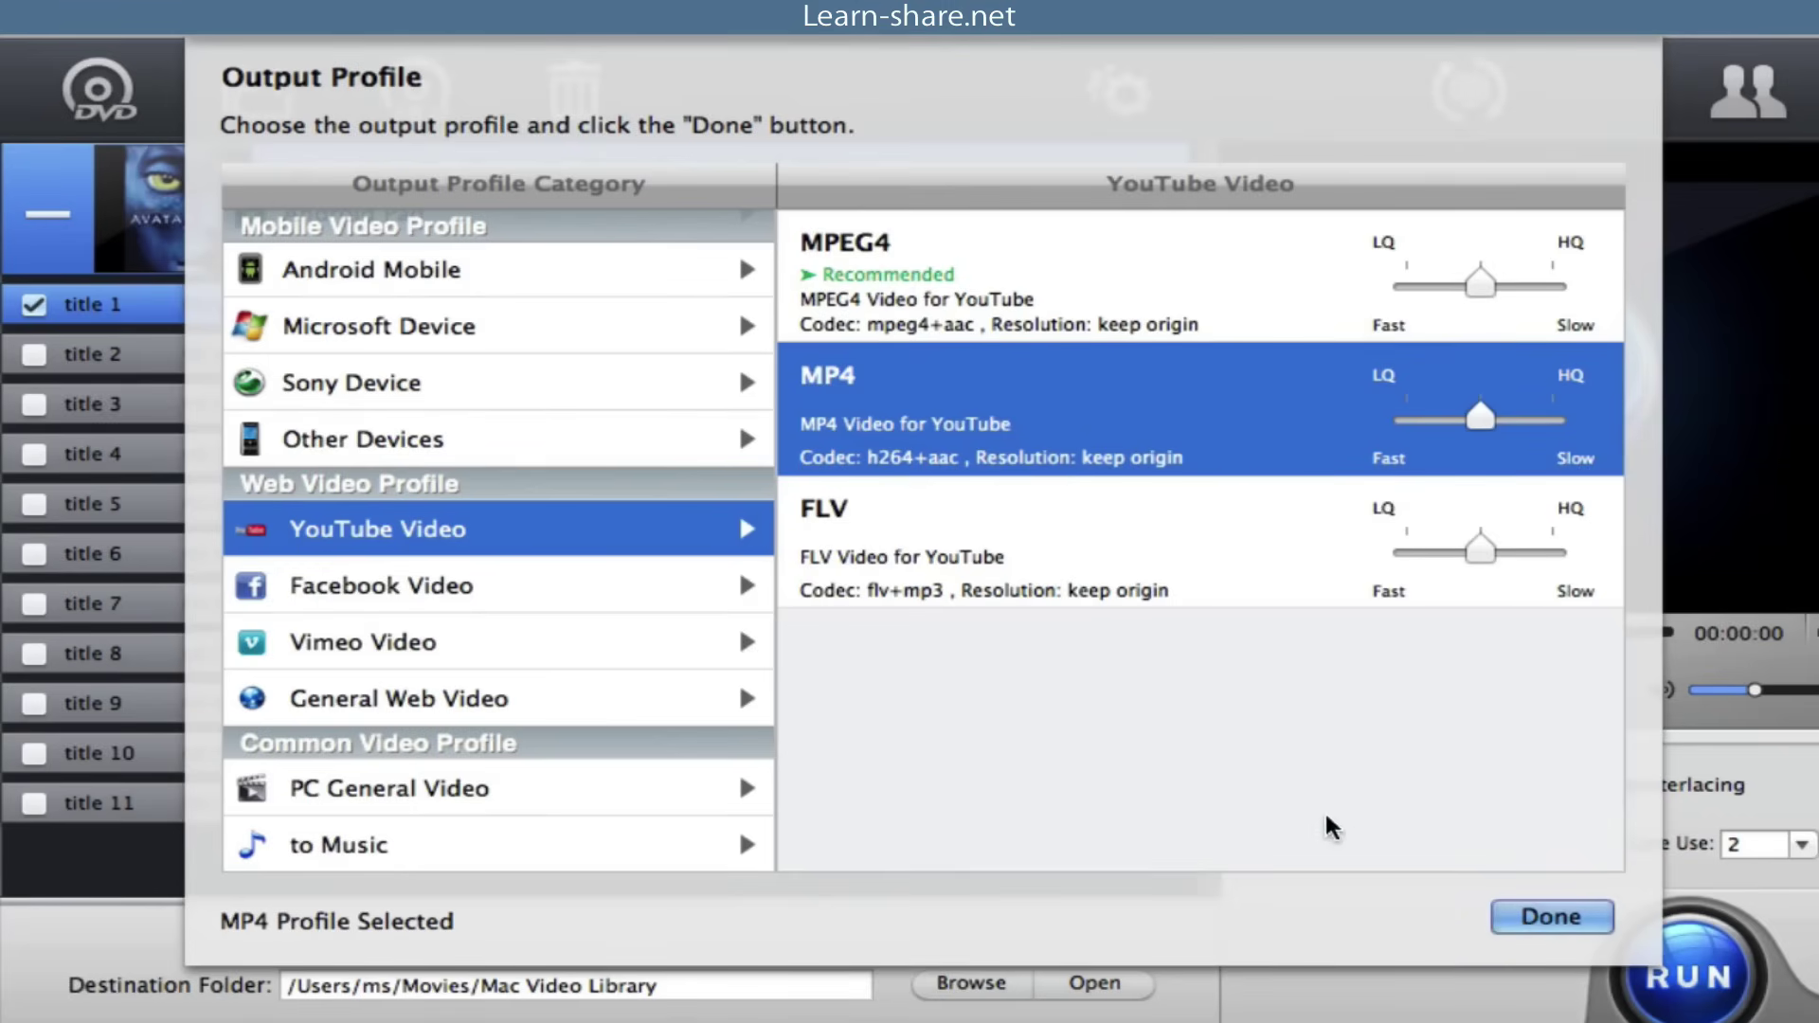
click(1506, 917)
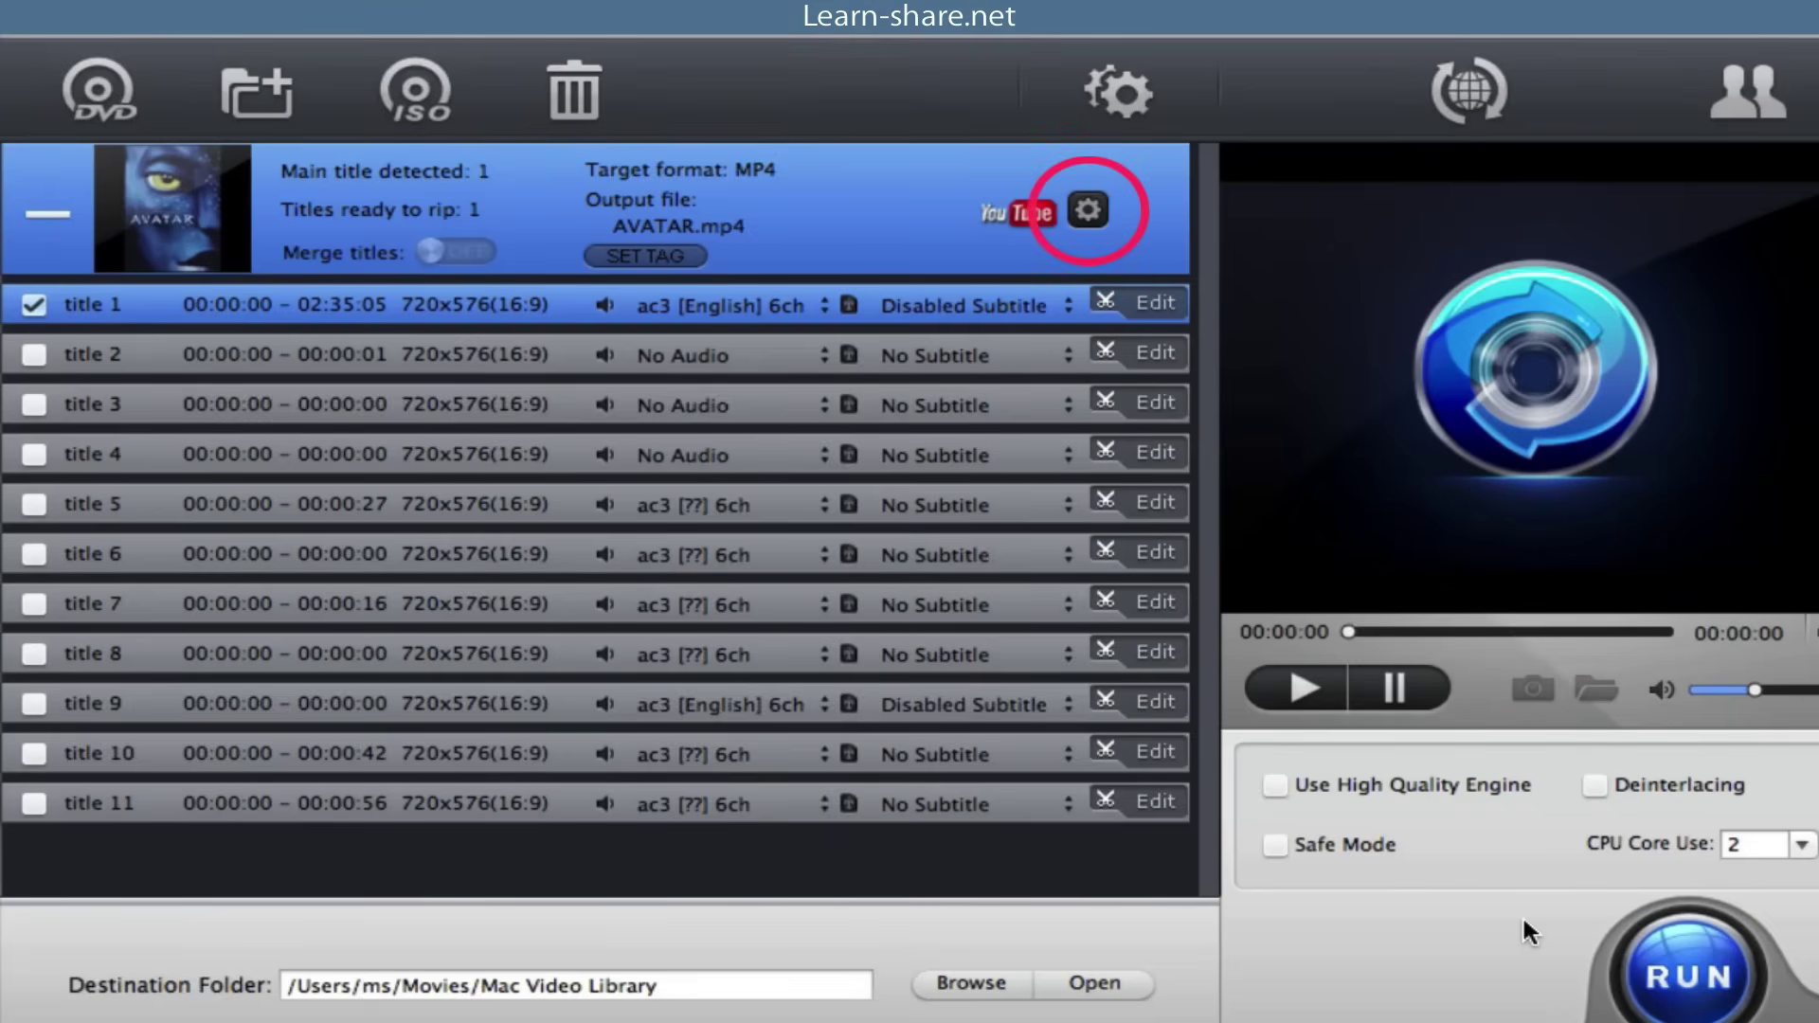
- Open the MP4 output's detailed settings and view the Bit Rate choices
click(1088, 208)
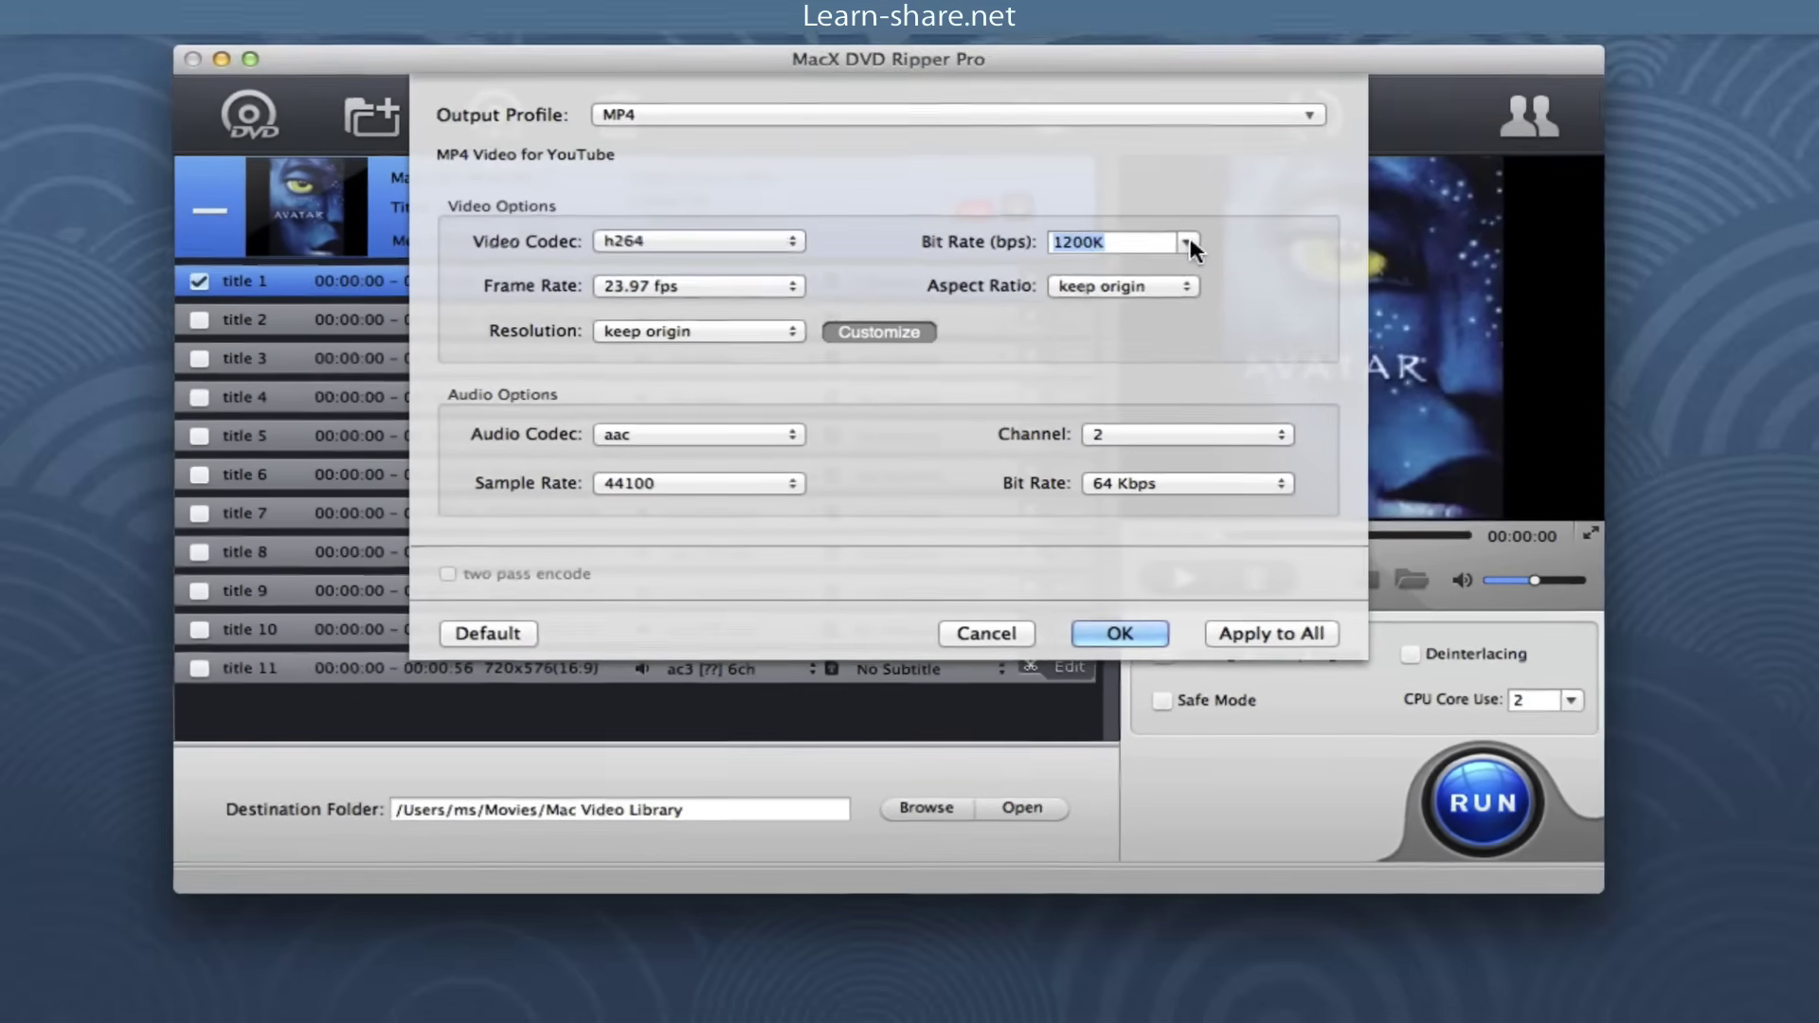
click(1186, 243)
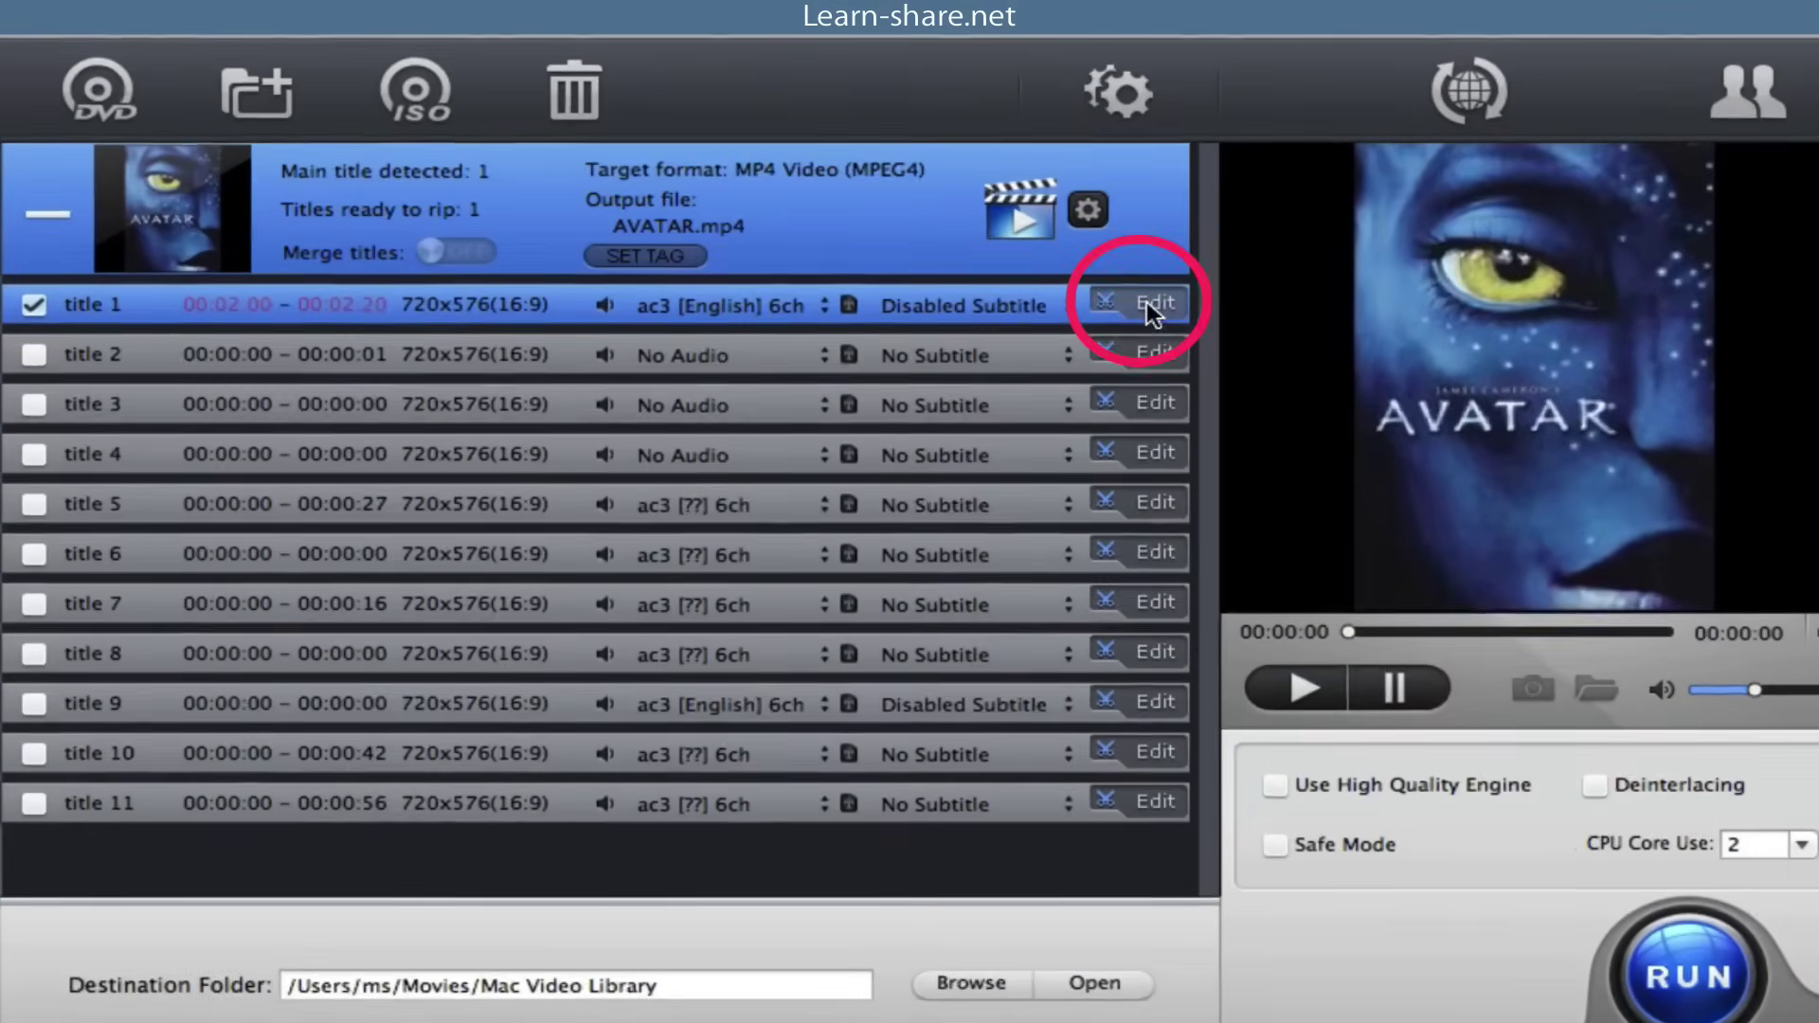
- Open the Edit dialog from title 1's row in the AVATAR title list
click(1132, 302)
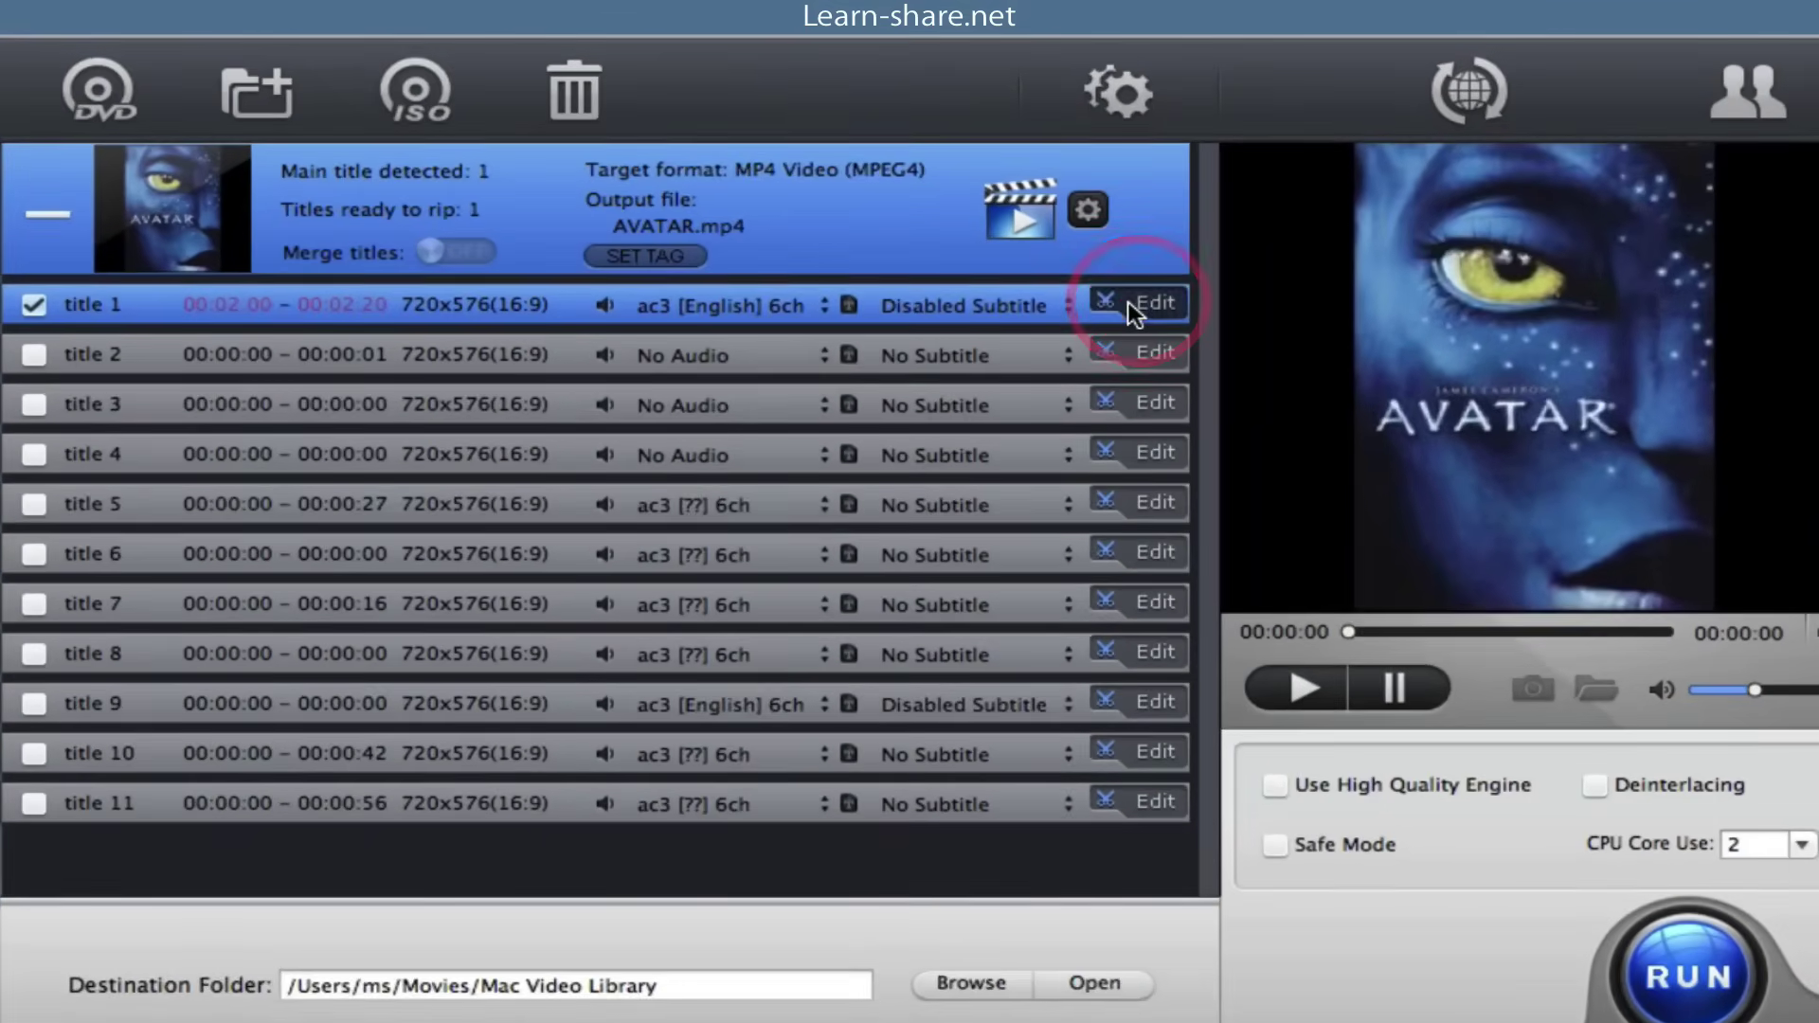
- Enable trimming for title 1 and step the end time forward to 00:02:30
click(948, 663)
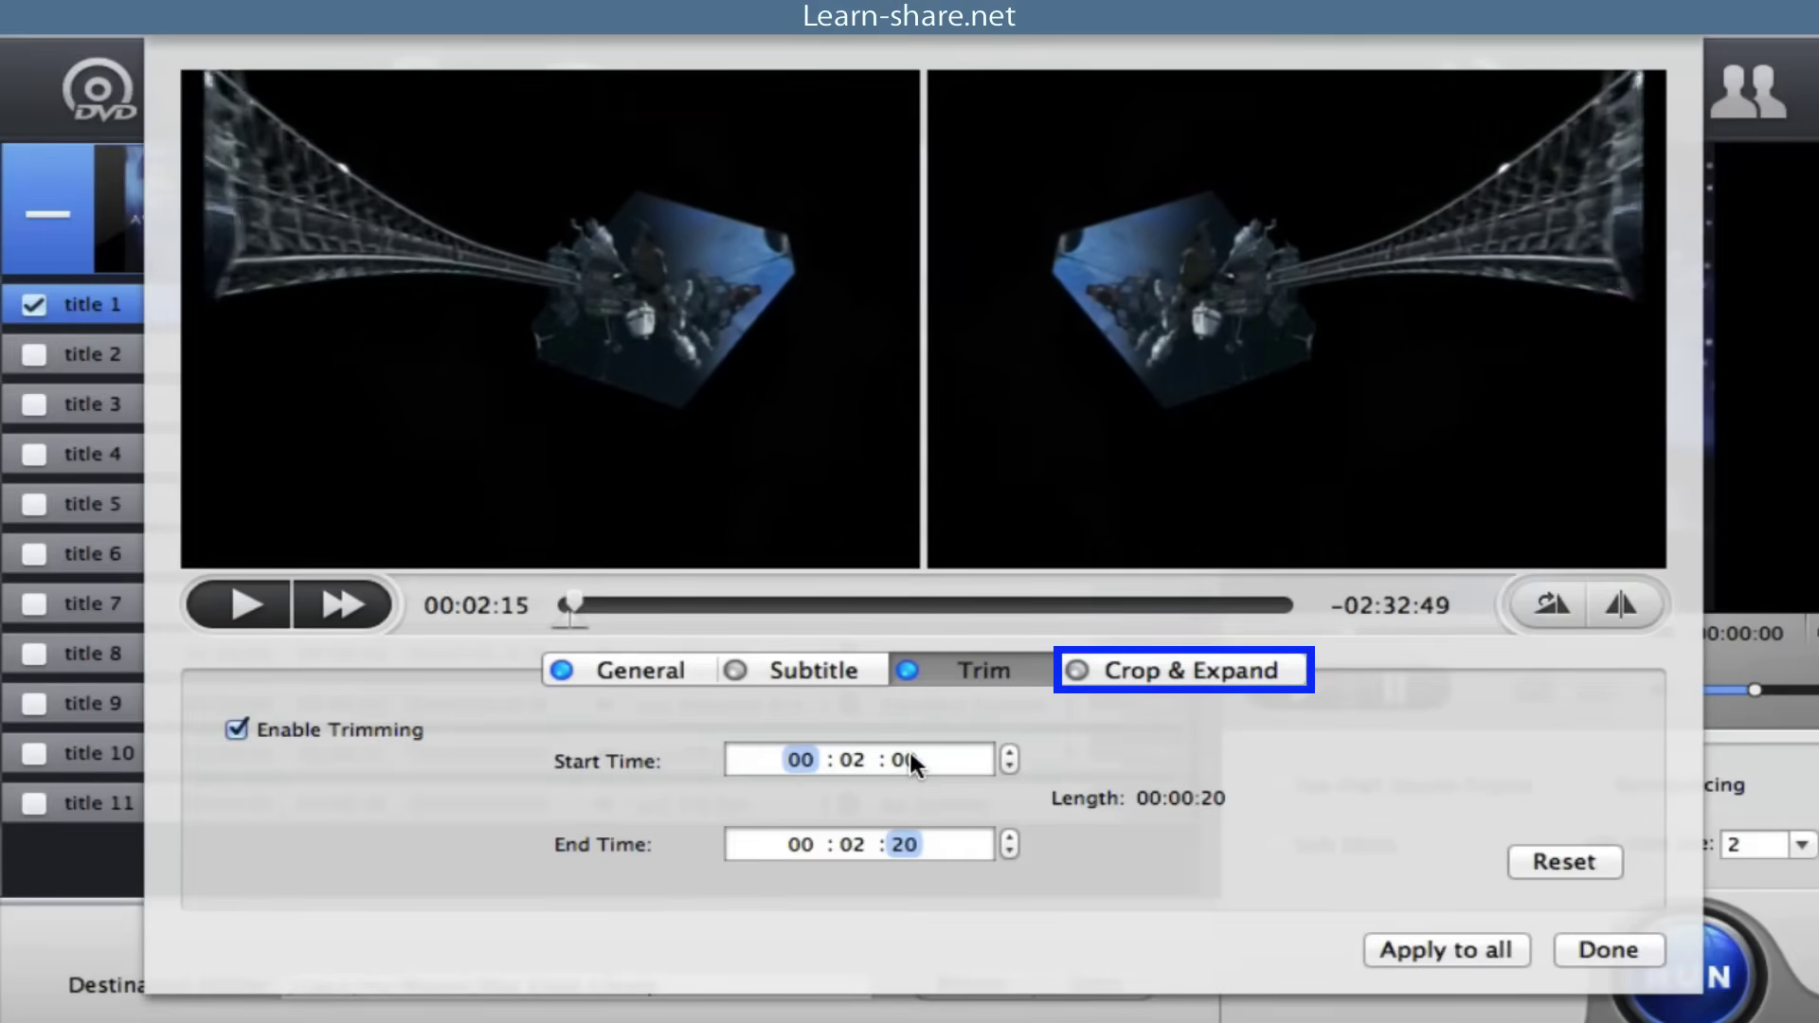
click(907, 759)
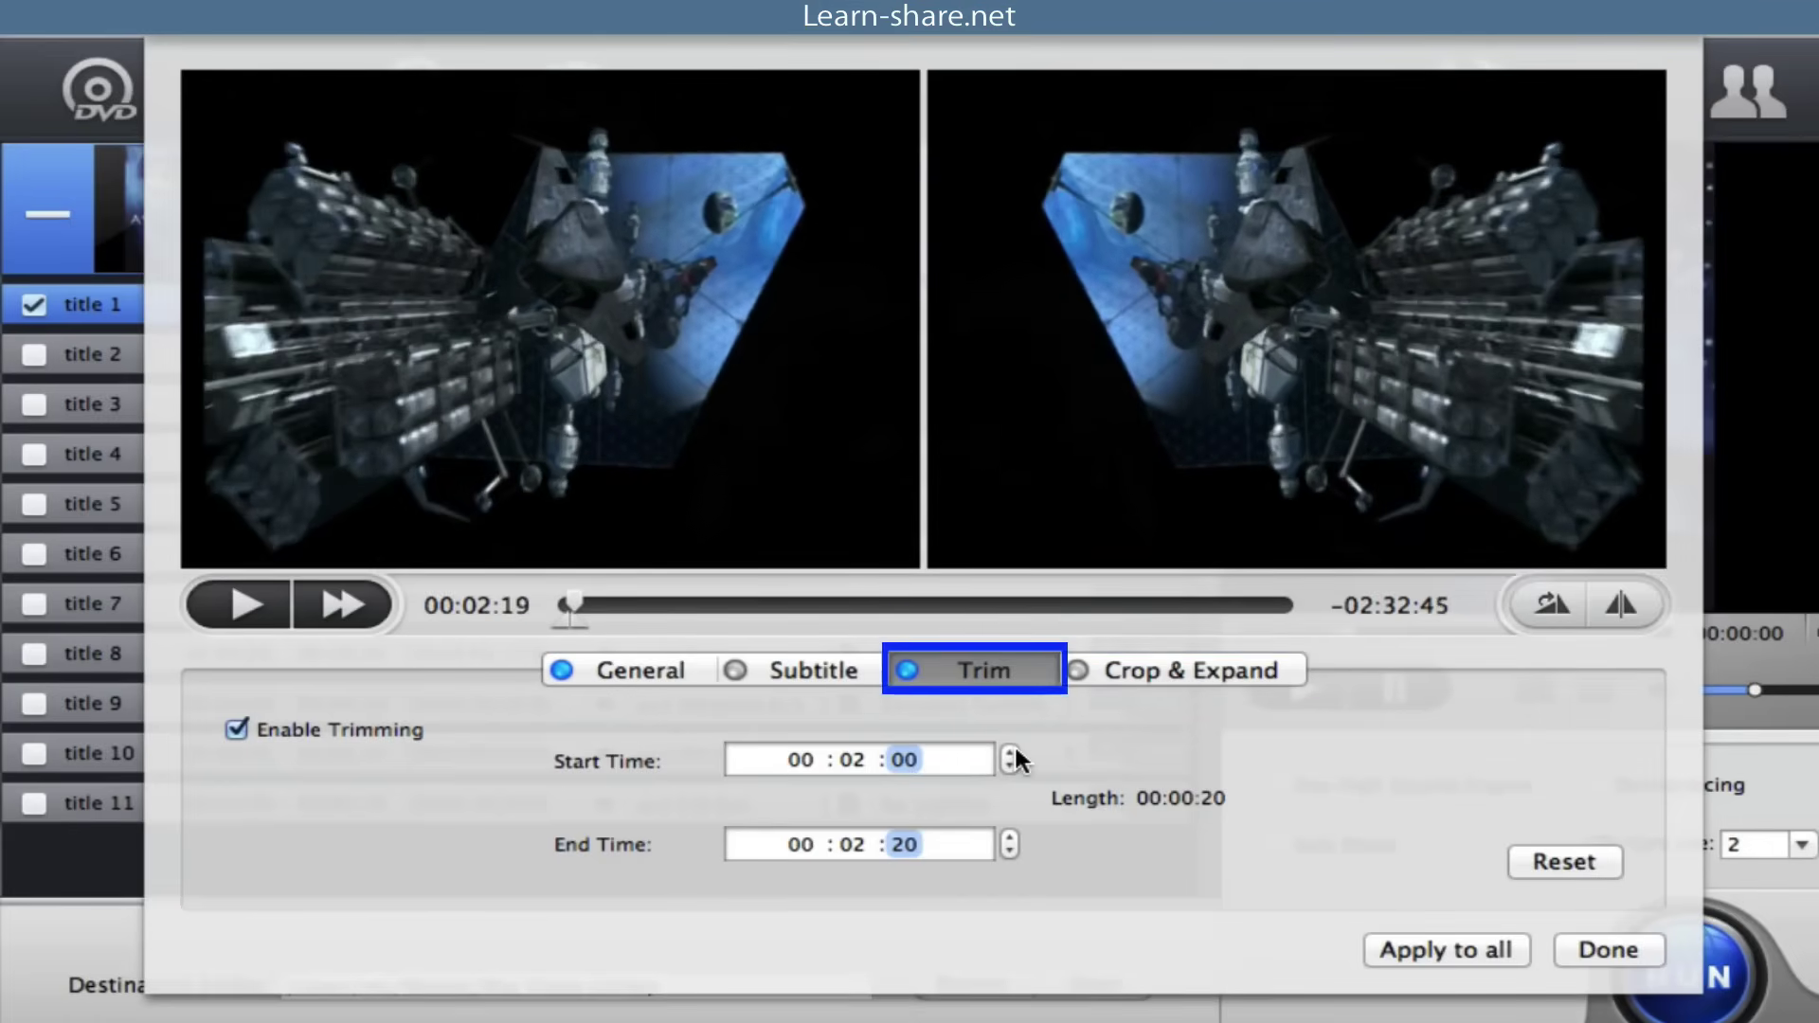
click(1009, 834)
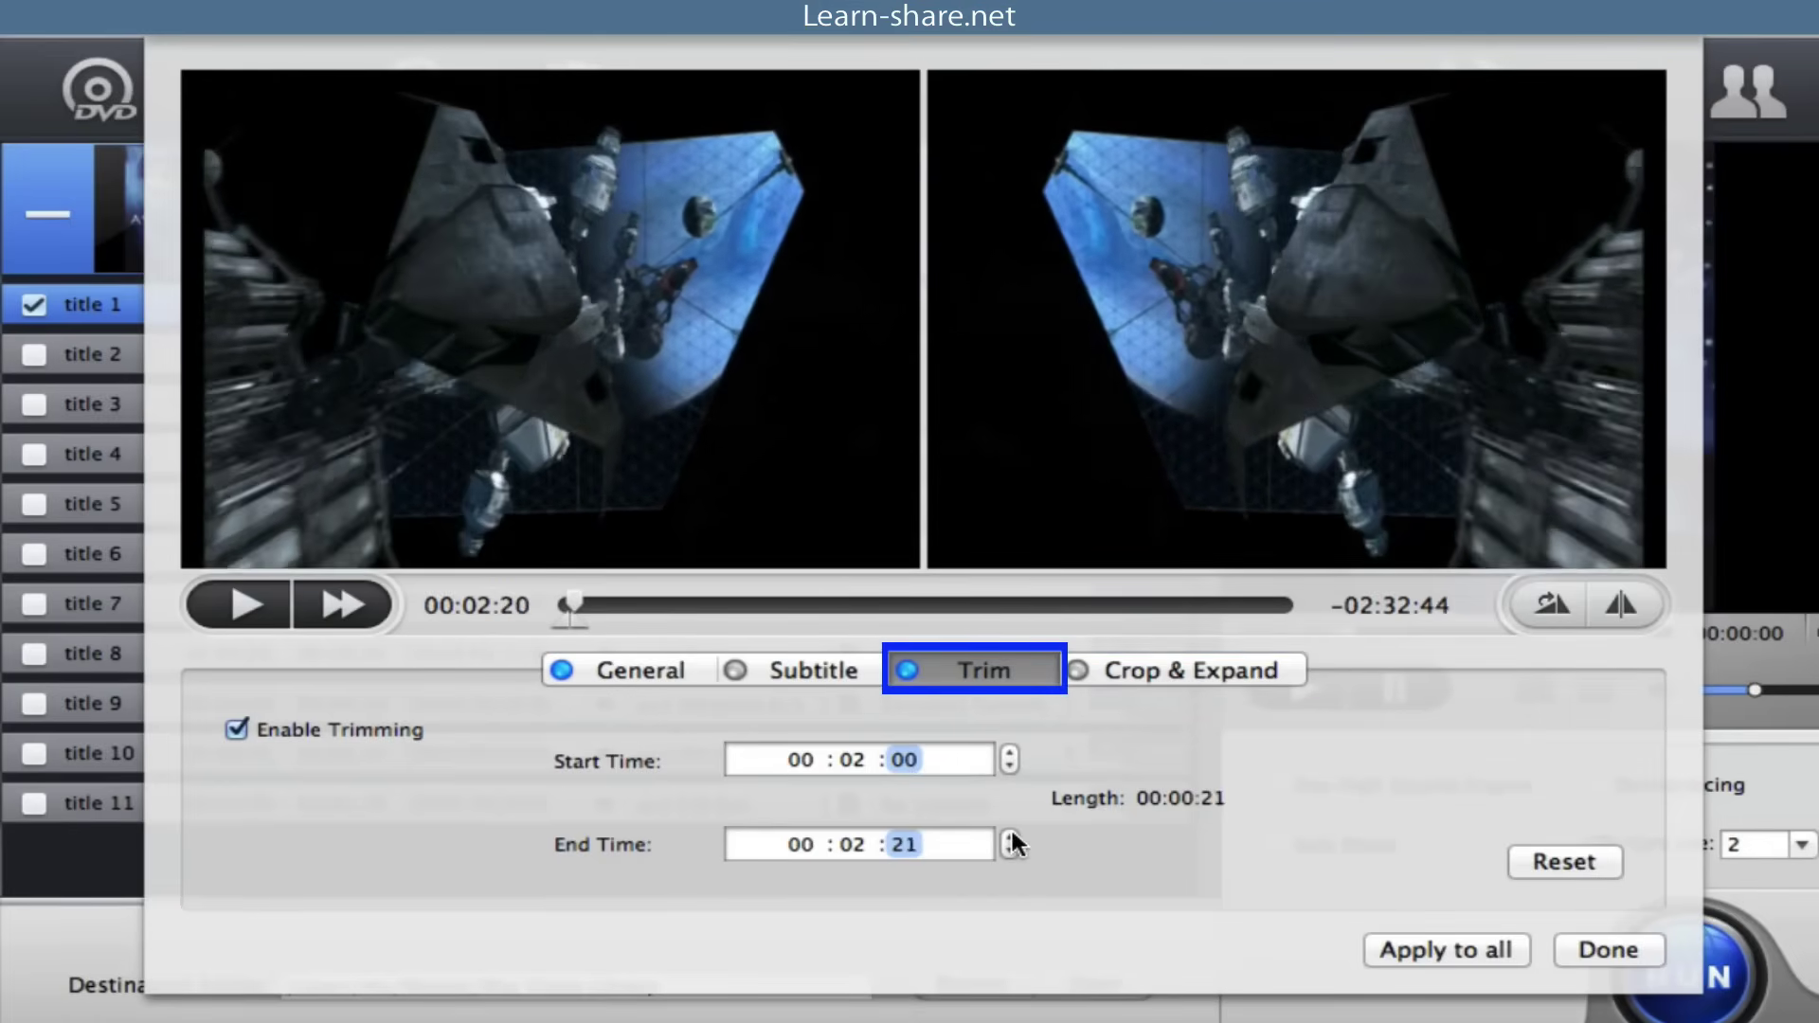
click(1010, 834)
click(1009, 835)
click(1010, 834)
click(1010, 834)
click(1011, 835)
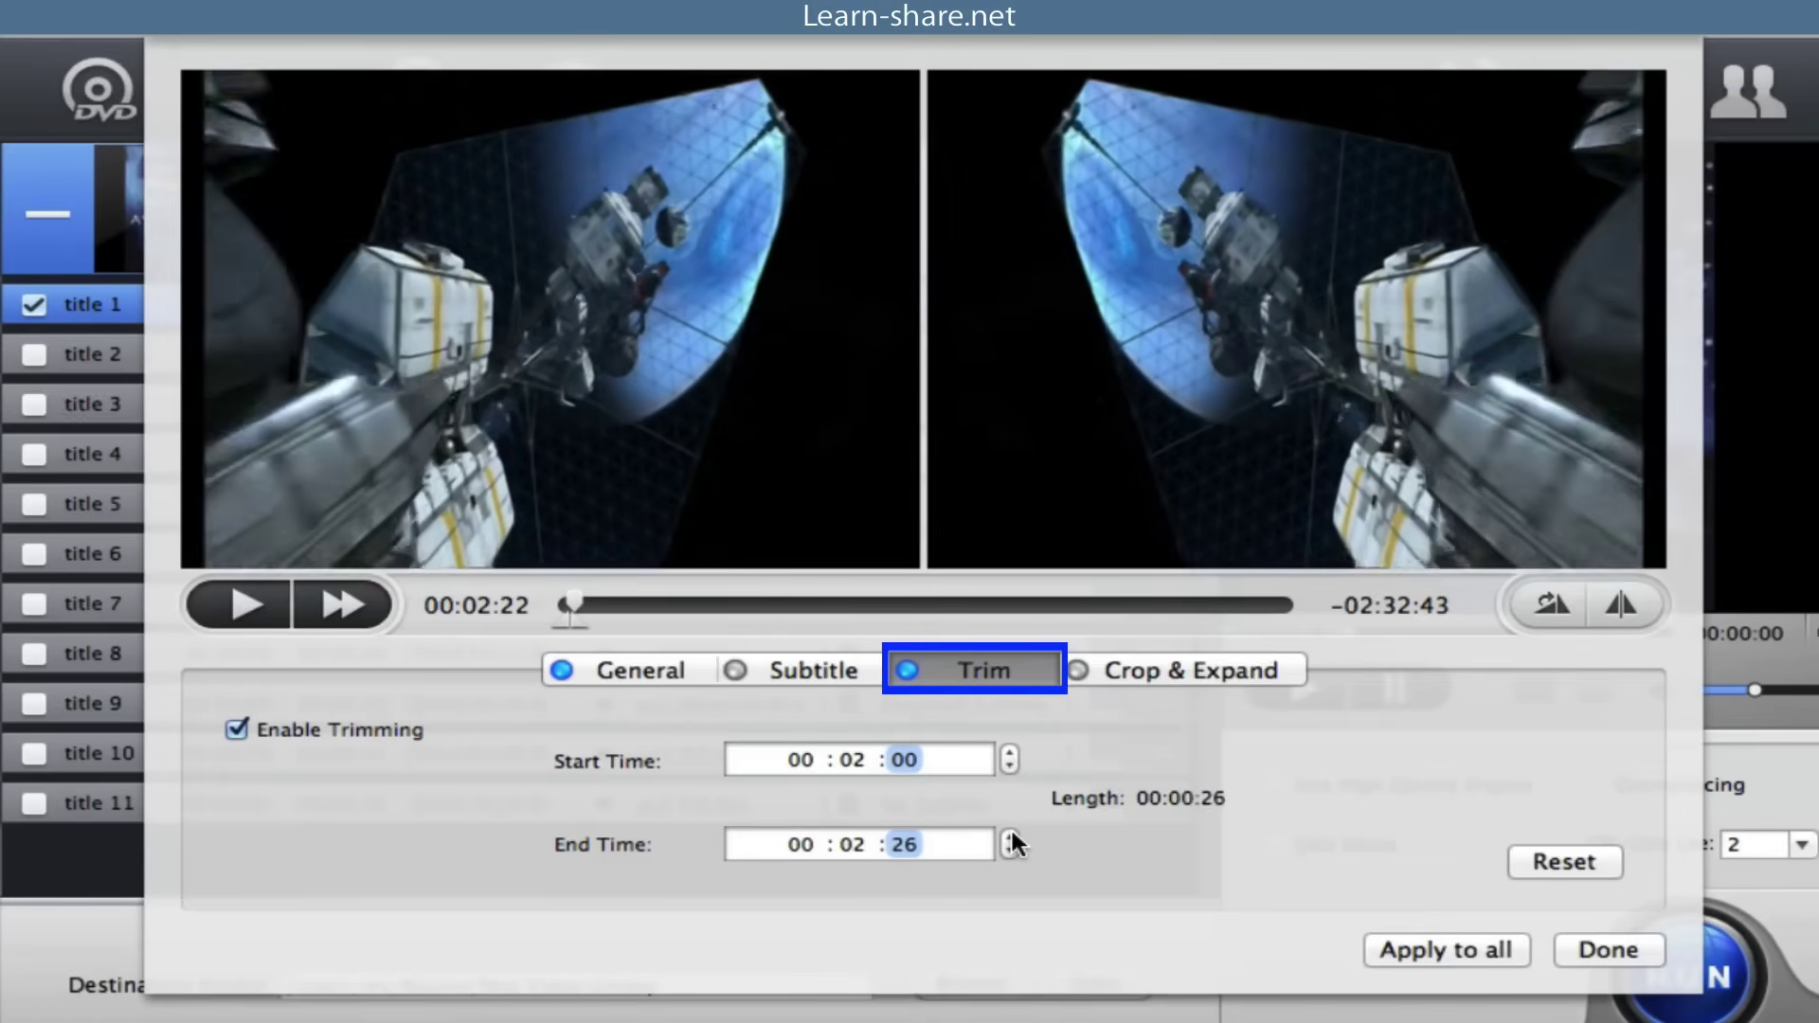
click(1010, 835)
click(1011, 836)
click(1011, 836)
click(1011, 835)
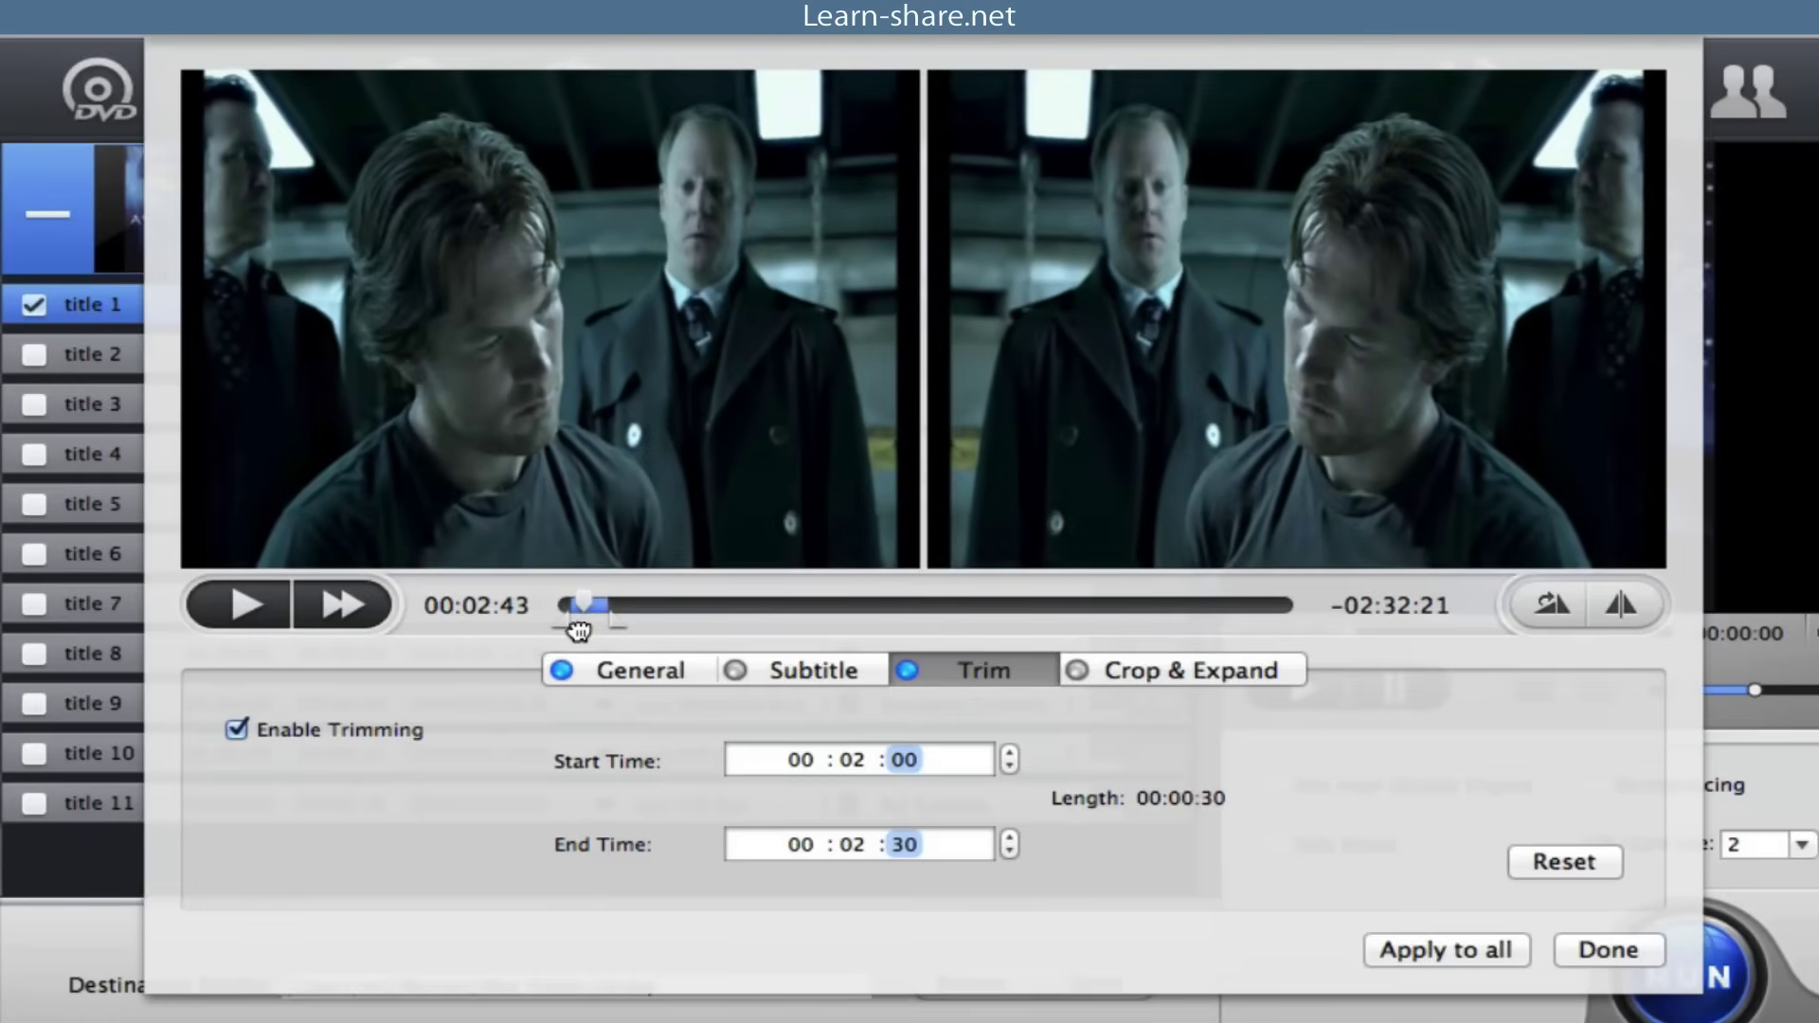
- Drag the end marker to 00:10:35, enter 47 start seconds, and confirm the trim
drag(581, 629, 614, 617)
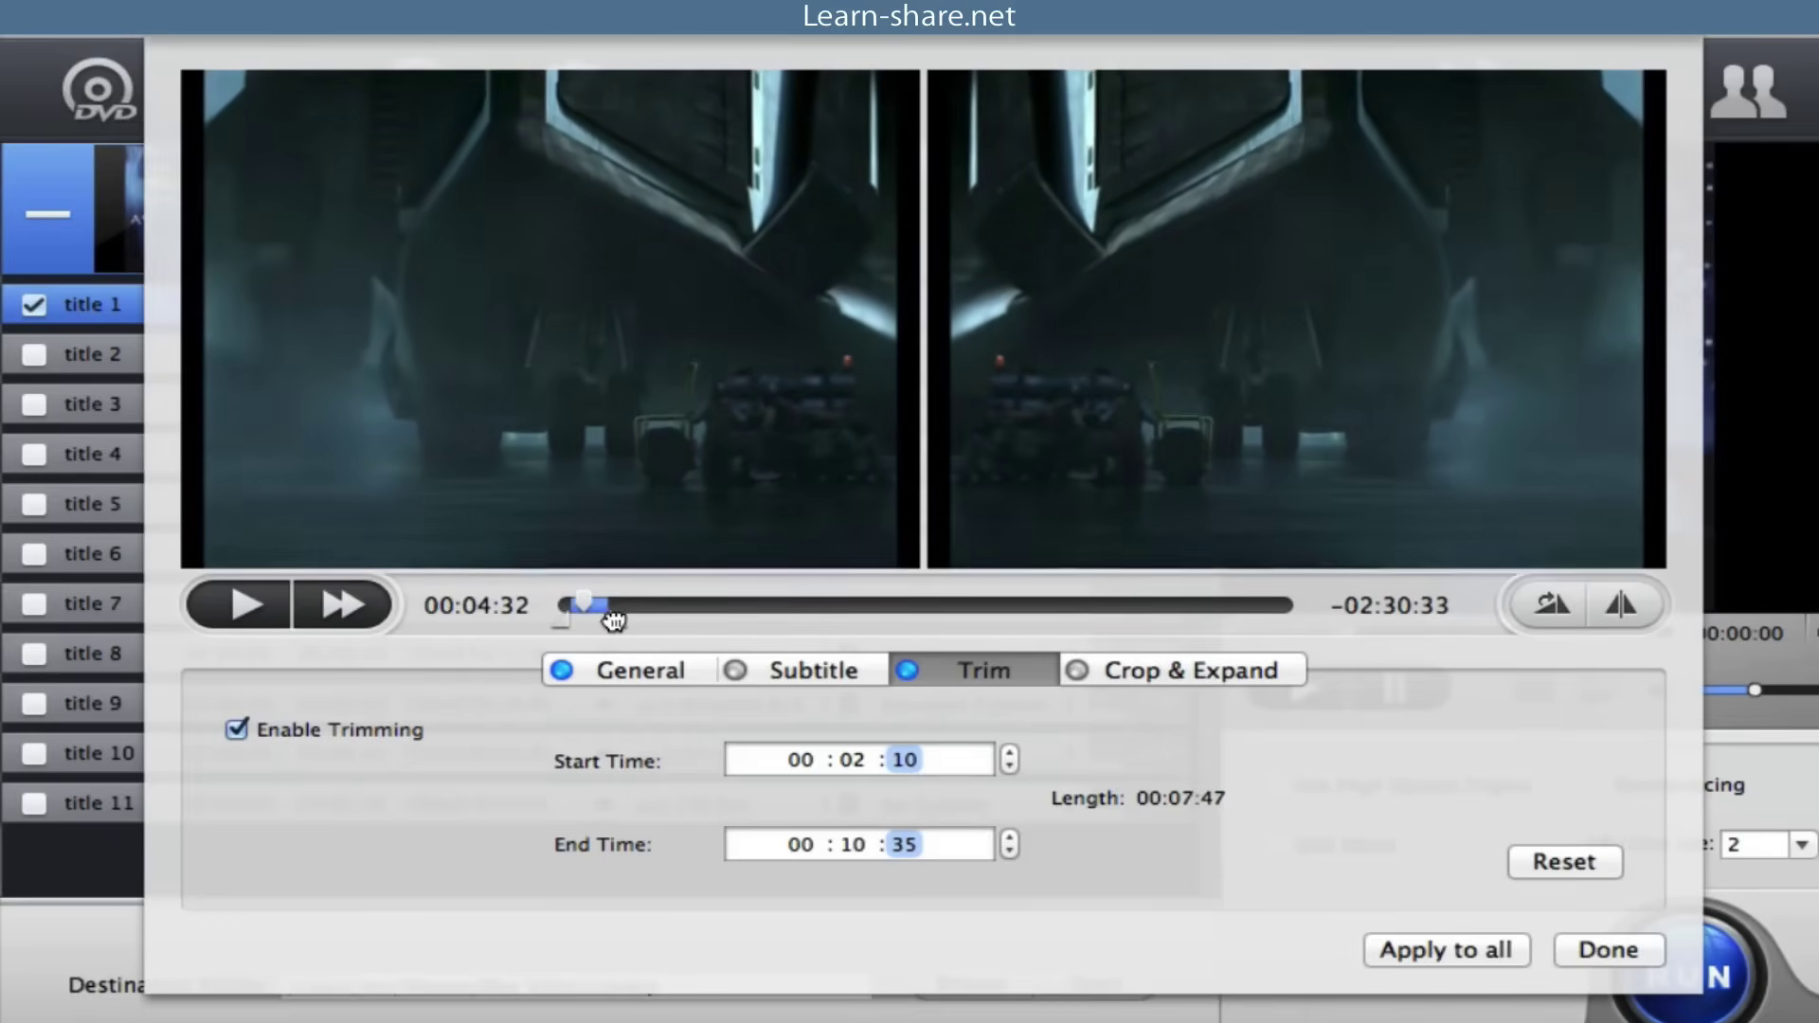
text(47)
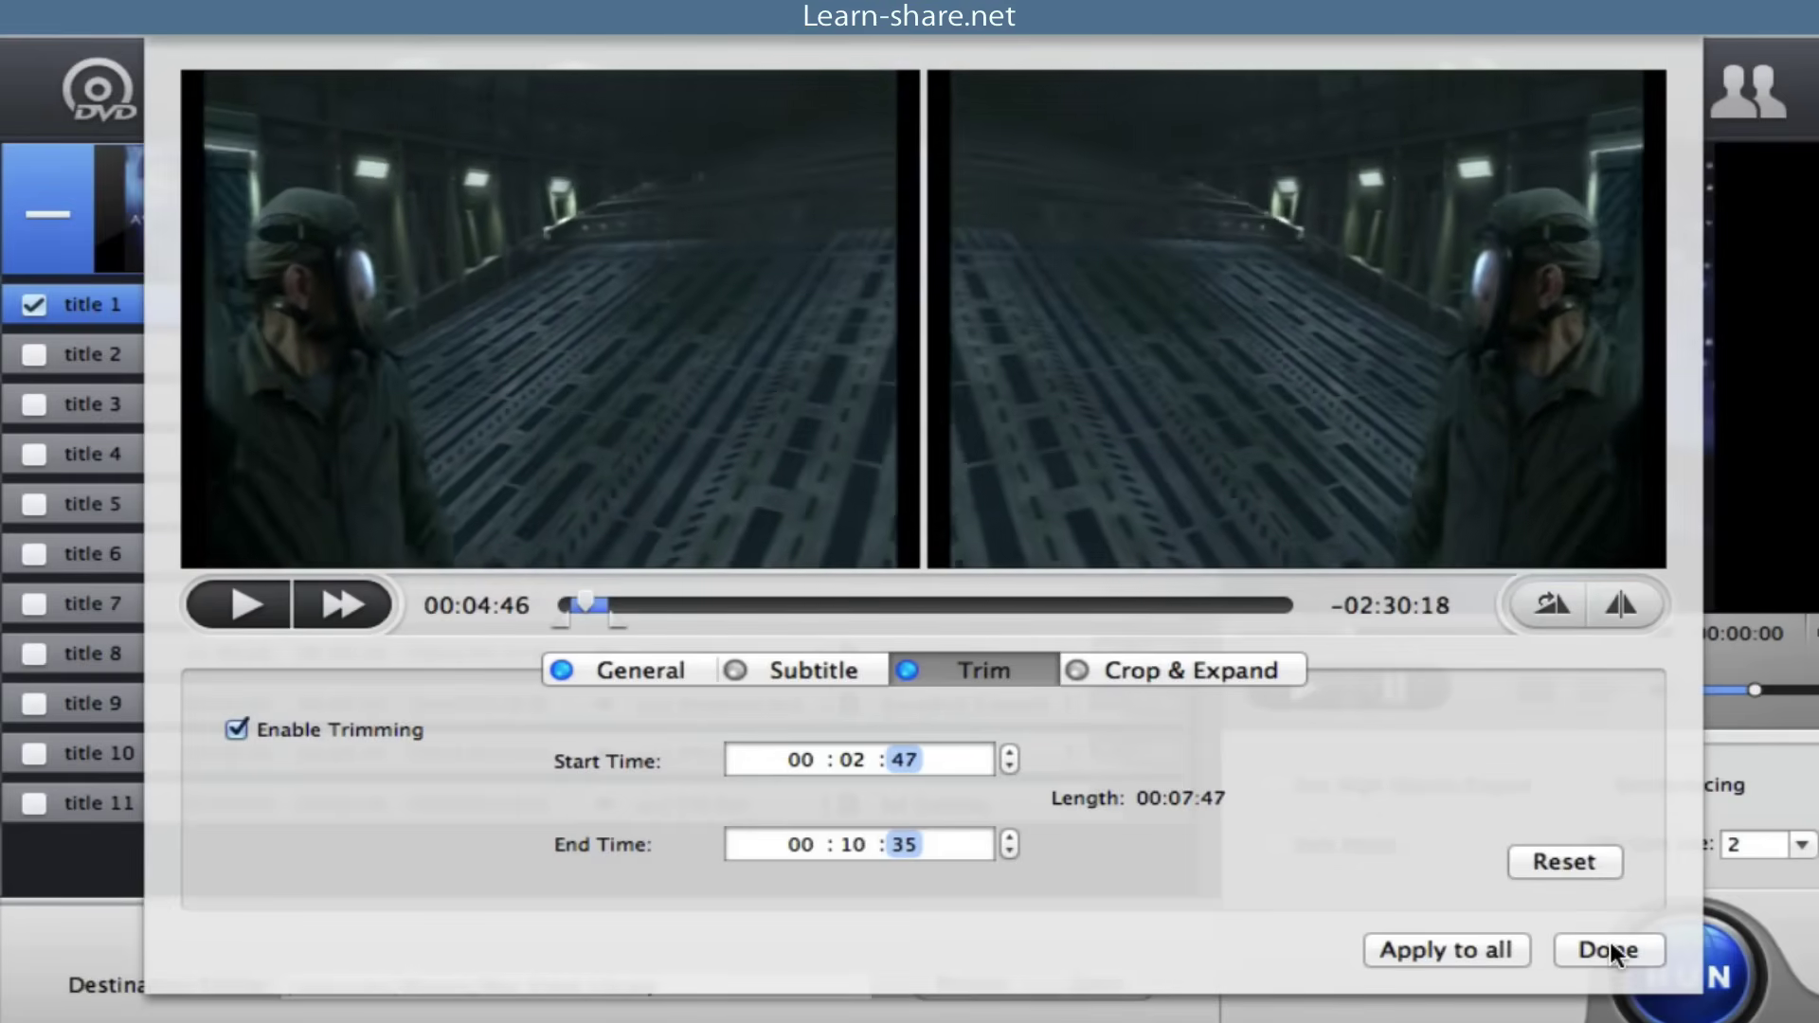
click(1610, 942)
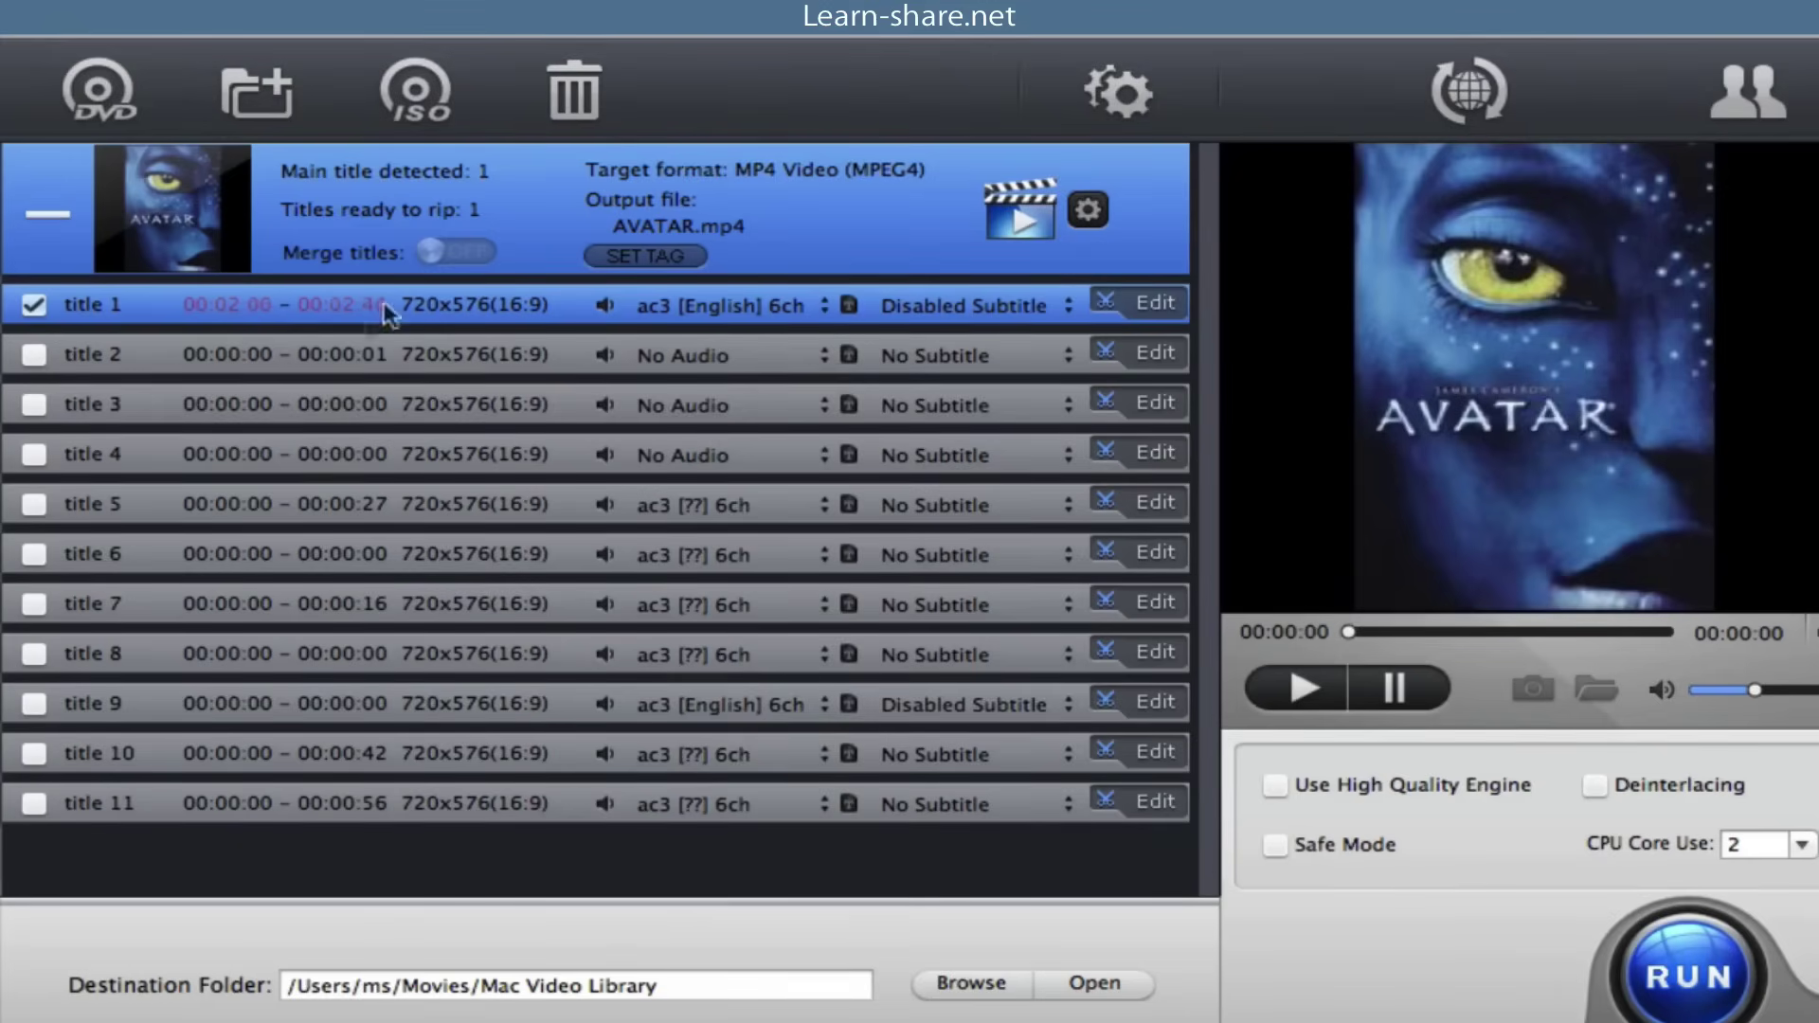
- Start converting the trimmed title 1 clip to MP4 with RUN
click(1684, 948)
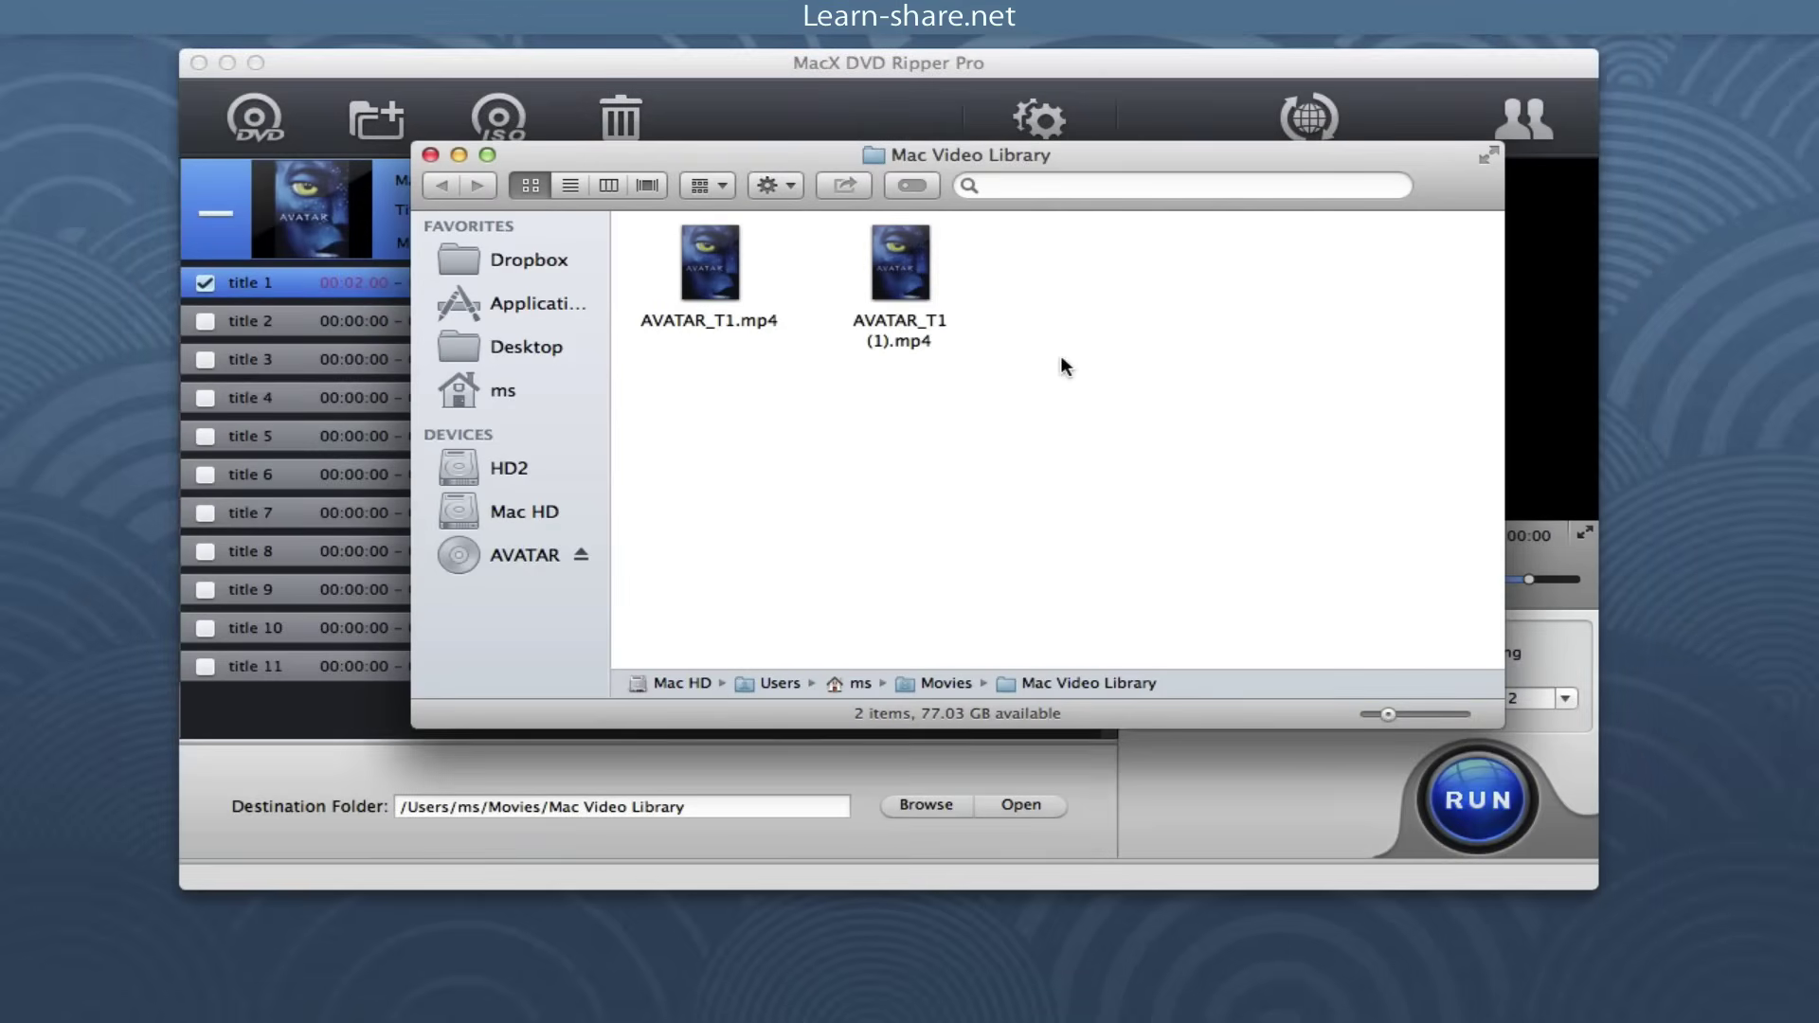
- Preview AVATAR_T1 (1).mp4 full screen in Quick Look, then close it and return to the ripper
click(893, 284)
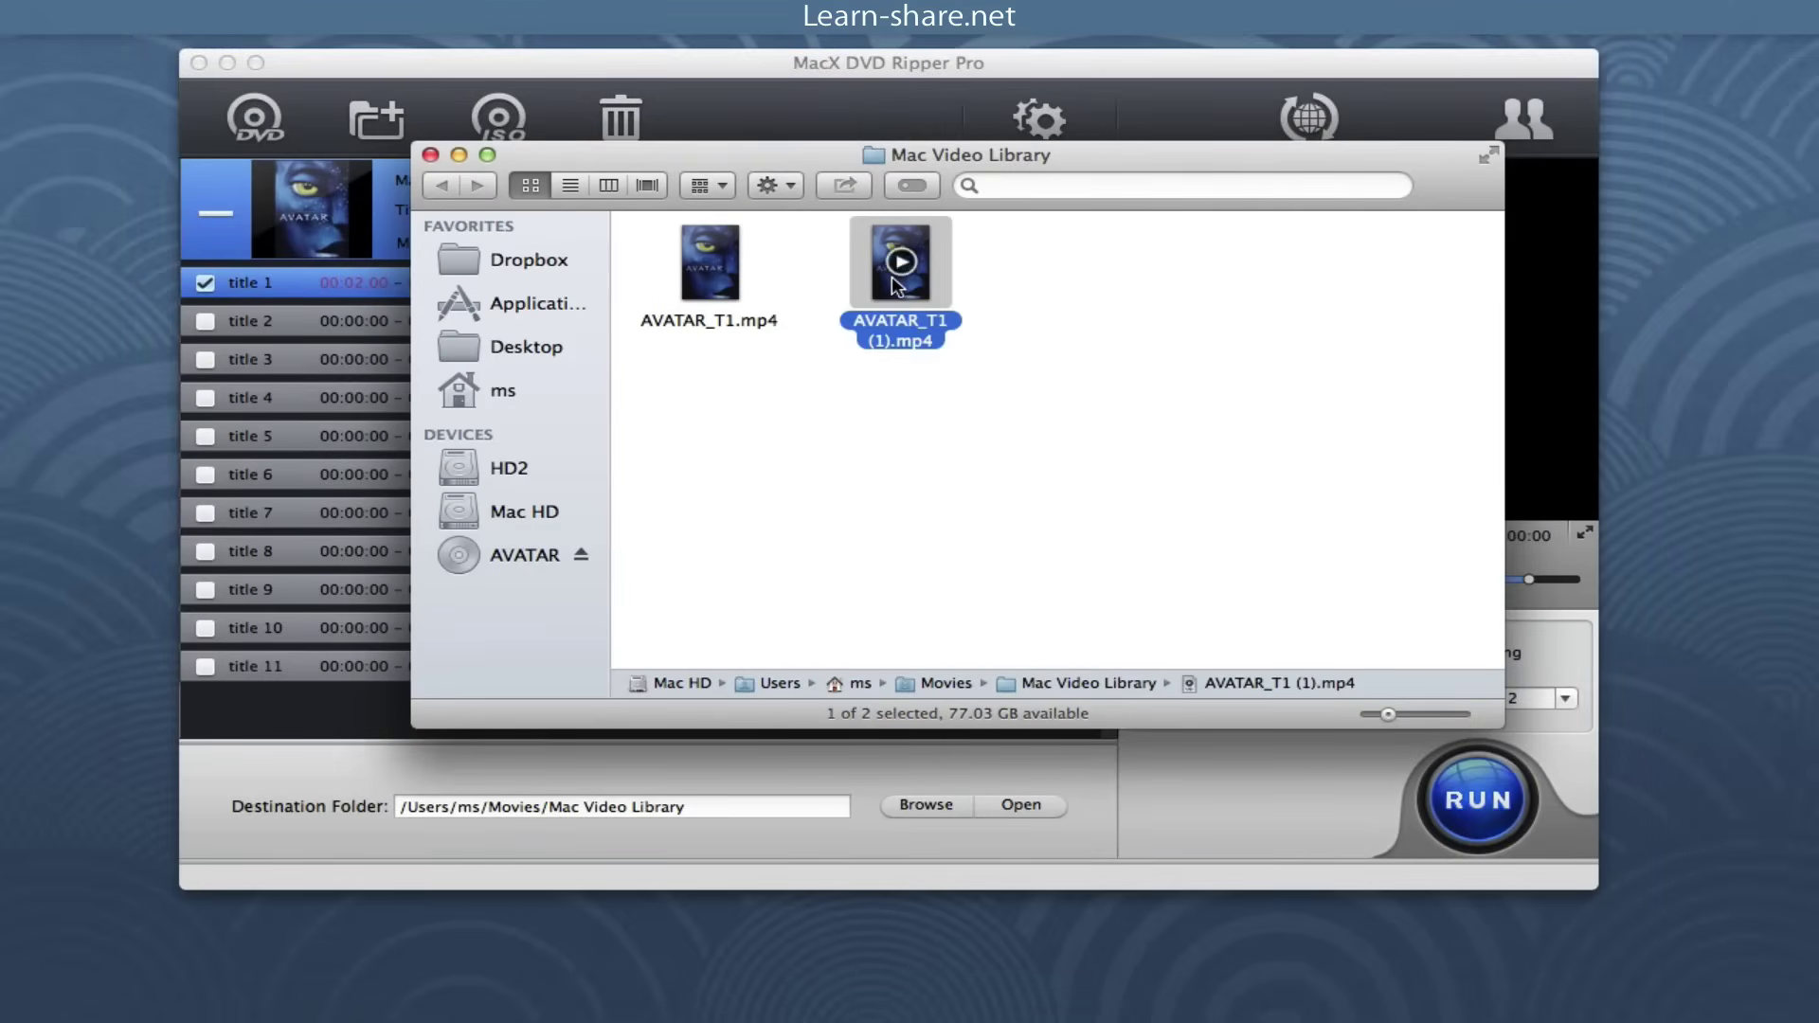
key(space)
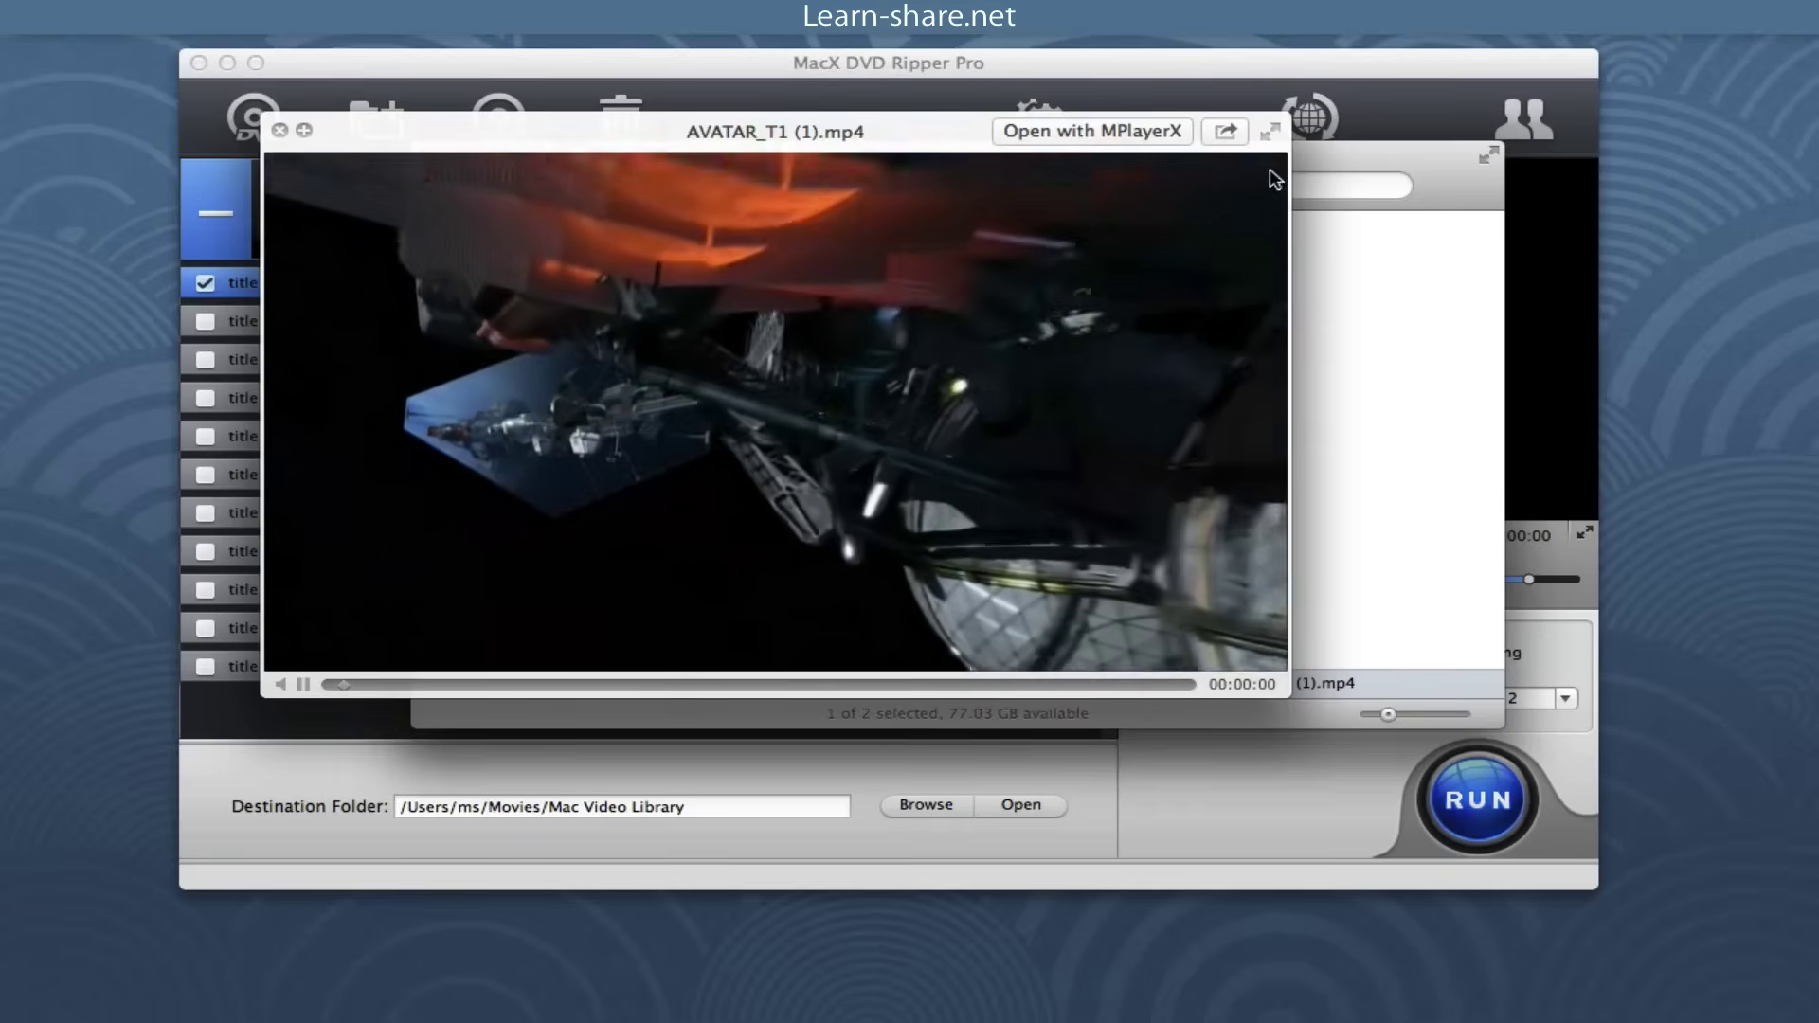
click(1271, 134)
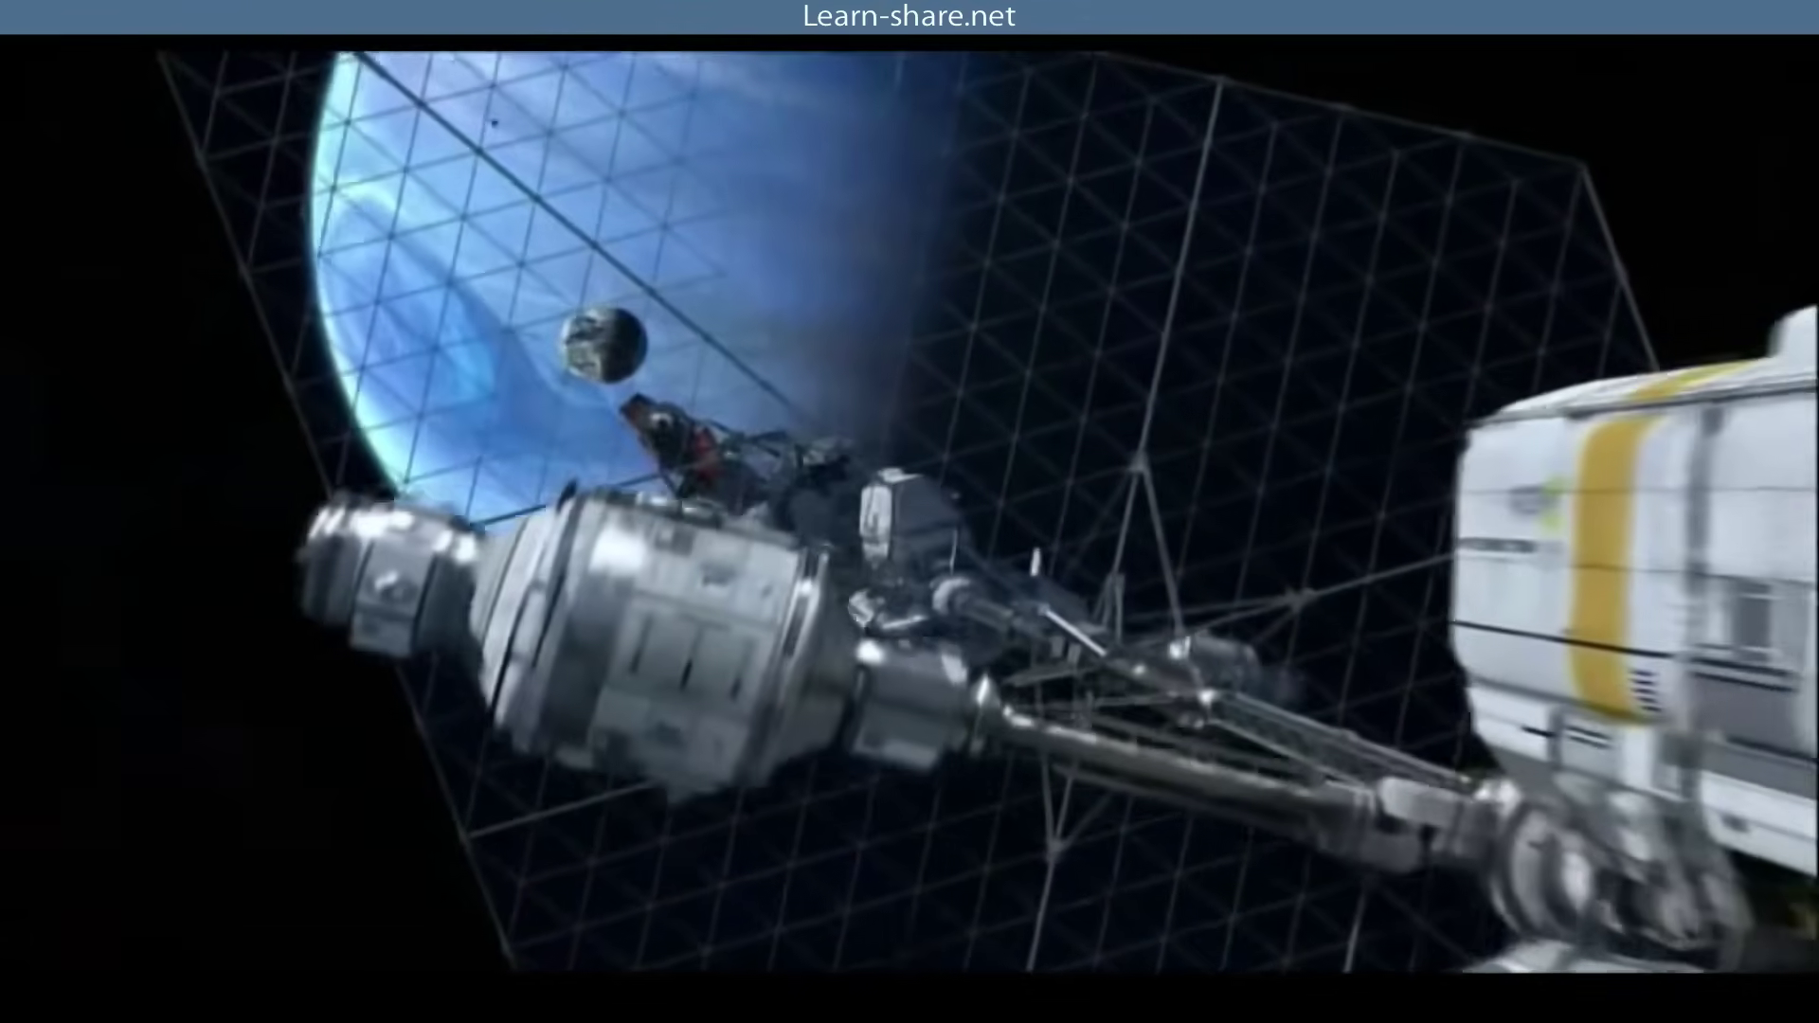
mouse_move(905, 439)
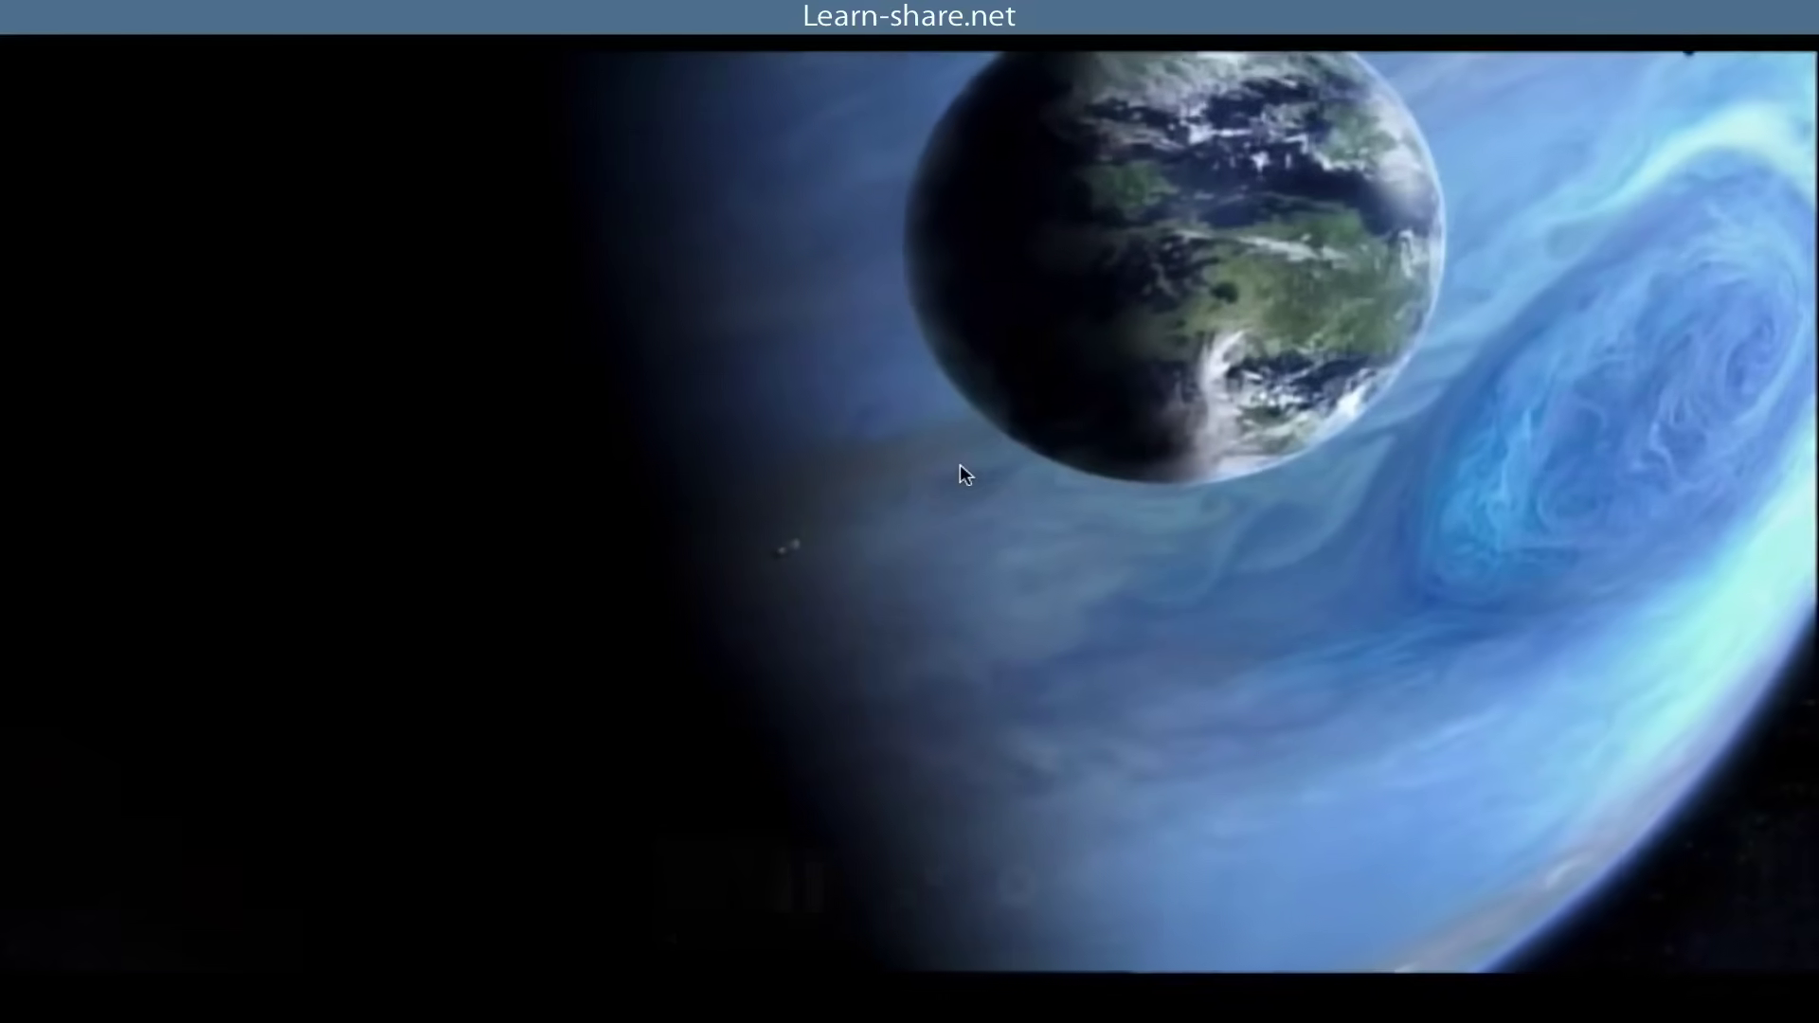
key(Escape)
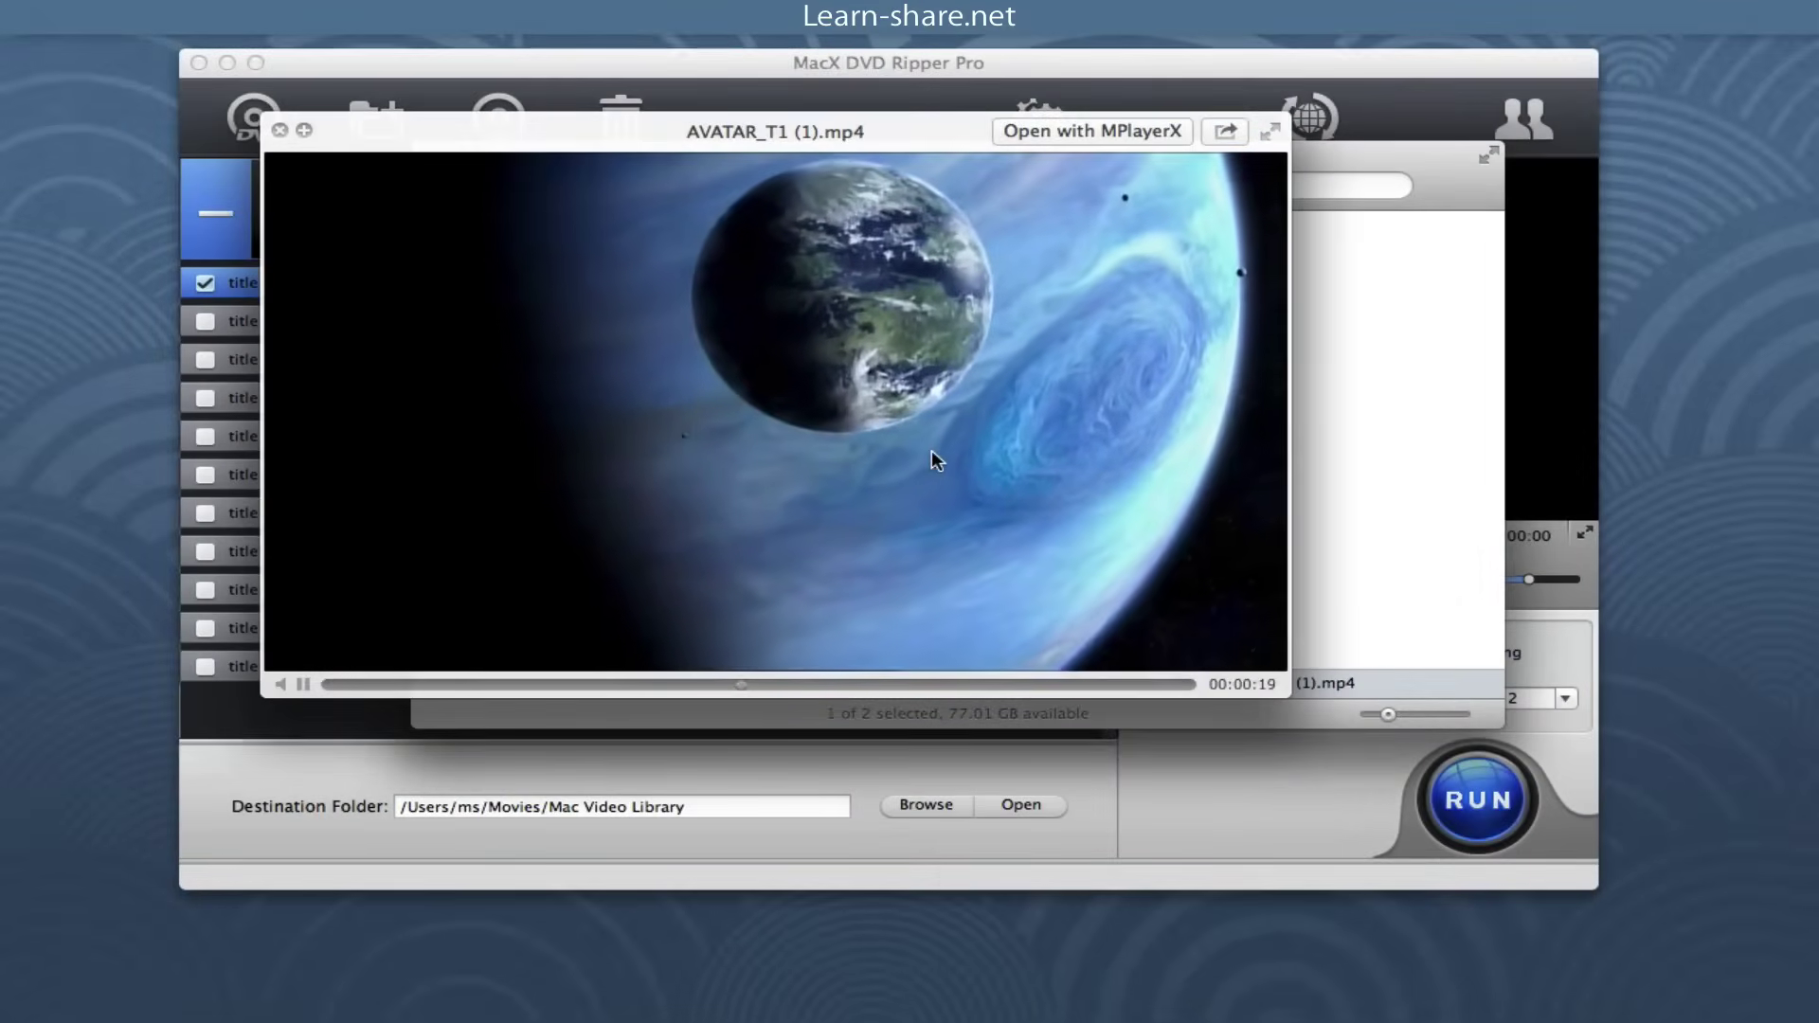
key(space)
click(924, 294)
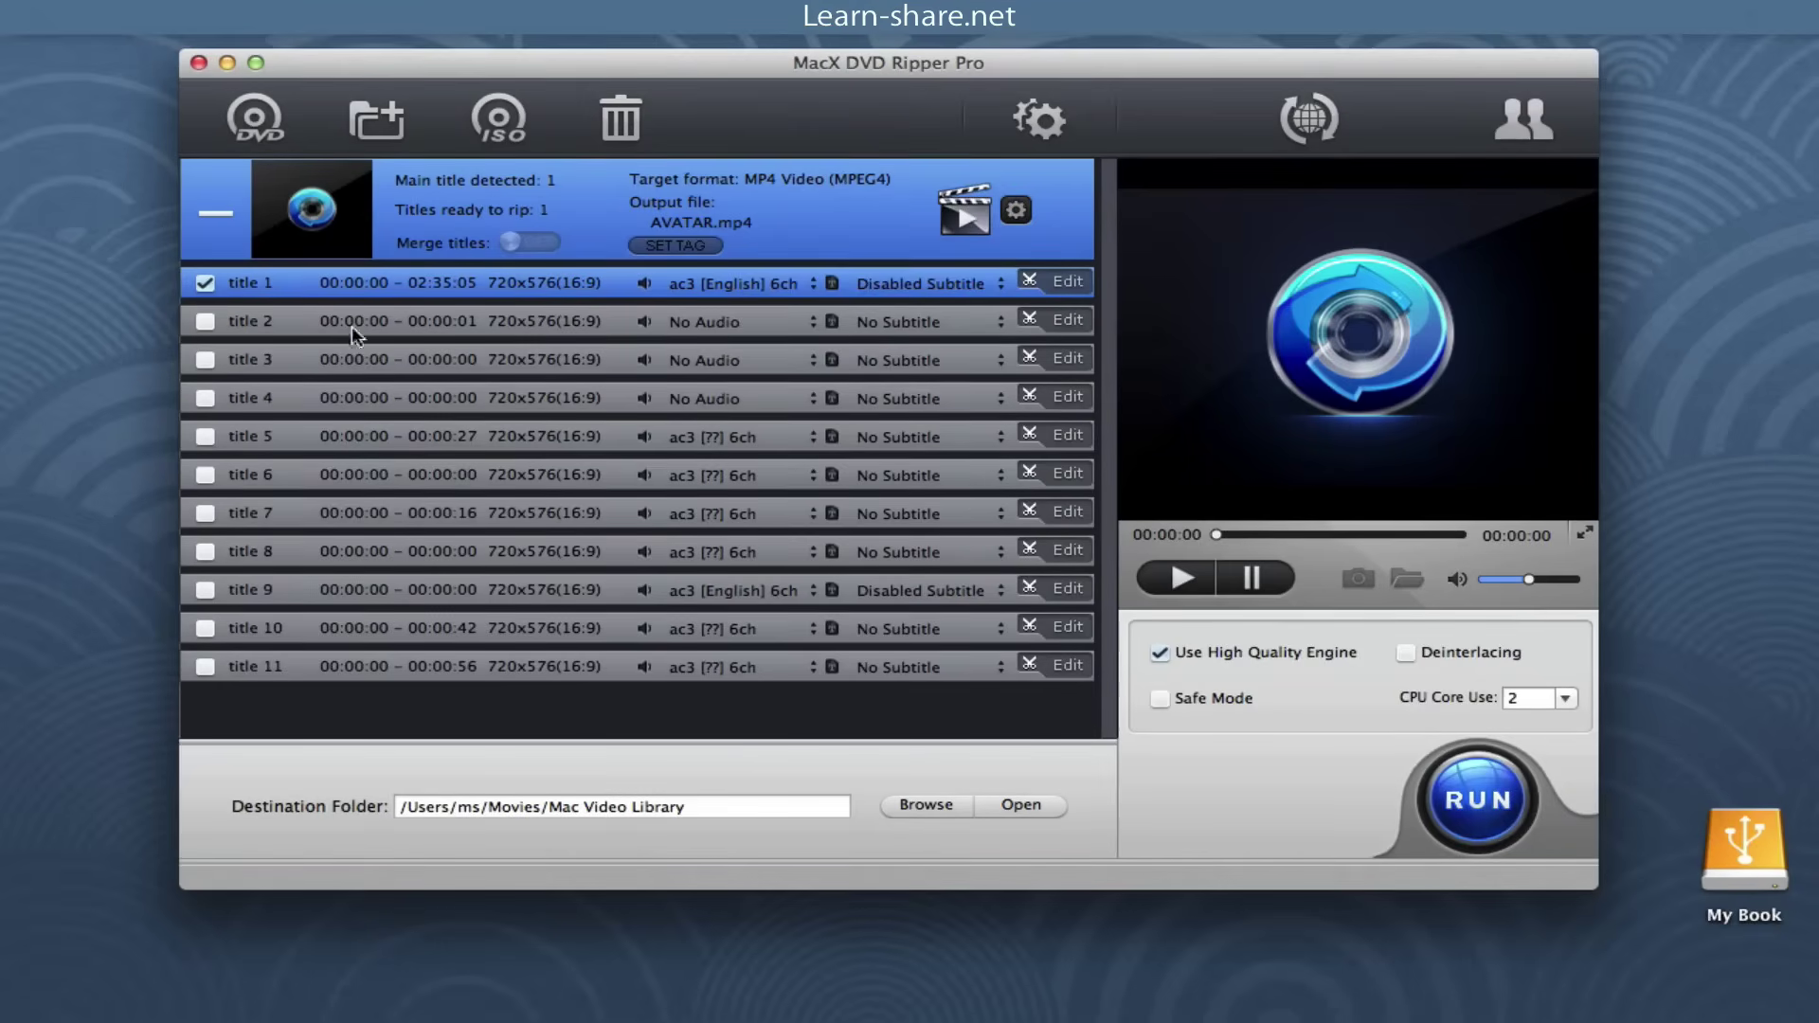
- Play title 1 windowed, jump to a later Avatar scene, and open the snapshots folder
click(1185, 586)
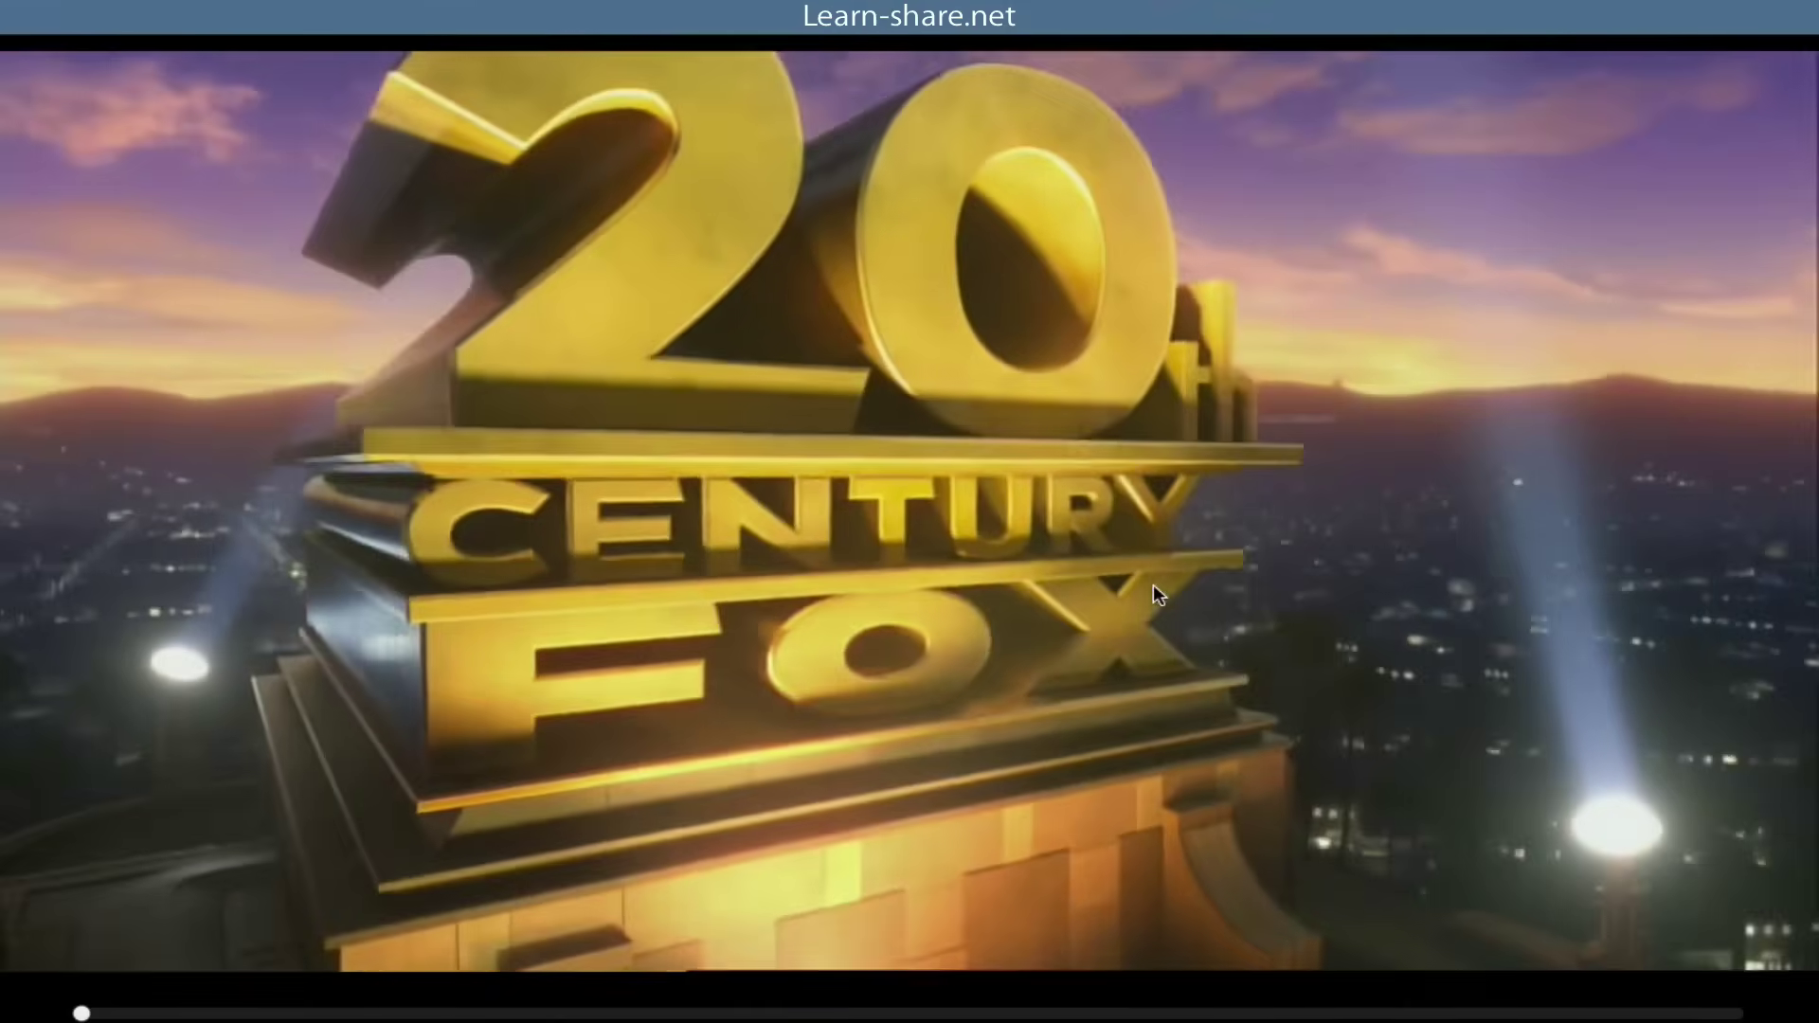
key(Escape)
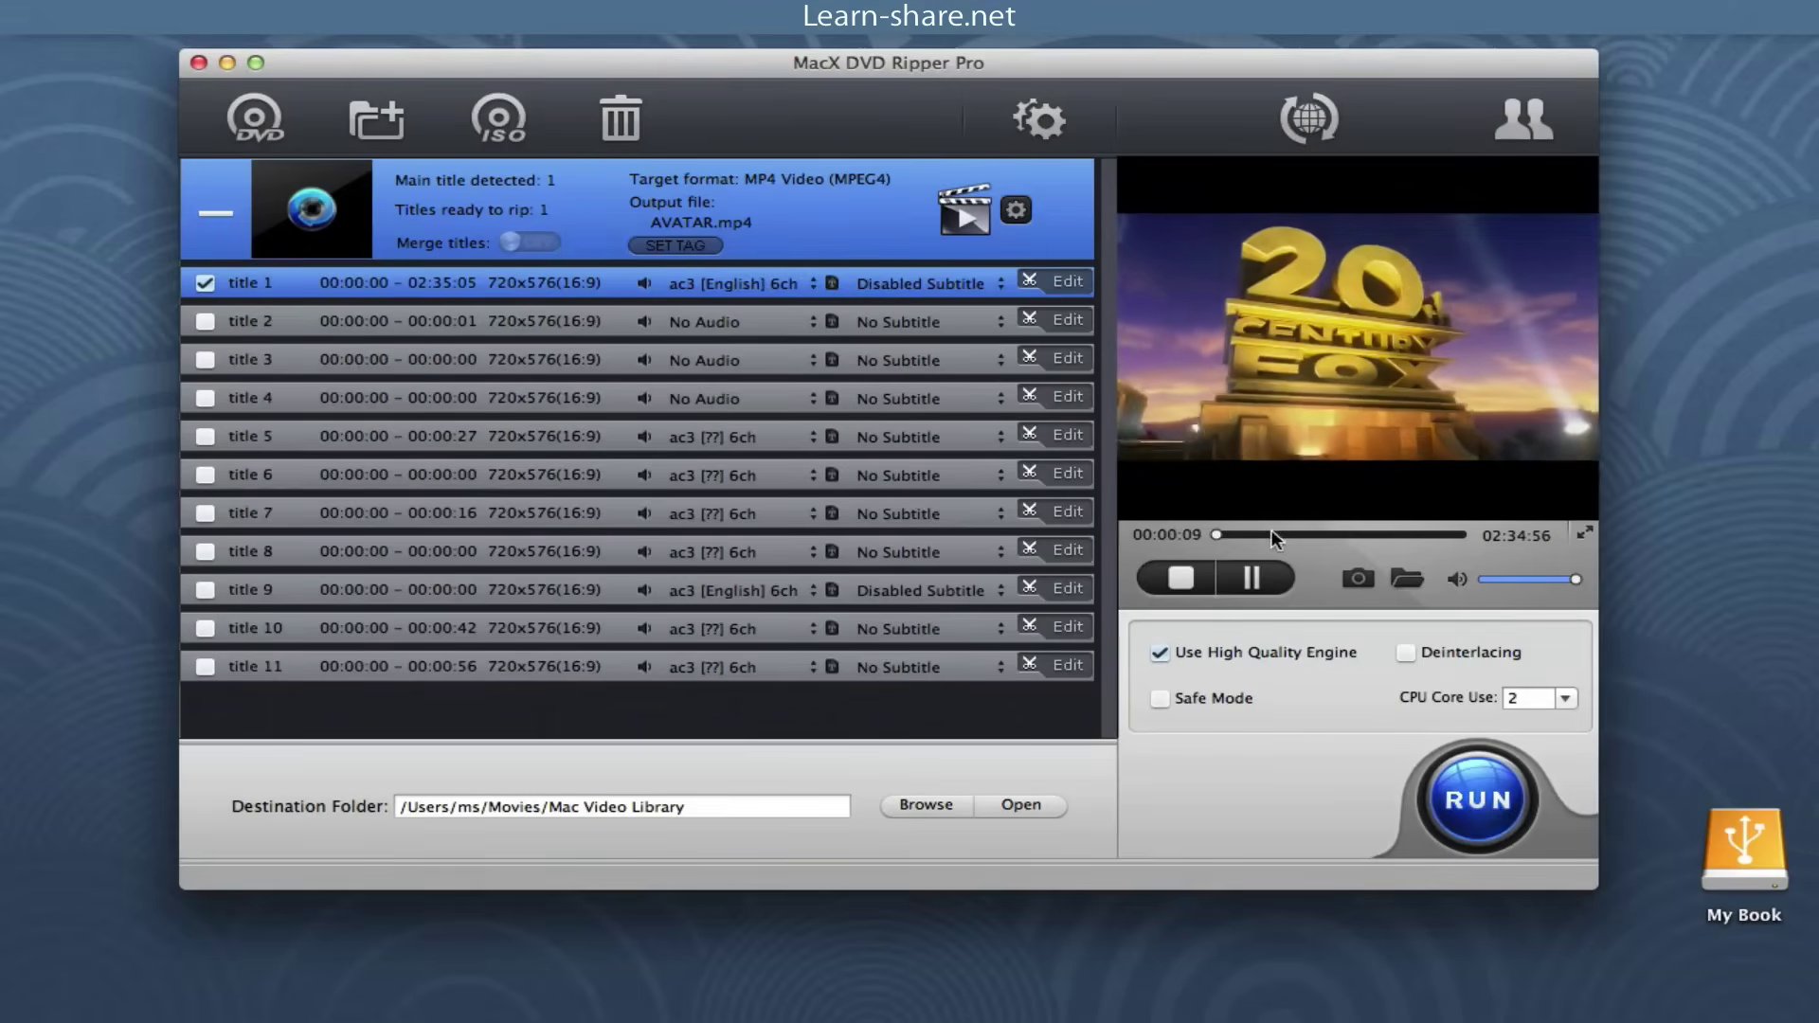
click(1283, 533)
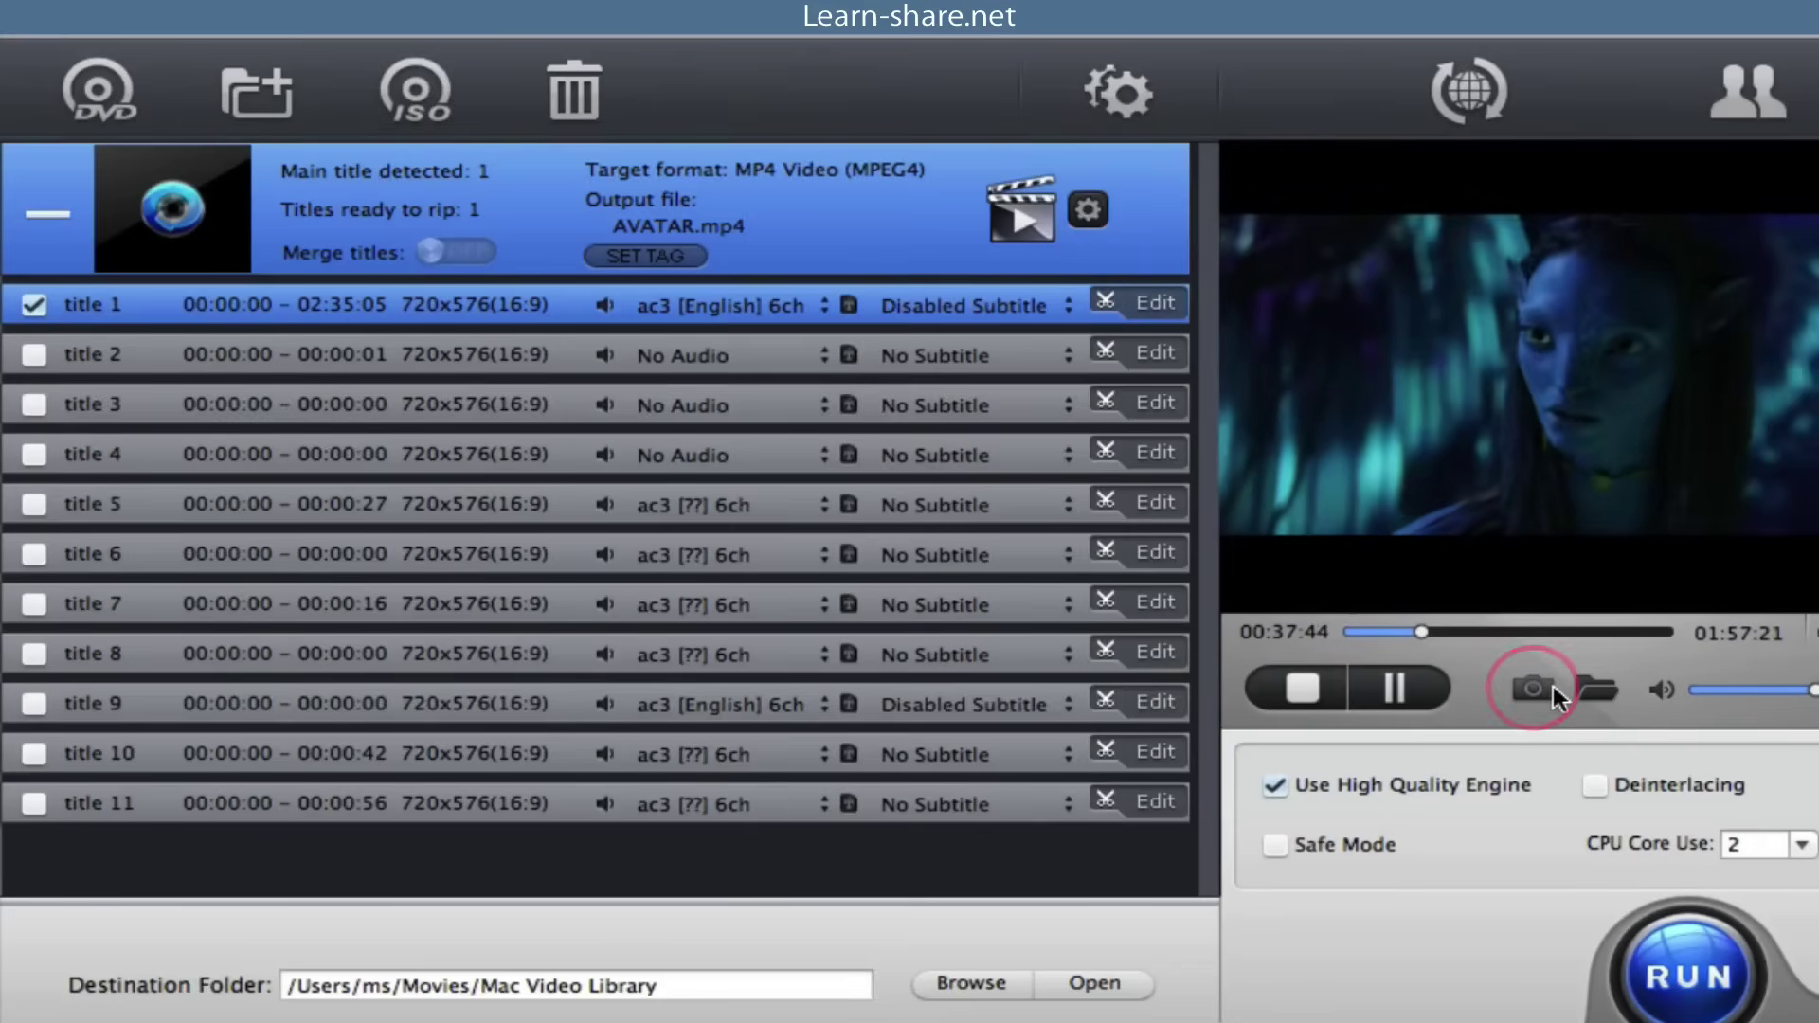
click(1596, 689)
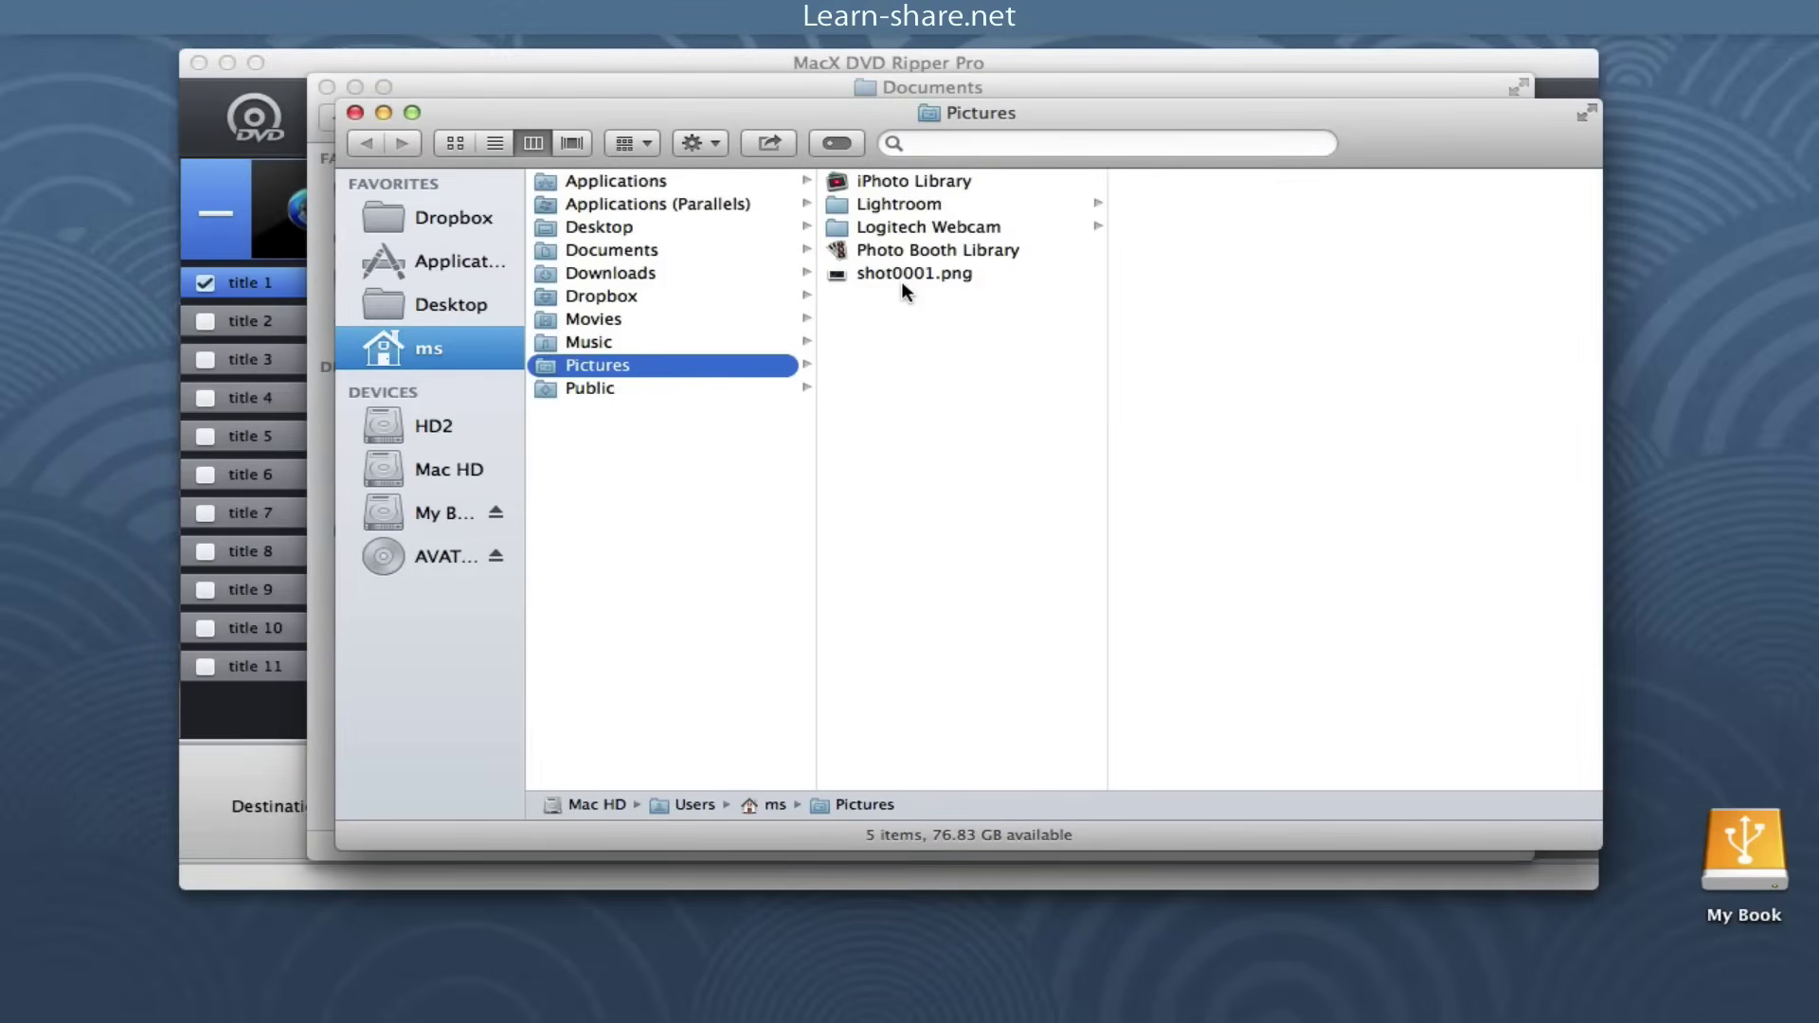
- Quick Look shot0001.png in Pictures, then close the preview and the Finder window
click(902, 271)
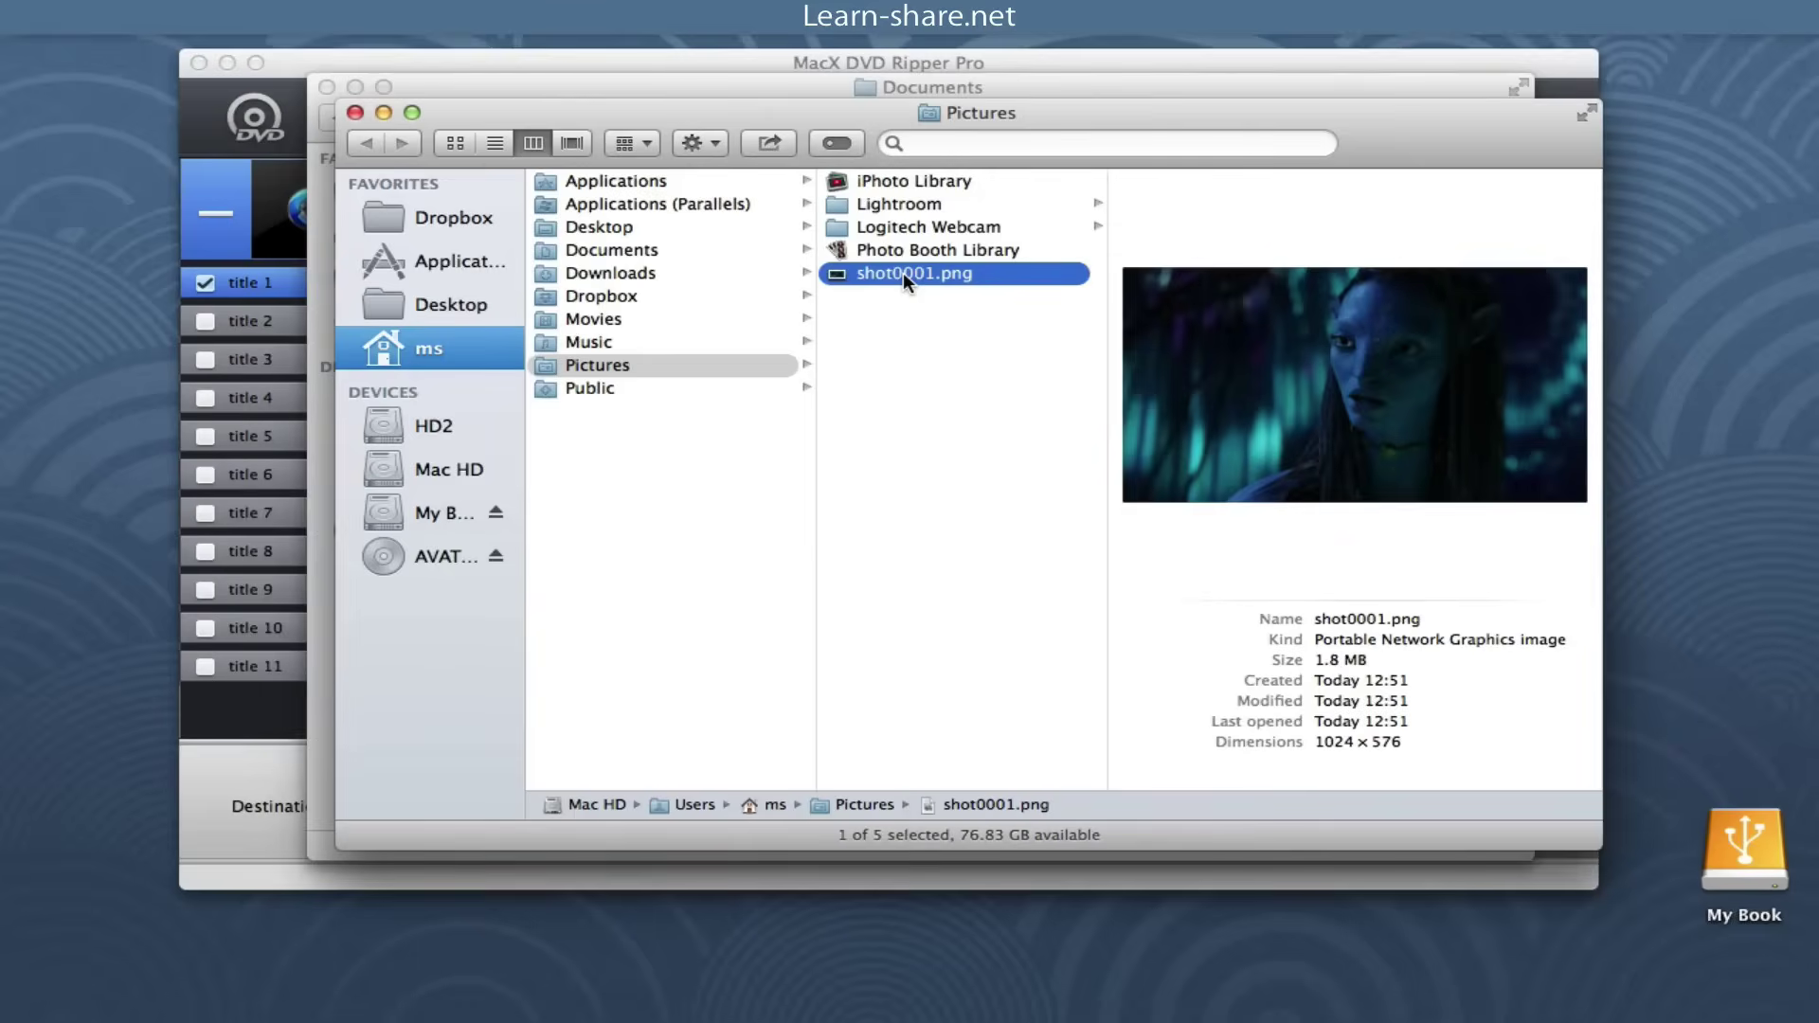
key(space)
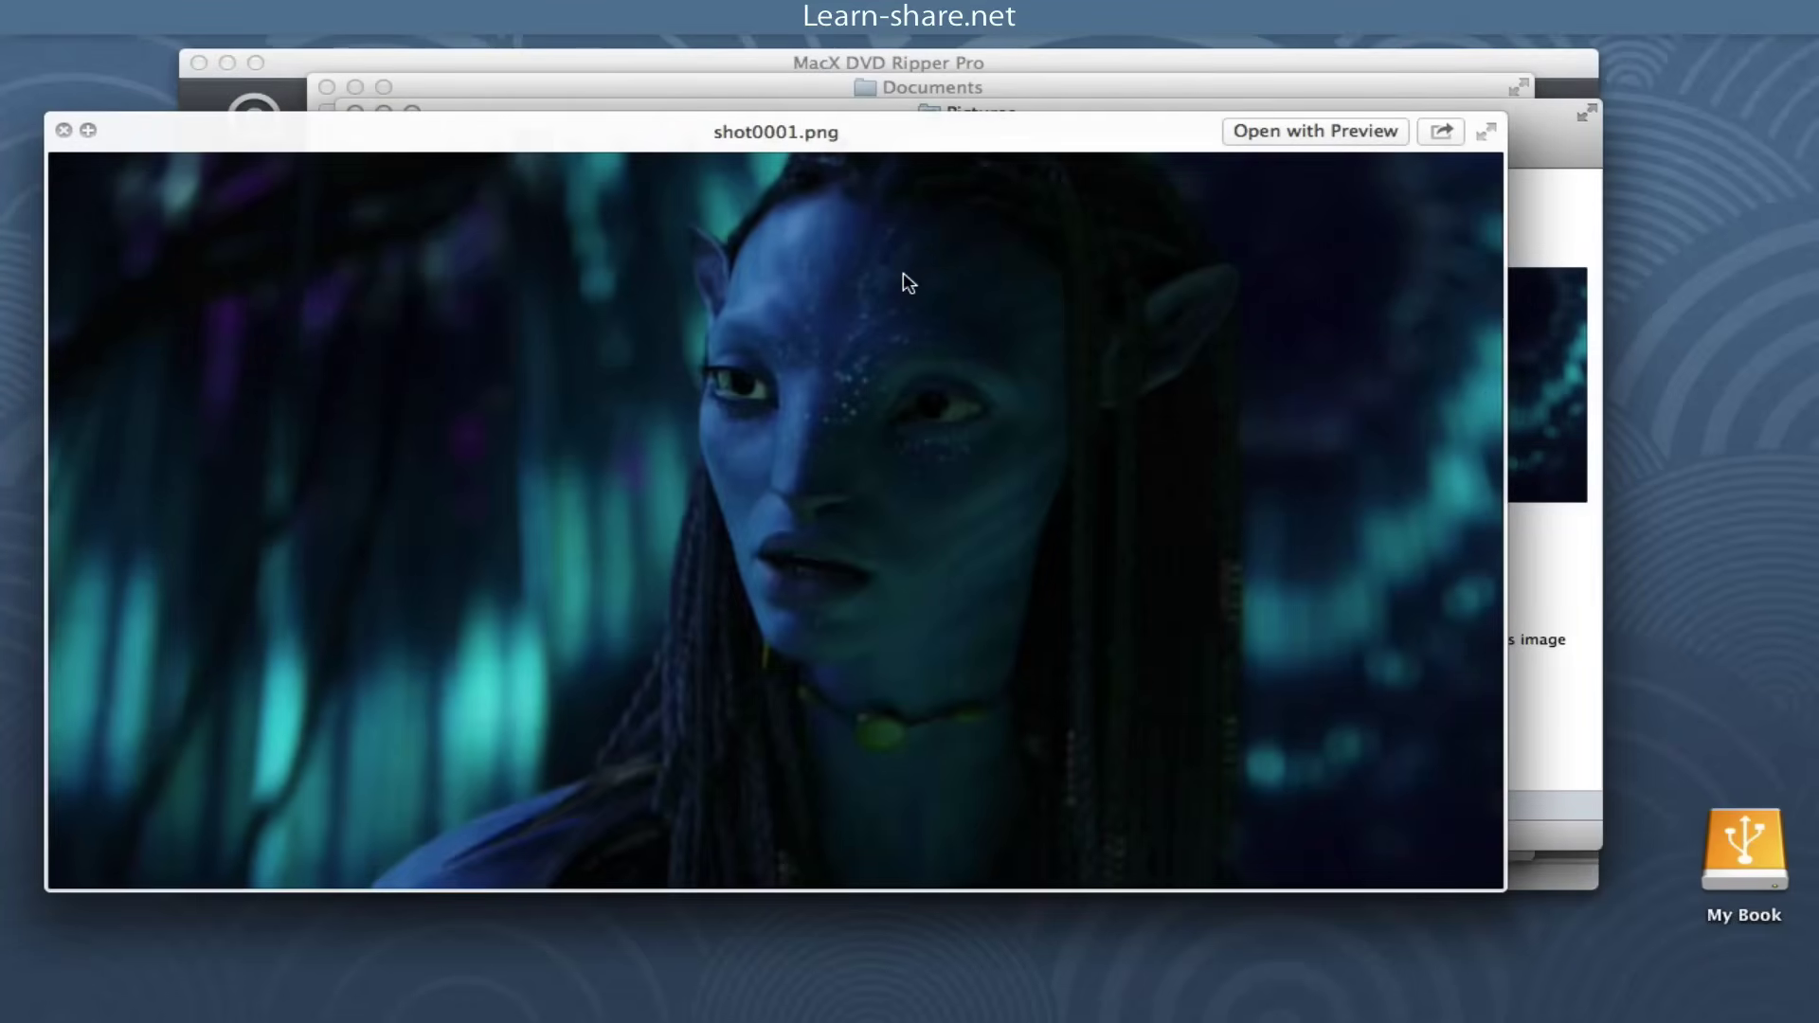
key(space)
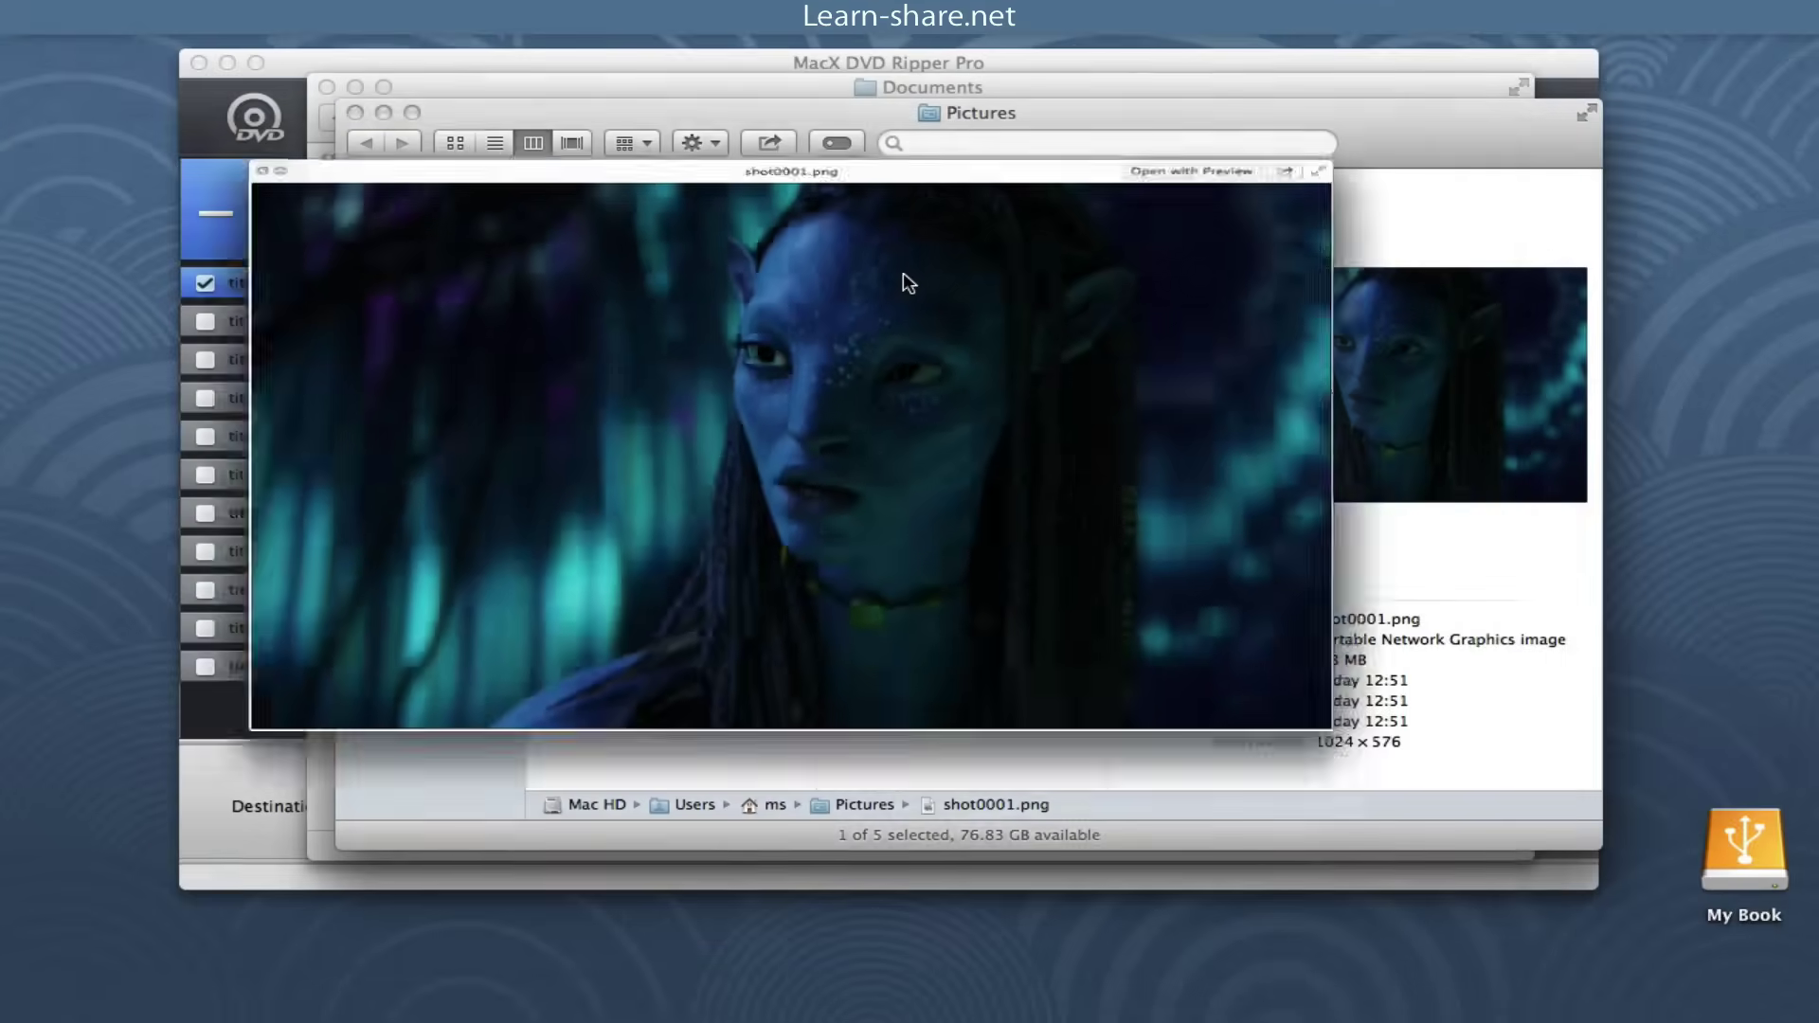
key(super+w)
key(super+w)
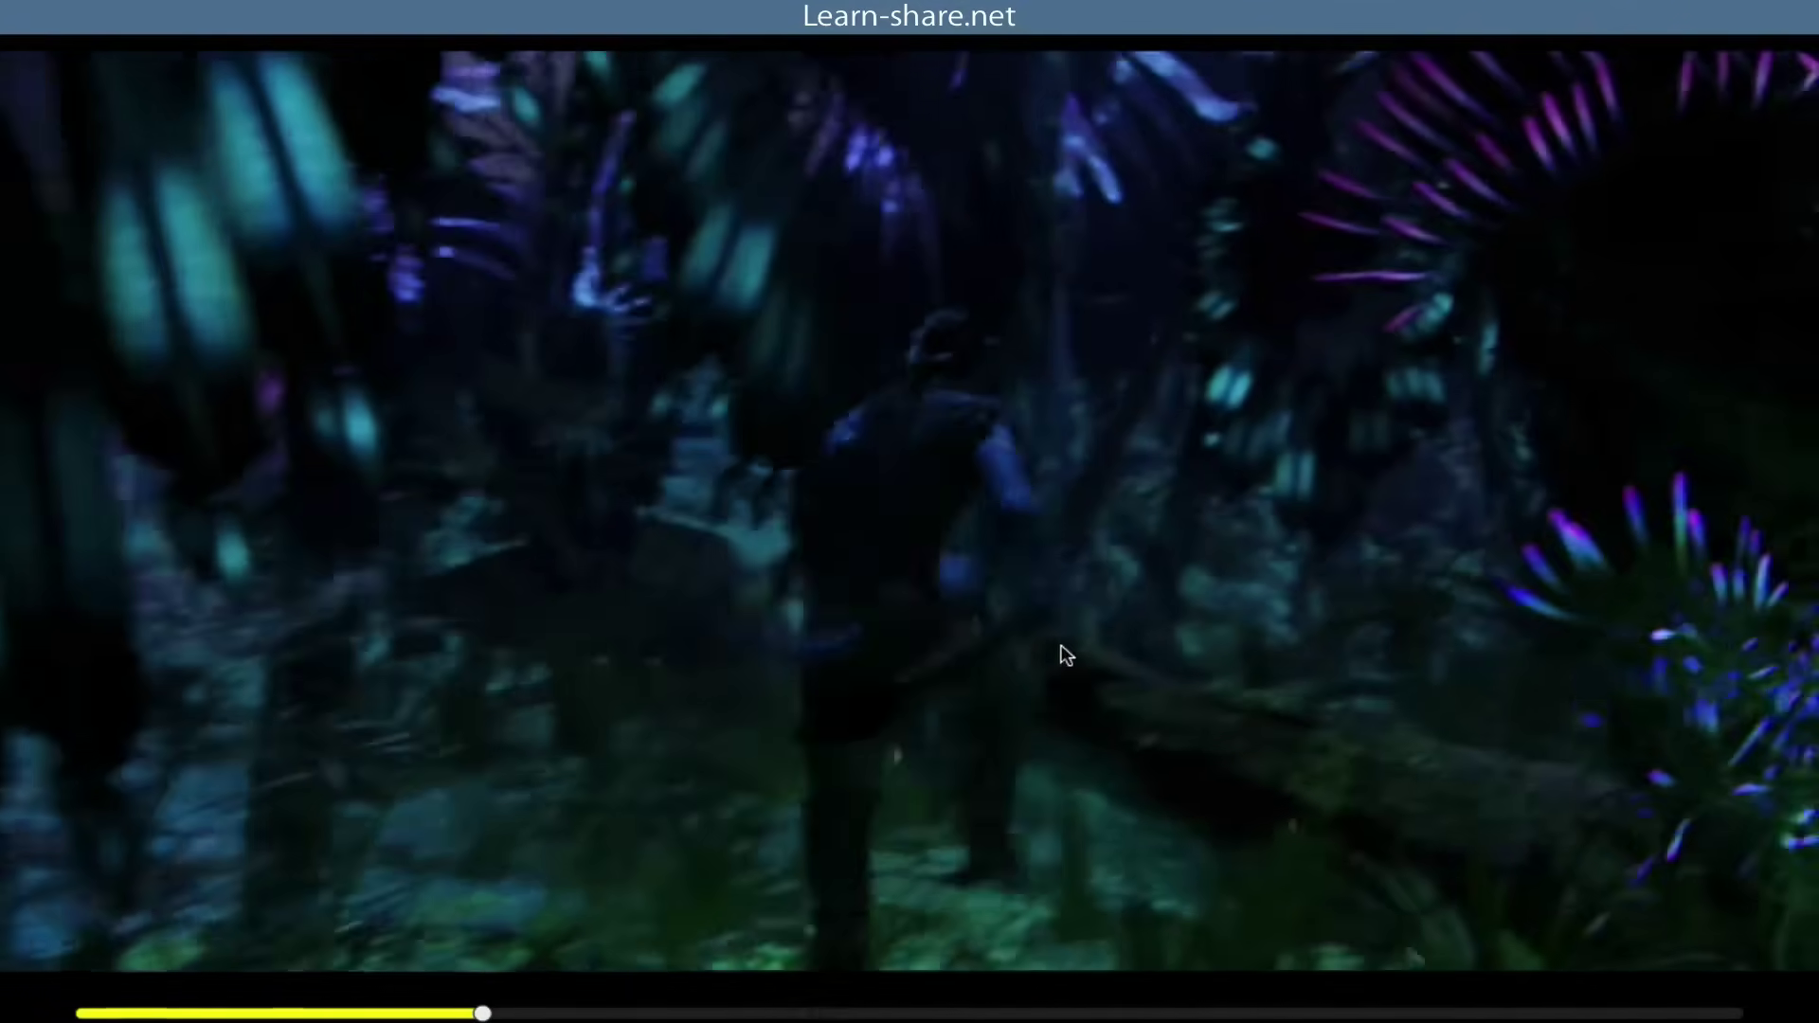
- Exit full-screen preview of title 1 and uncheck Use High Quality Engine
key(Escape)
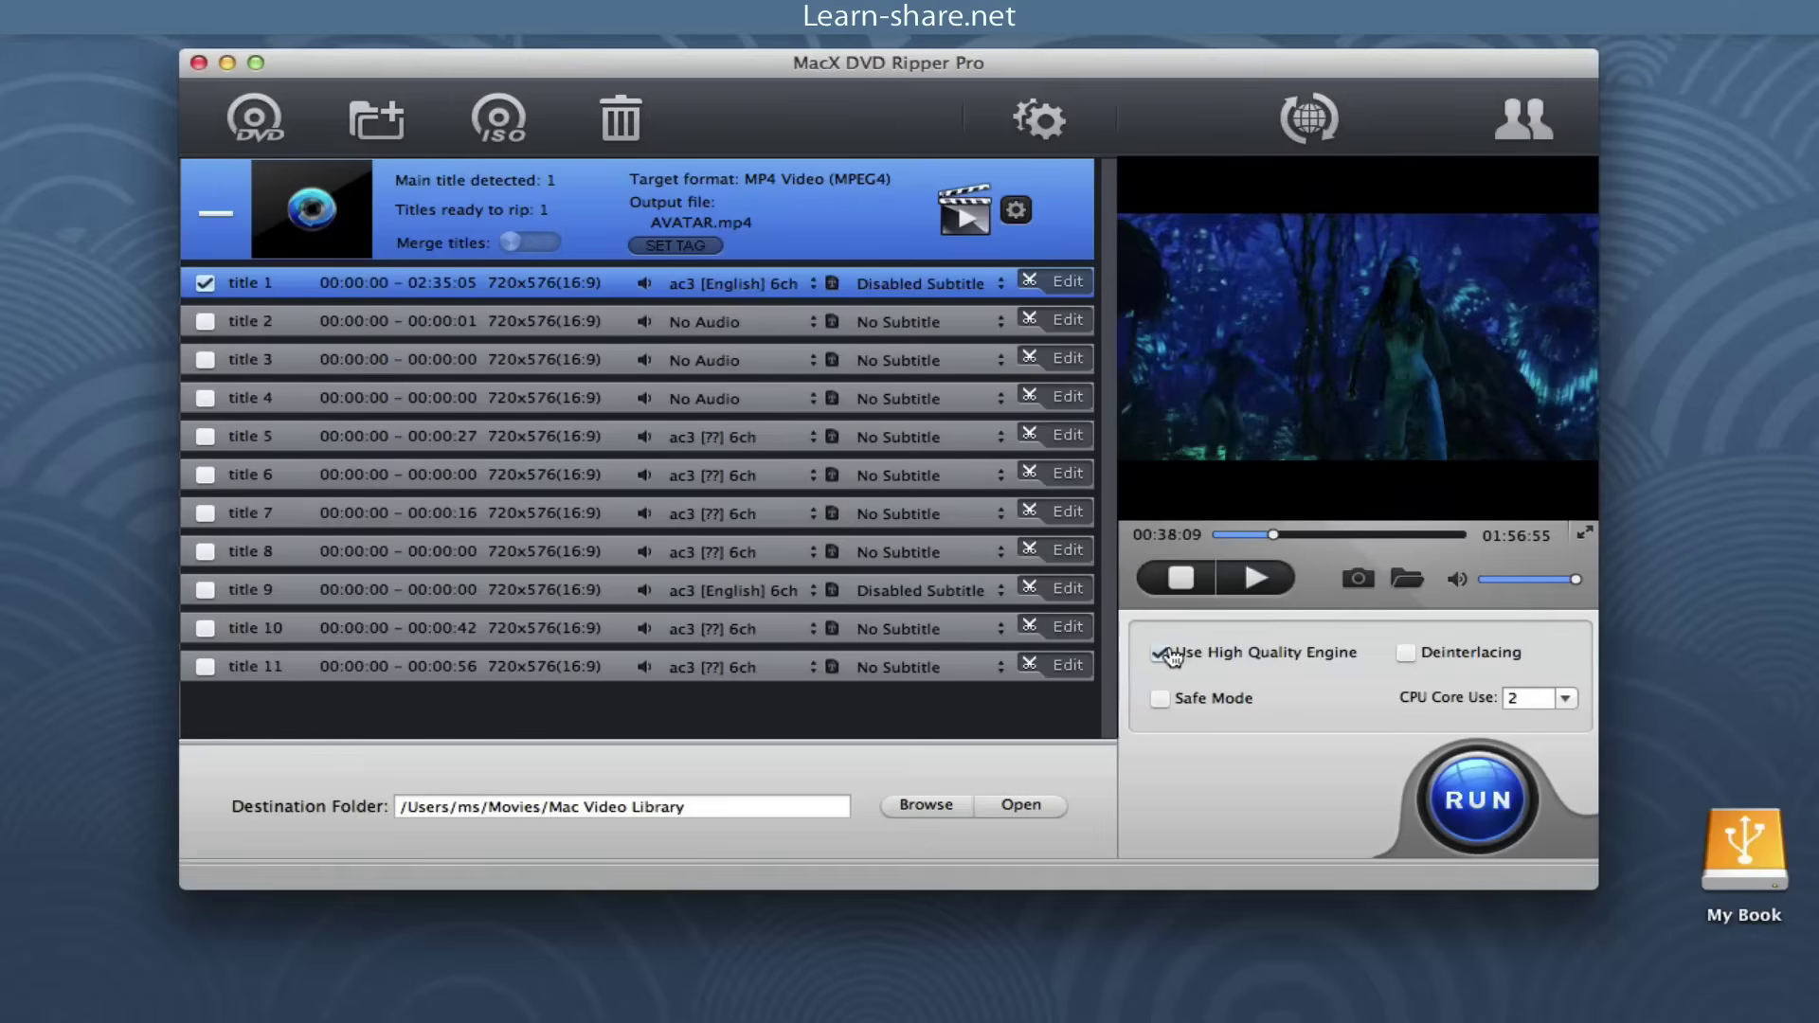
click(1250, 588)
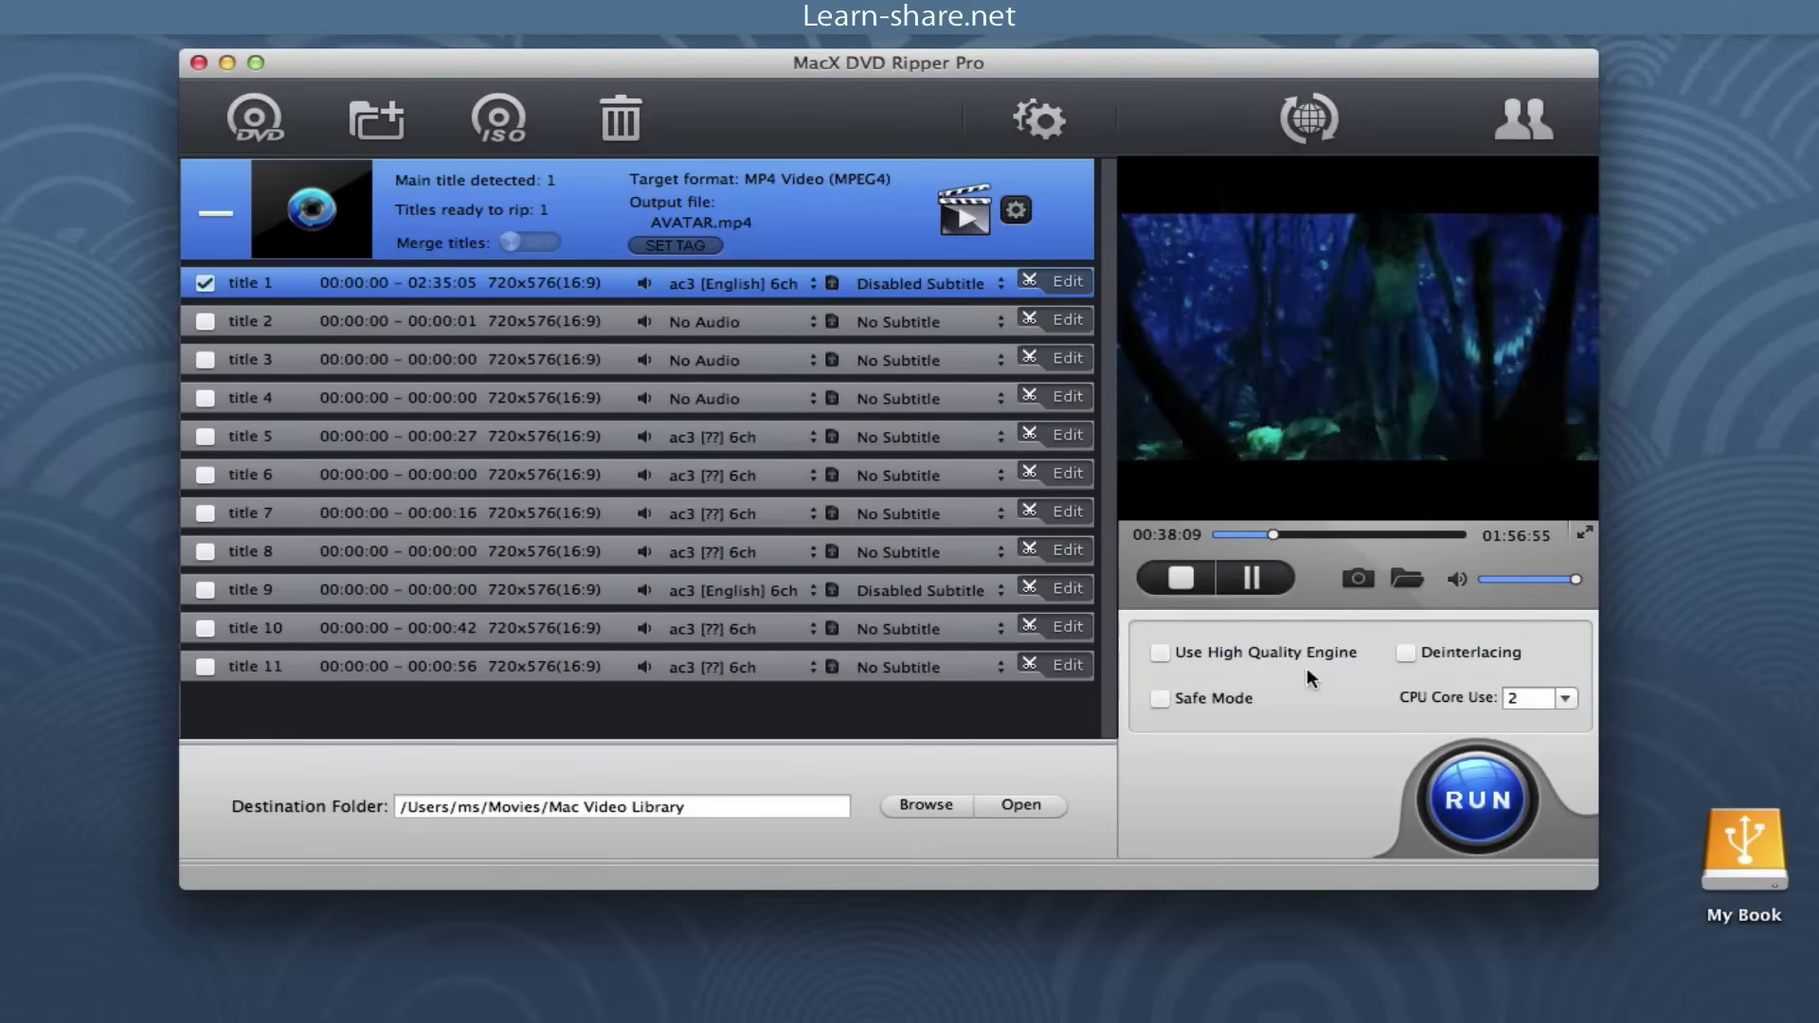